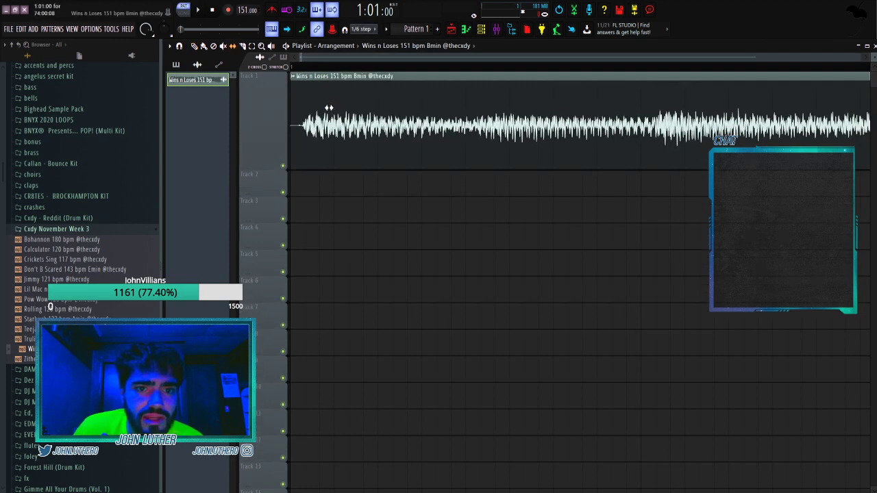
Turn off snapping and slip the Track 1 melody clip to start on its first note, lining its hits up with the grid.
click(363, 62)
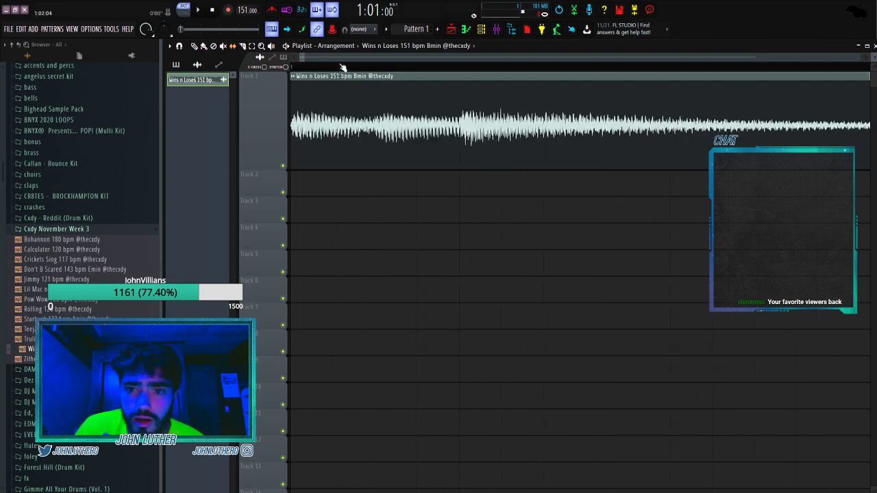
scroll(343, 72, up, 3)
scroll(343, 71, down, 3)
scroll(387, 72, up, 4)
scroll(387, 72, up, 3)
scroll(388, 72, down, 3)
scroll(387, 72, up, 4)
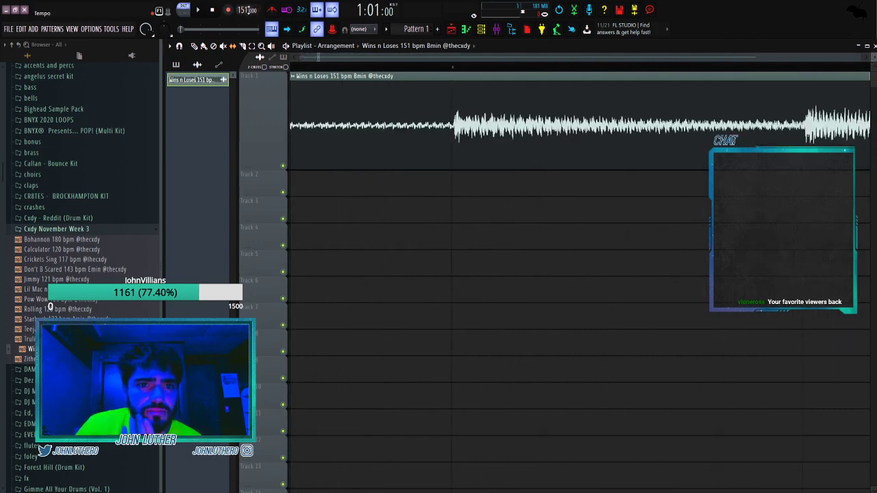
drag(246, 10, 246, 10)
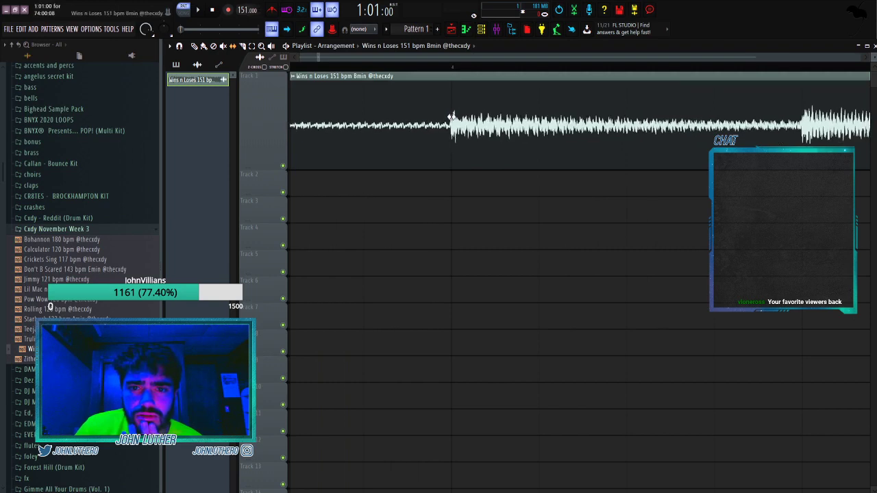
scroll(437, 74, down, 4)
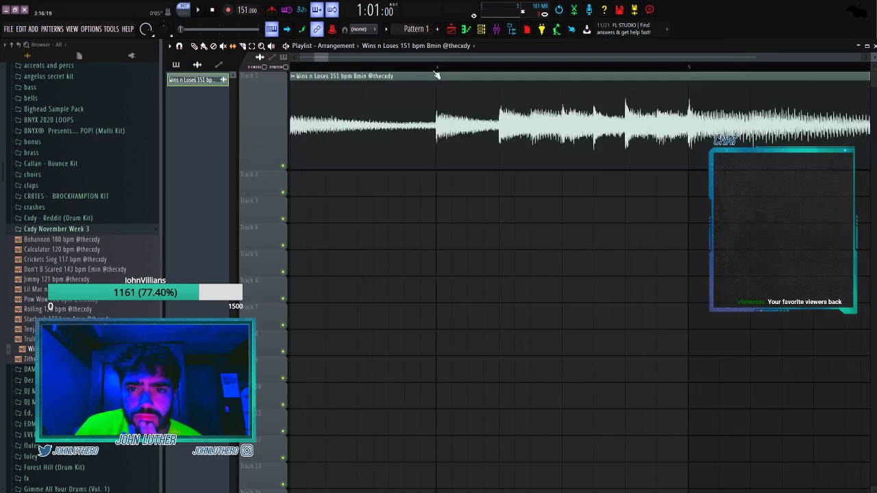
scroll(437, 70, down, 2)
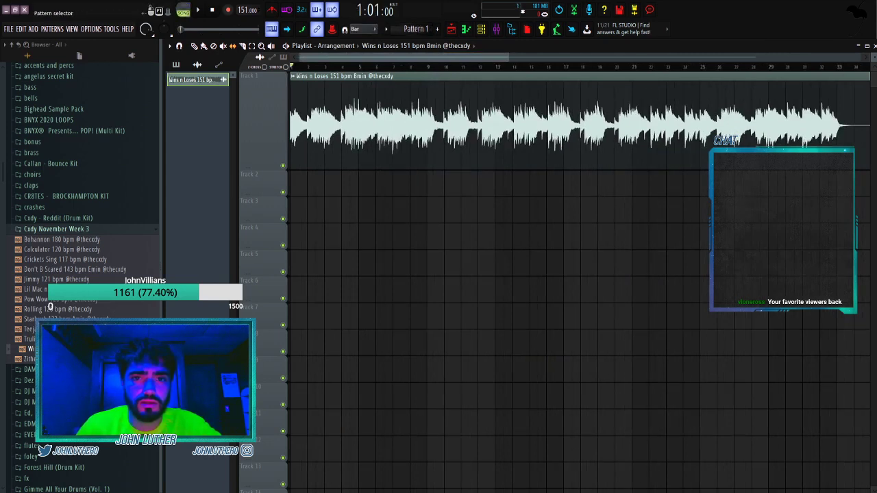
With Bar snapping, place Pattern 1 on Track 2 across bars 1 to 8 and select those eight bars as the loop range.
click(176, 64)
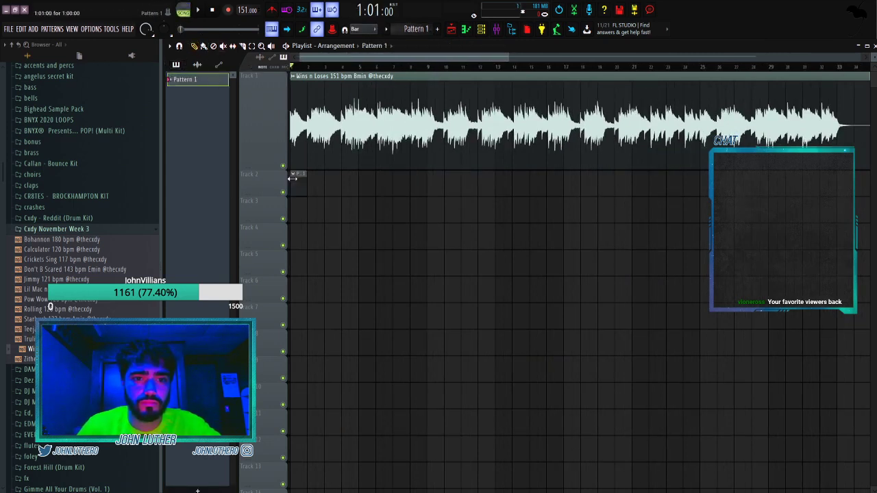
drag(302, 178, 425, 181)
drag(428, 68, 291, 74)
click(419, 267)
right_click(444, 274)
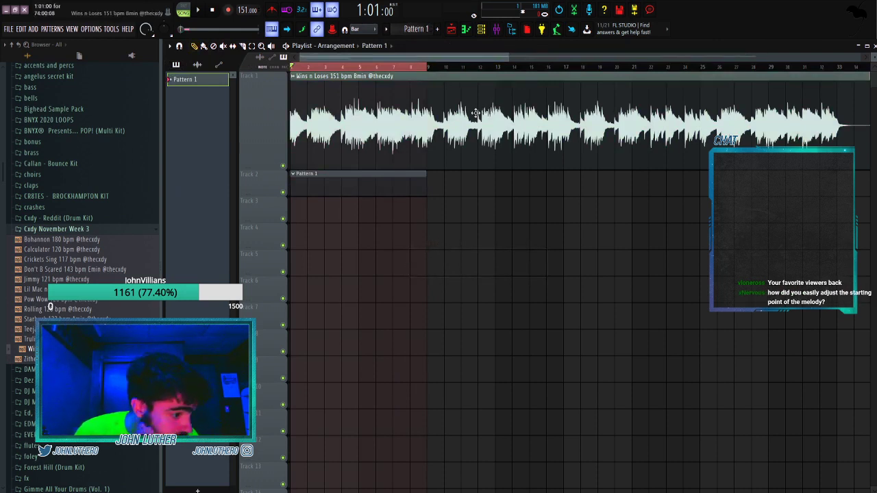
Route the melody clip to mixer track 1 and load Fruity Reeverb 2 on that insert.
double_click(371, 127)
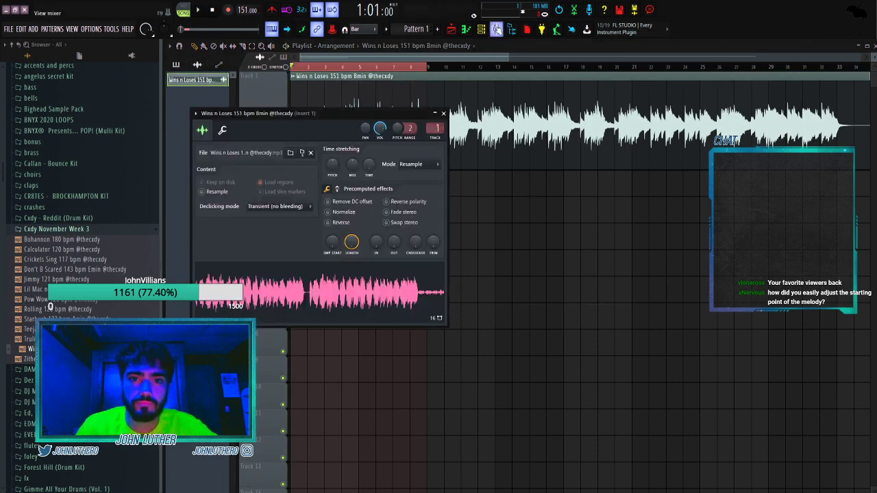
click(496, 29)
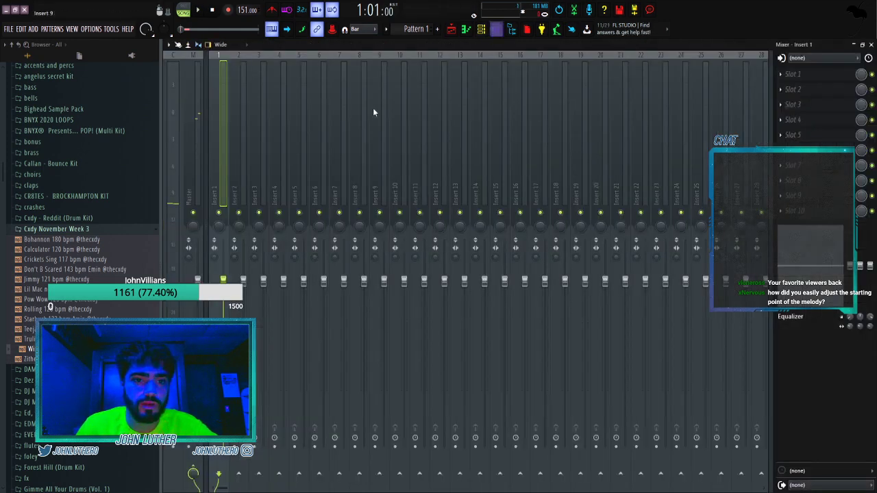
click(166, 173)
click(212, 157)
key(space)
key(space)
click(663, 245)
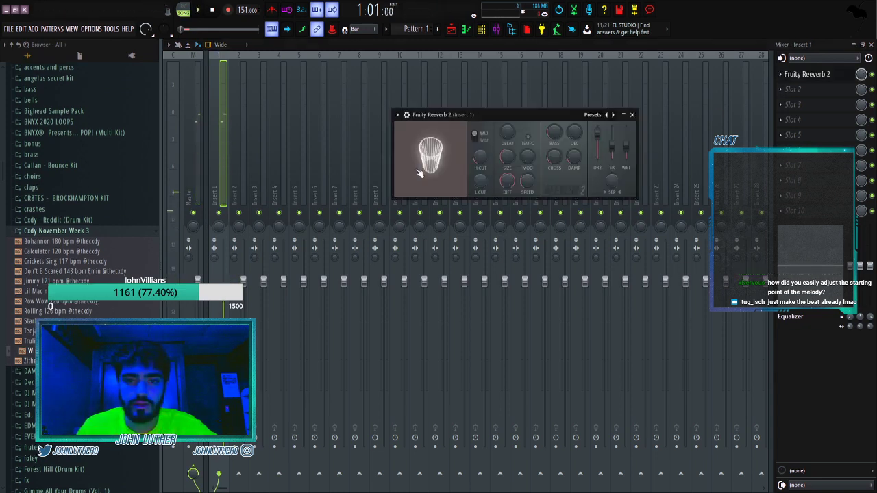
Raise the reverb's wet level and room size, move it to slot 3, and close its window.
drag(627, 156, 626, 148)
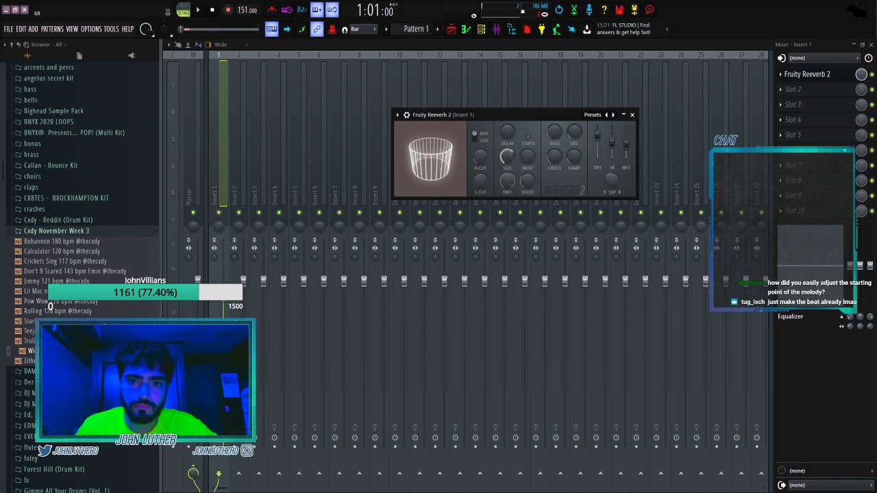
key(space)
scroll(819, 77, down, 2)
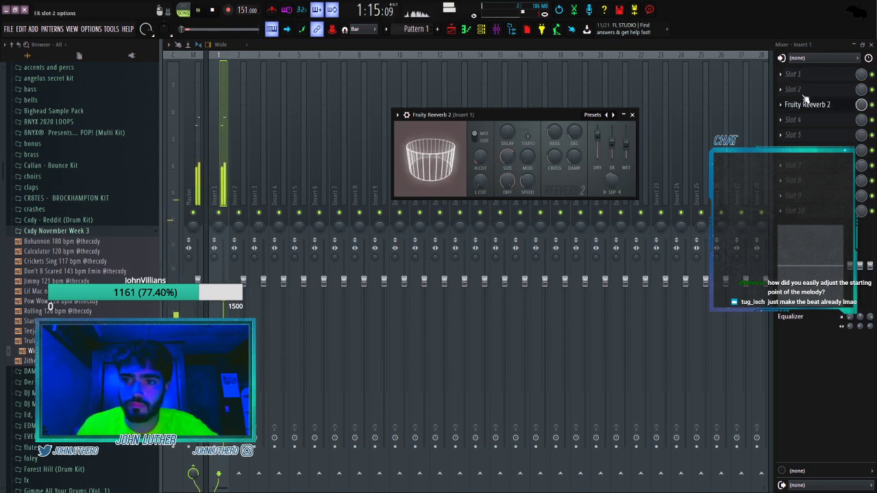
click(631, 115)
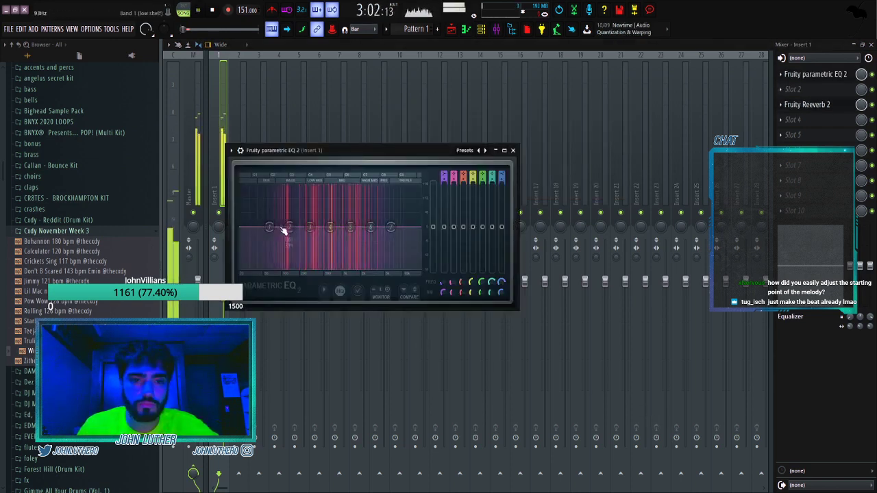
Load Fruity parametric EQ 2 in slot 1, lower the low-shelf band 1, and turn band 4 into a narrow midrange cut.
key(space)
key(space)
drag(331, 226, 332, 189)
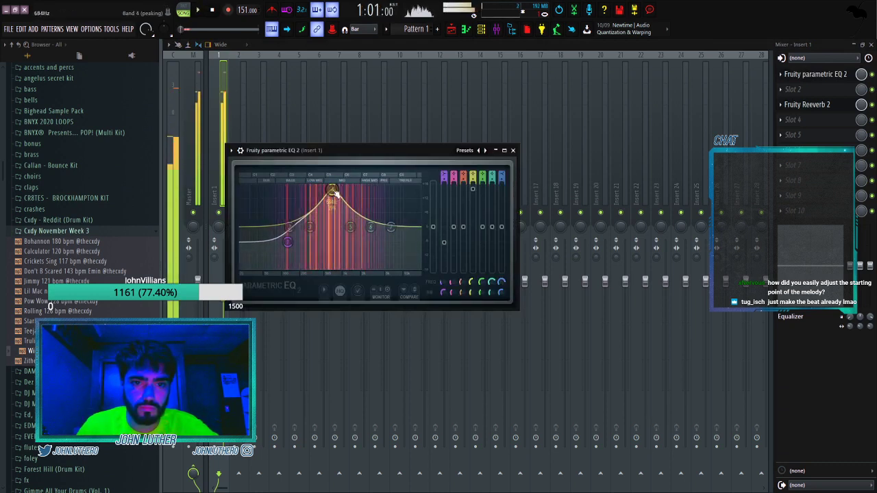
key(space)
drag(471, 293, 472, 307)
key(space)
mouse_move(331, 191)
mouse_down()
mouse_move(315, 188)
mouse_move(310, 196)
mouse_move(340, 196)
mouse_up()
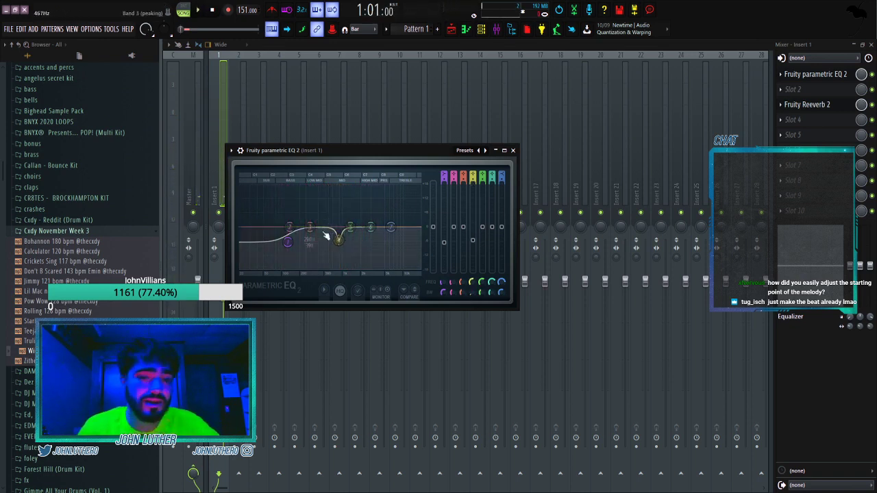
Sweep a narrow boost with EQ band 3 through the low mids, turn it into a cut, and close the EQ.
drag(310, 226, 314, 188)
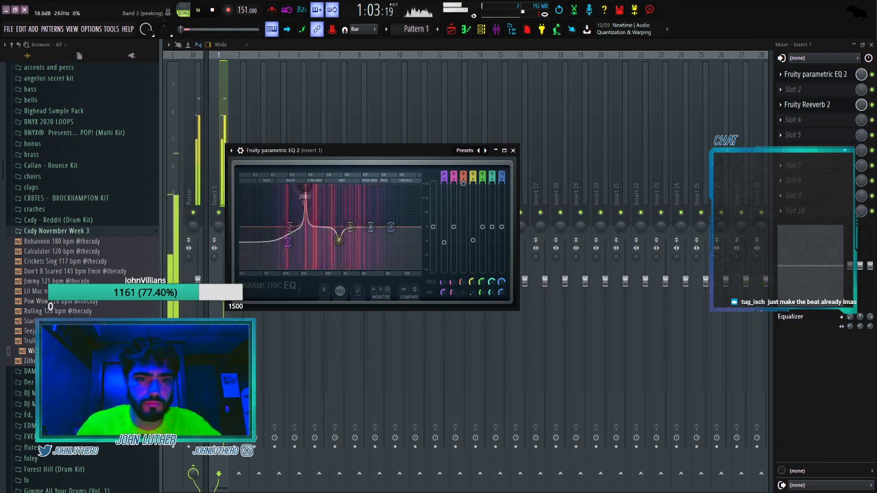
drag(463, 184, 463, 235)
drag(463, 291, 463, 280)
click(512, 150)
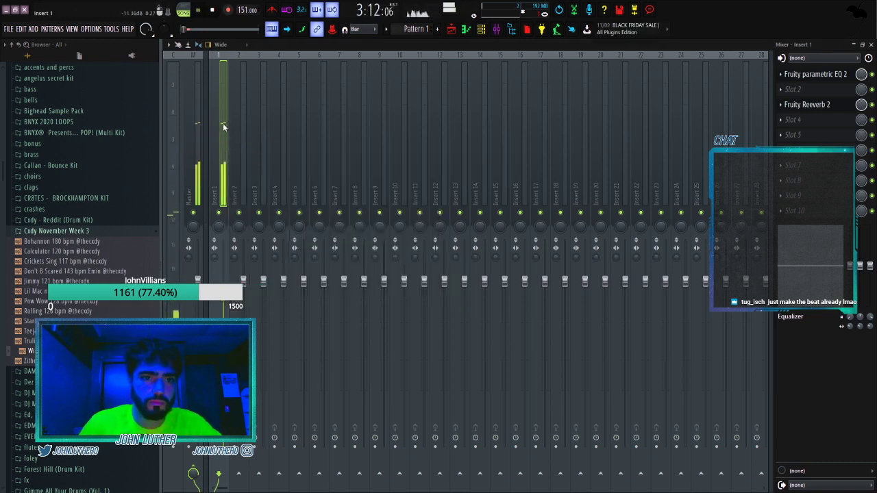
Add the noah - tommy sample from the Noah - ionized KIT in 1 ONE SHOT KITS to the channel rack.
click(483, 31)
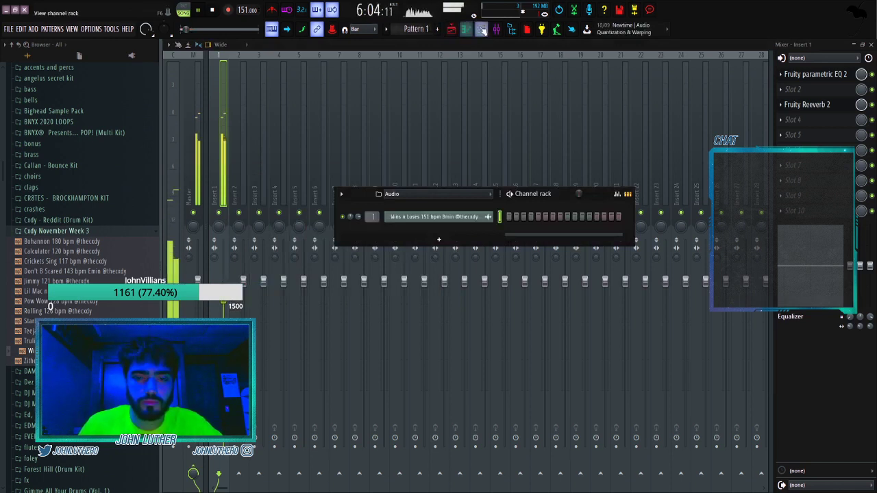
key(space)
scroll(51, 254, up, 5)
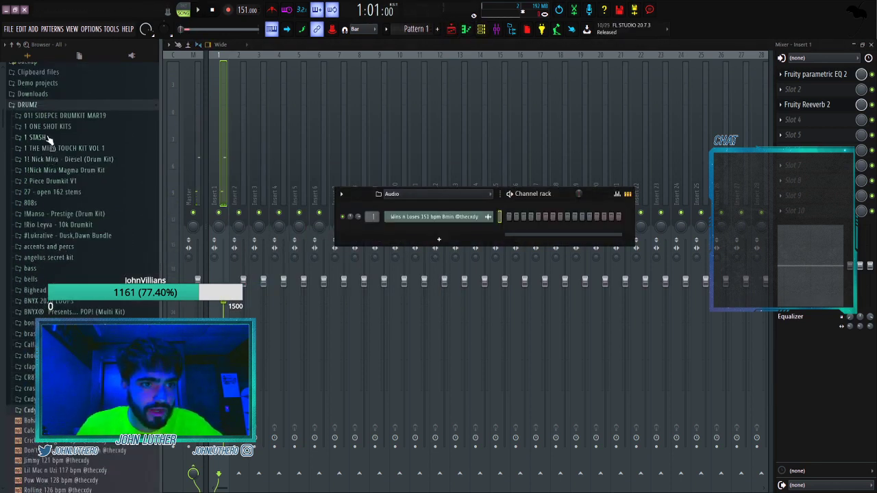
click(48, 138)
click(49, 126)
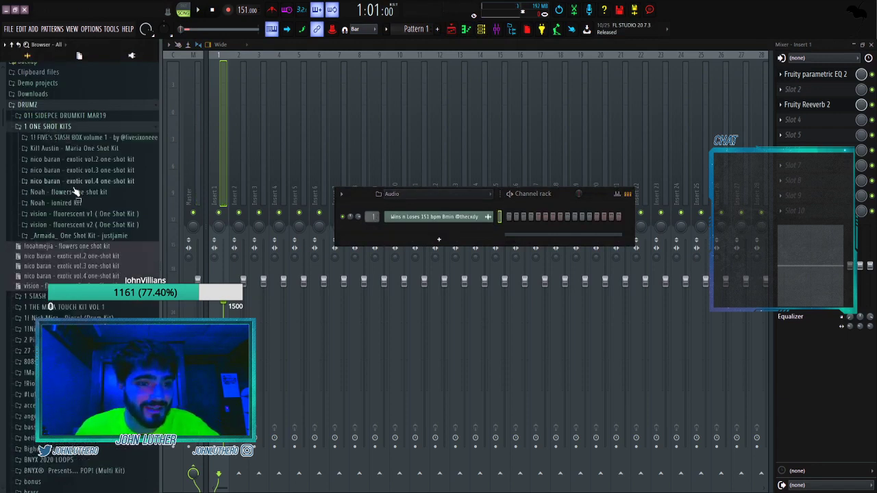
scroll(68, 206, up, 3)
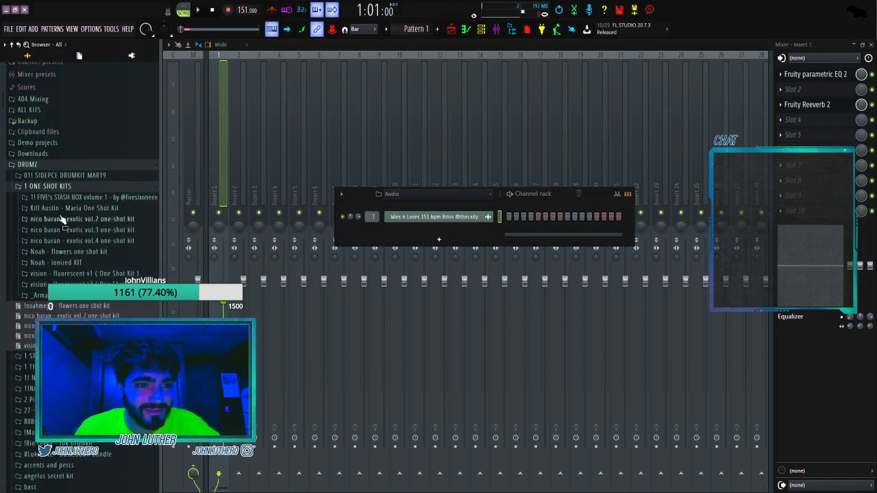
click(59, 263)
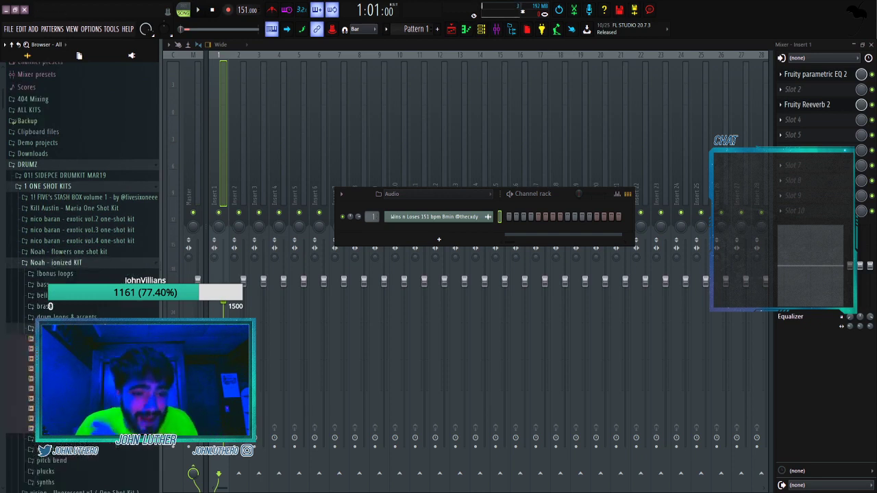
click(31, 398)
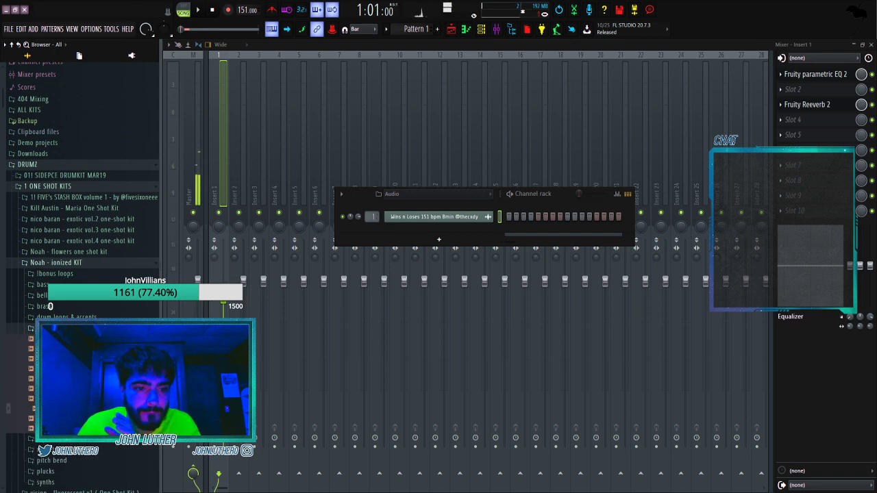
drag(479, 229, 480, 234)
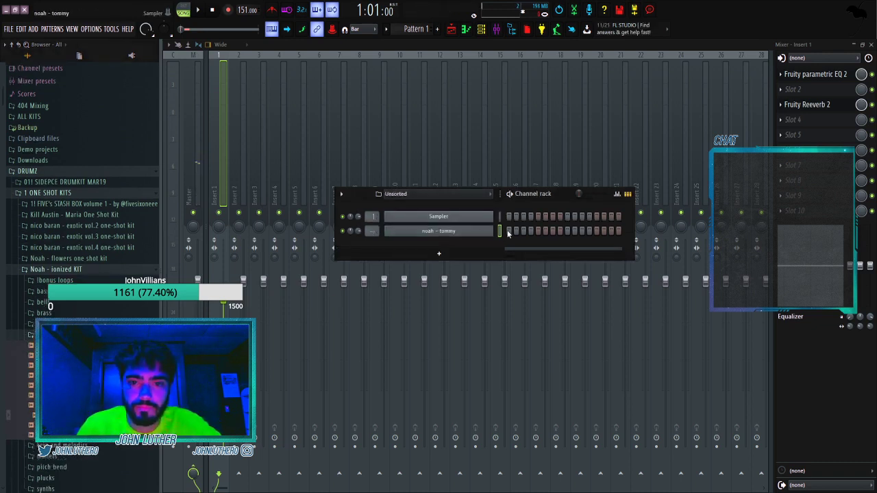
Enable the volume envelope on the noah - tommy channel and lower its sustain and release.
click(472, 232)
click(234, 142)
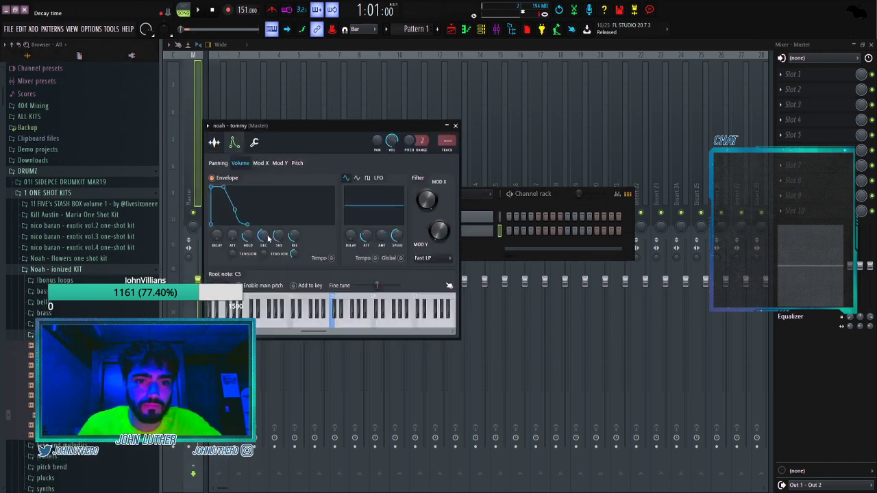
click(491, 232)
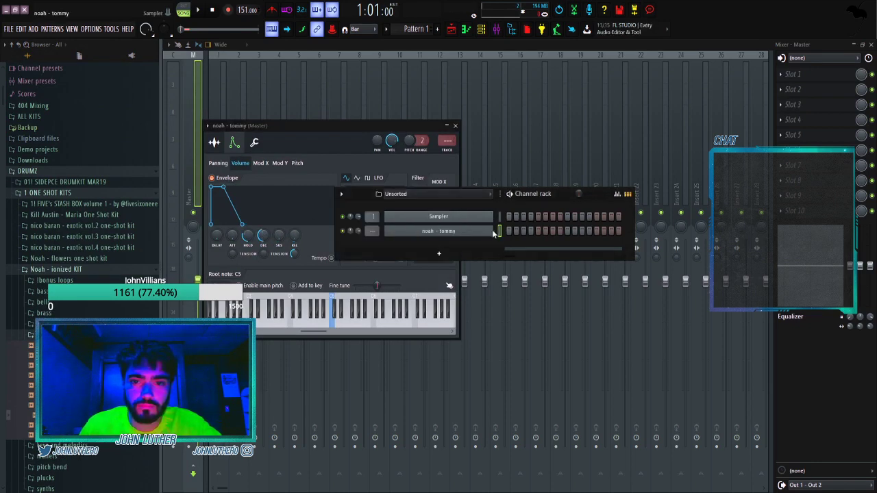
Open the piano roll for the noah - tommy channel with snapping set to Step.
key(F7)
click(451, 30)
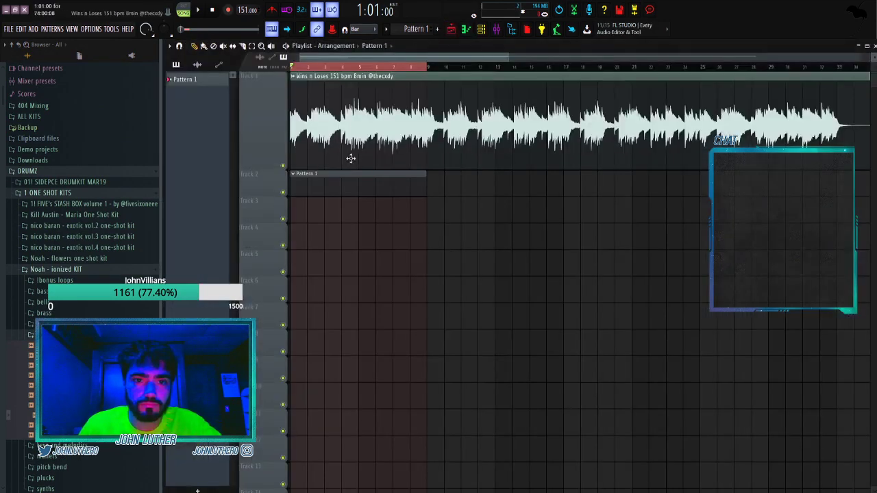
click(466, 31)
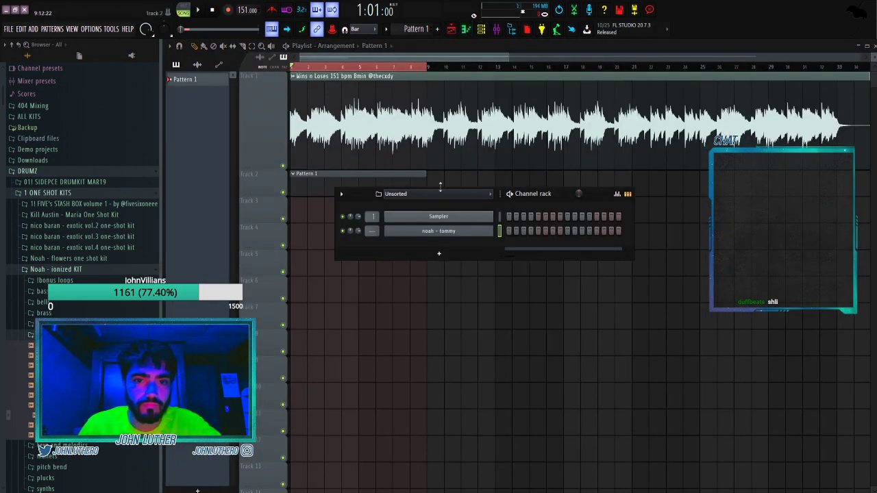
key(F7)
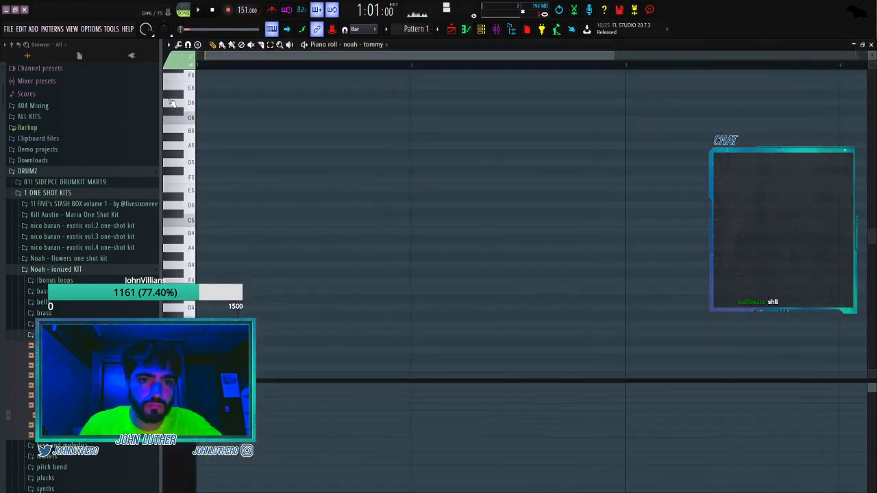
scroll(272, 142, up, 1)
Try noah - tommy notes such as D#6 and F#5 at the start of the pattern against the melody, and delete them.
drag(206, 171, 188, 176)
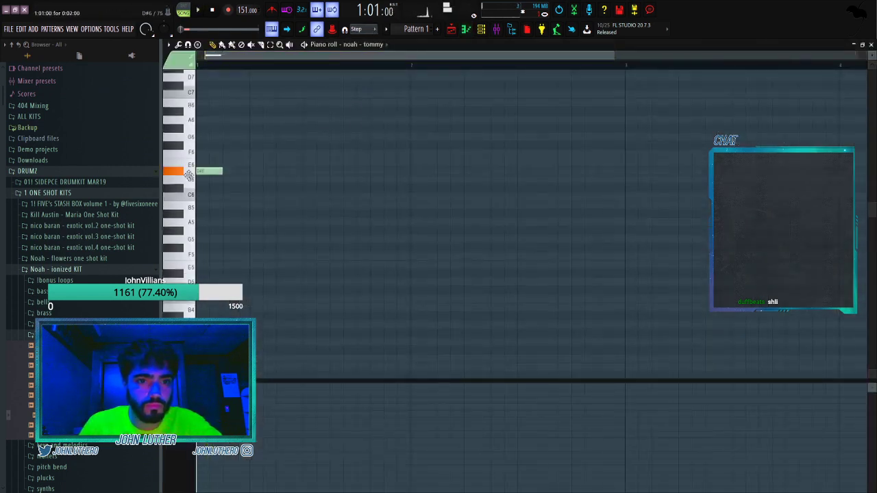
scroll(202, 182, down, 3)
click(201, 197)
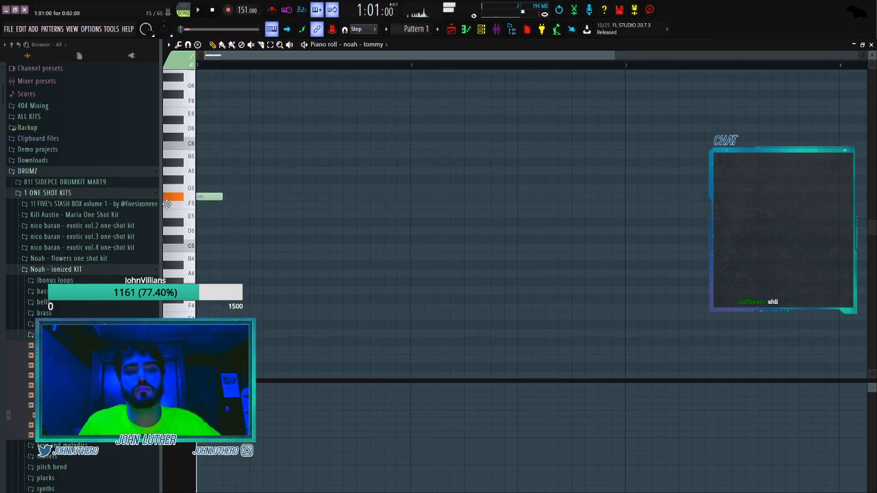
right_click(204, 200)
key(space)
key(space)
drag(207, 235, 192, 265)
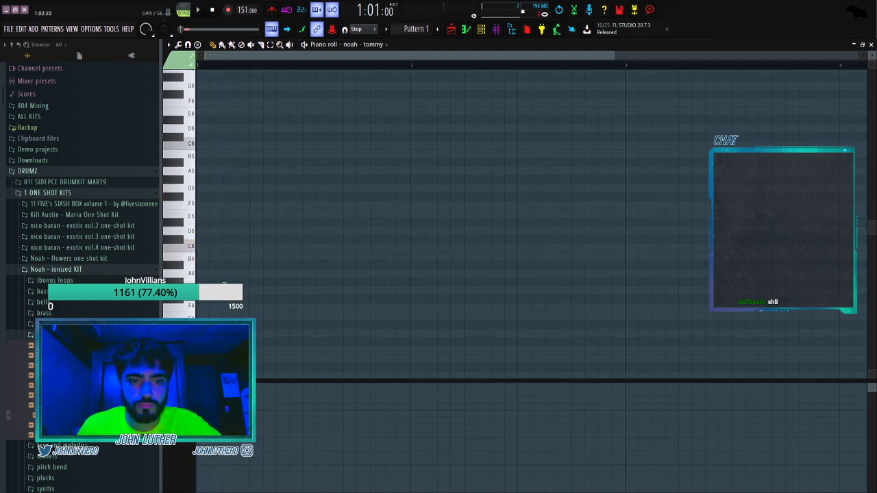
Make the band 3 cut shallower in the Fruity parametric EQ 2 on Insert 1 while auditioning the melody.
click(491, 33)
click(225, 110)
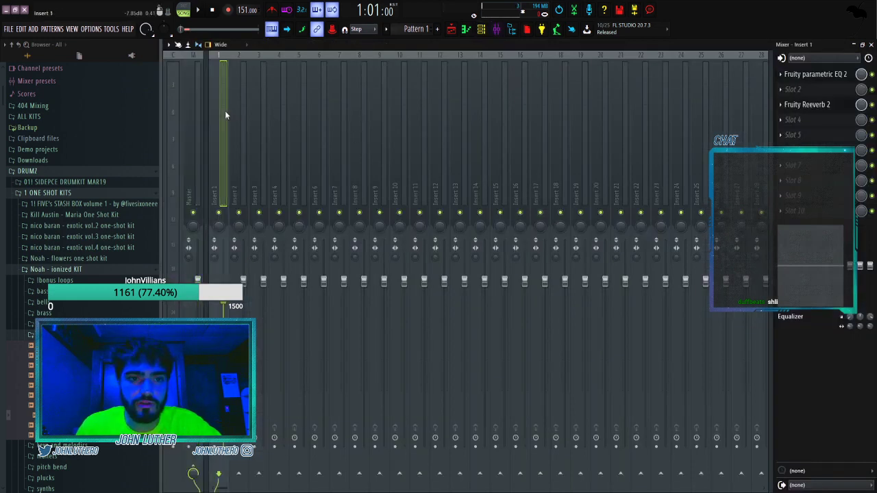
click(815, 74)
key(space)
mouse_move(315, 246)
mouse_down()
mouse_move(316, 190)
mouse_move(313, 235)
mouse_up()
key(space)
Reopen the noah - tommy piano roll and place a two-step G#5 note at the start of bar 1.
click(480, 29)
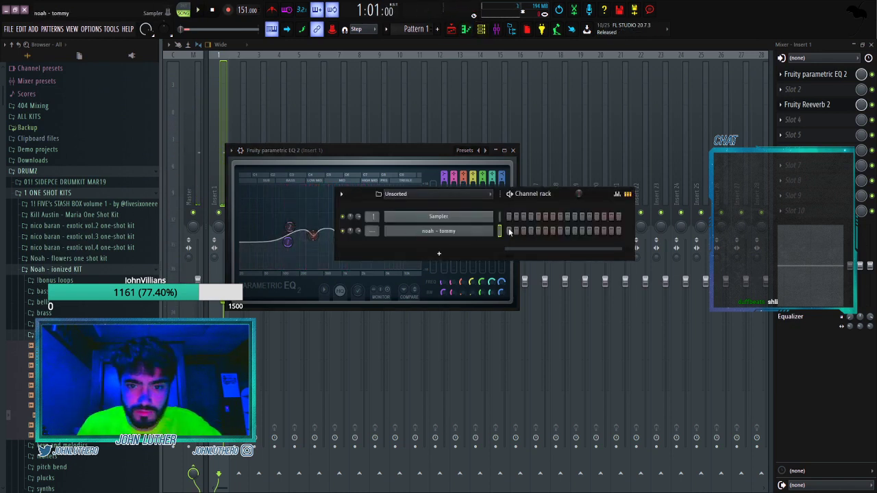
click(466, 28)
drag(205, 171, 200, 181)
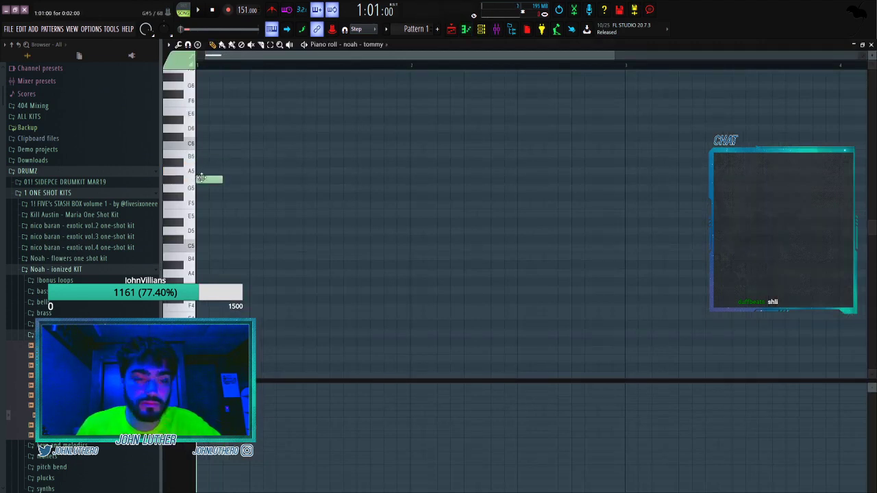
Move the G#5 note at the start of bar 1 down to try a lower pitch, and remove it.
drag(199, 179, 198, 260)
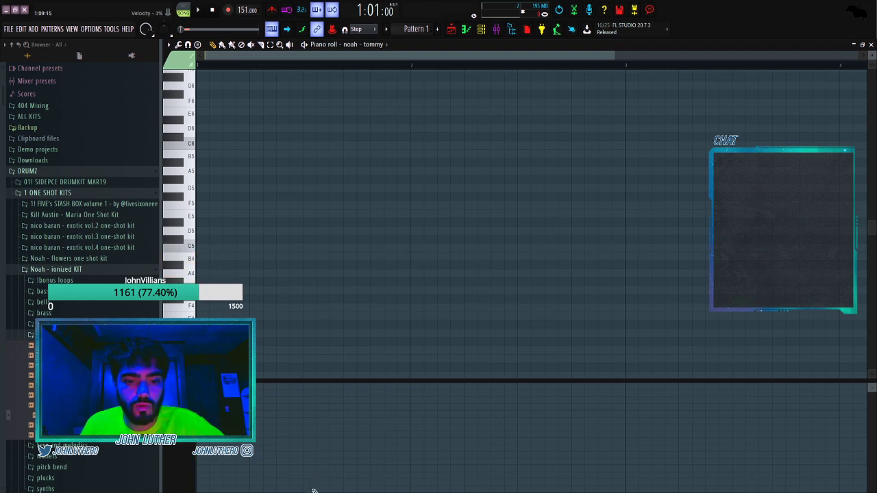
Set band 3 of the Fruity parametric EQ 2 on Insert 1 to about -2.9 dB at 310 Hz while auditioning the melody.
key(F9)
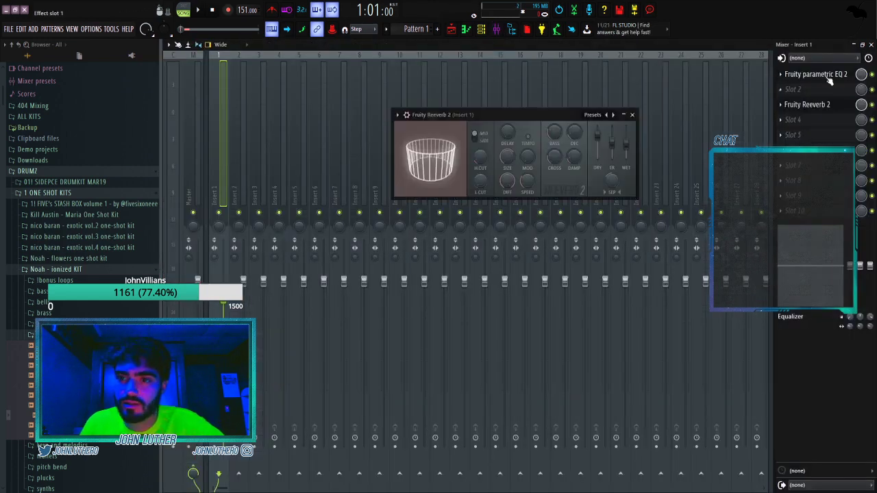
key(space)
mouse_move(313, 235)
mouse_down()
mouse_move(313, 194)
mouse_move(311, 231)
mouse_move(304, 192)
mouse_move(312, 235)
mouse_up()
key(space)
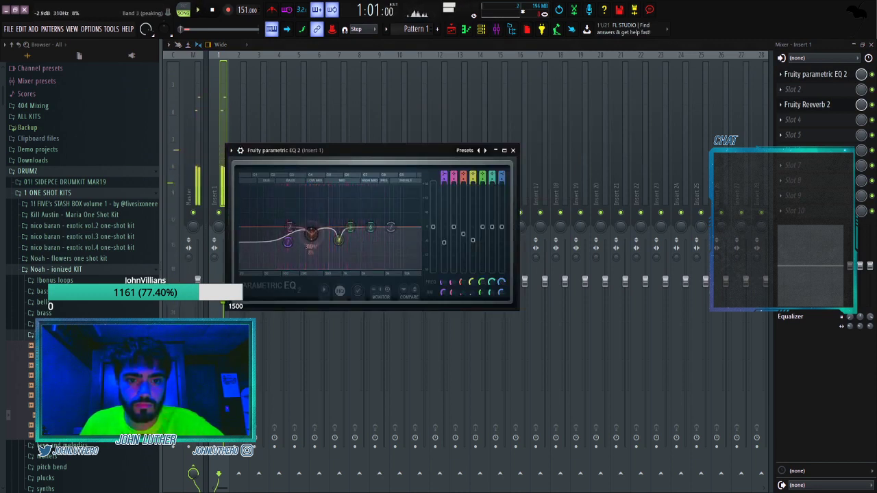
In the noah - tommy piano roll, draw an eight-step E4 note in bar 1 with one-step slide notes to F#4 and A4 at steps 3 and 5.
click(481, 29)
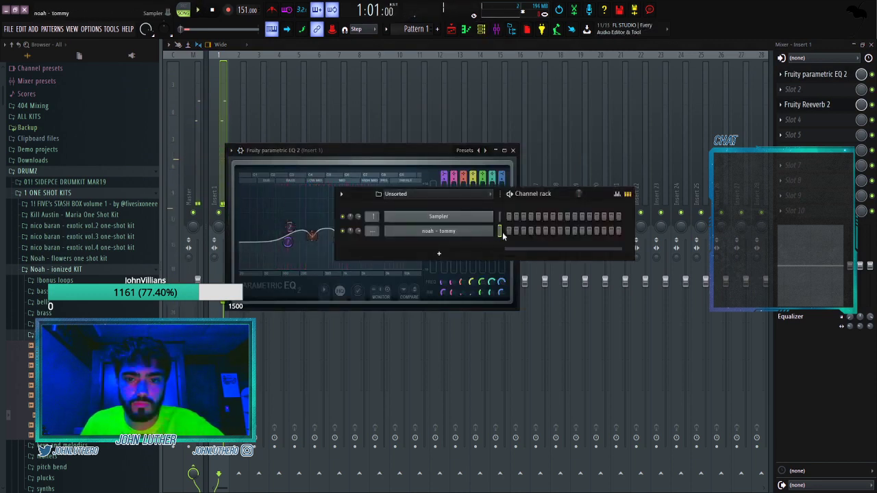
key(F7)
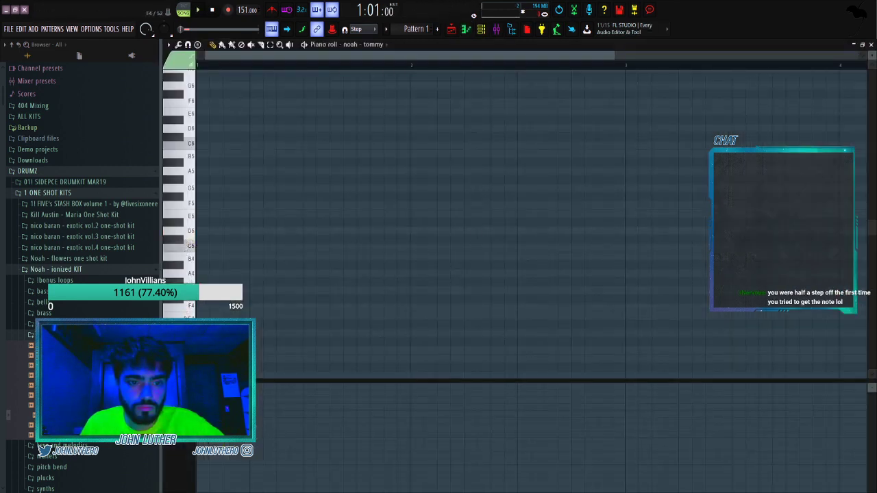
drag(248, 316, 308, 316)
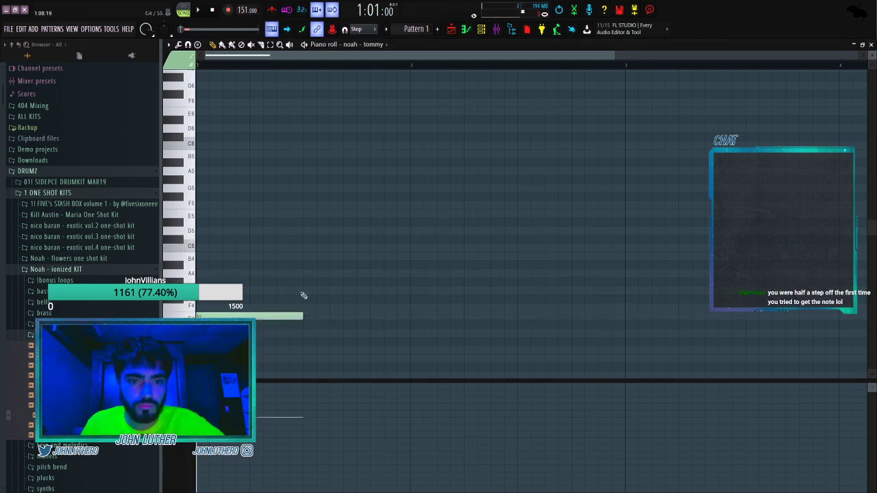
click(245, 298)
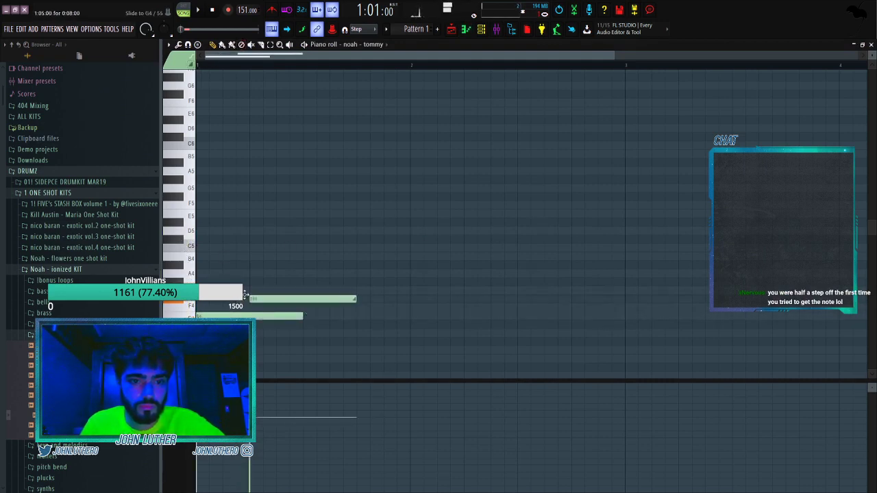
drag(355, 298, 263, 299)
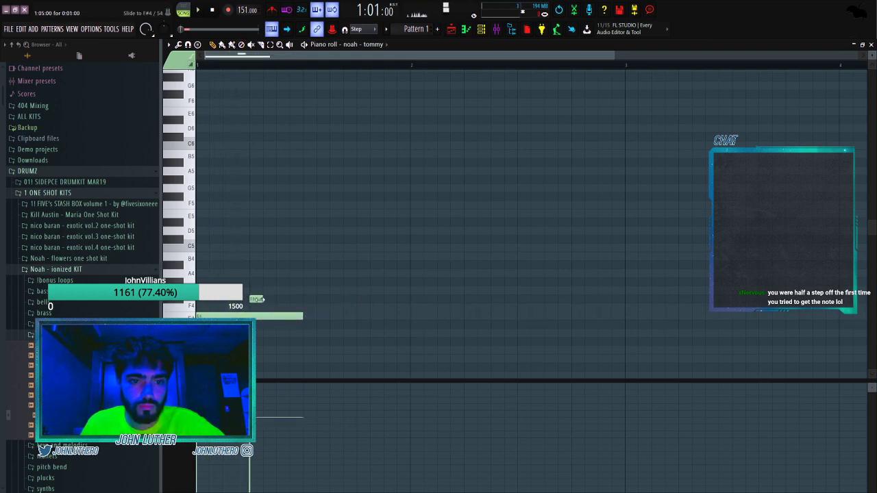
click(256, 272)
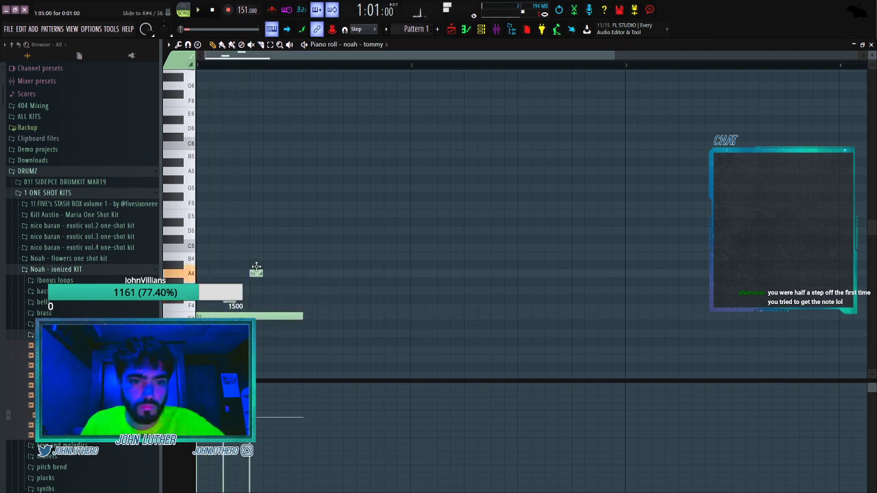
Raise the bar 1 notes by an octave and set their velocity to maximum while auditioning them.
key(ctrl+Up)
key(space)
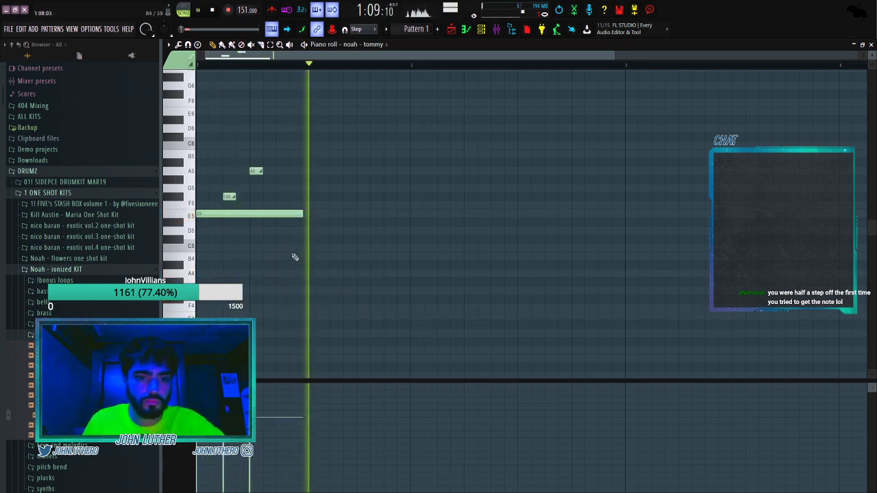
key(ctrl+a)
click(349, 299)
right_click(349, 299)
key(space)
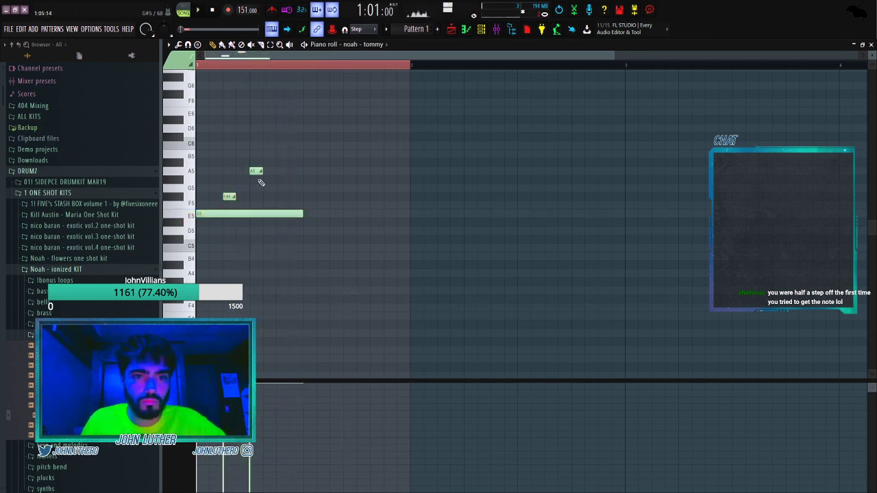
Lengthen the E5 note in bar 1 to 12 steps during playback.
key(space)
drag(302, 214, 359, 216)
key(space)
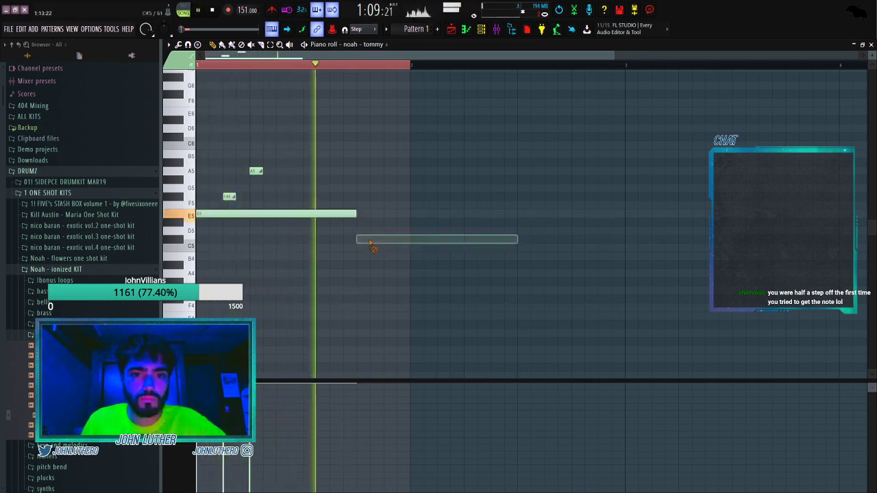
Place a 12-step B5 note at the start of bar 2 with one-step slide notes to F#5 and E5 at steps 3 and 5.
scroll(401, 66, down, 2)
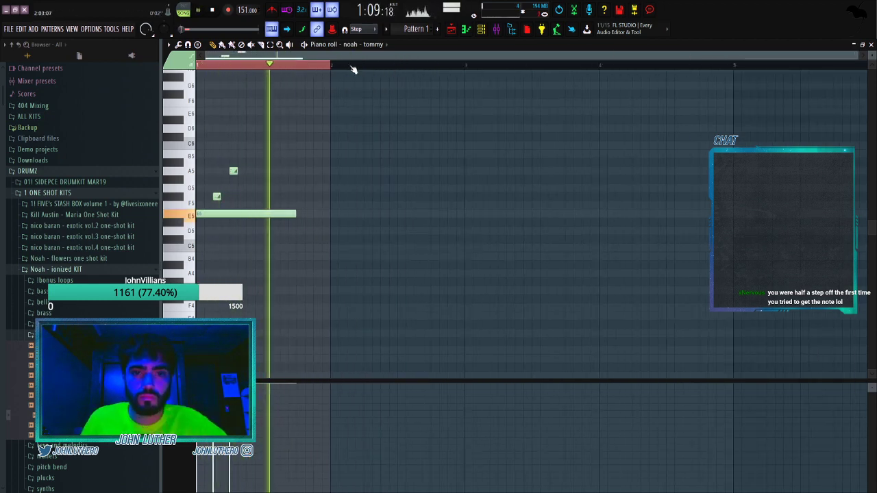
click(254, 231)
right_click(254, 230)
click(330, 186)
drag(331, 185, 330, 155)
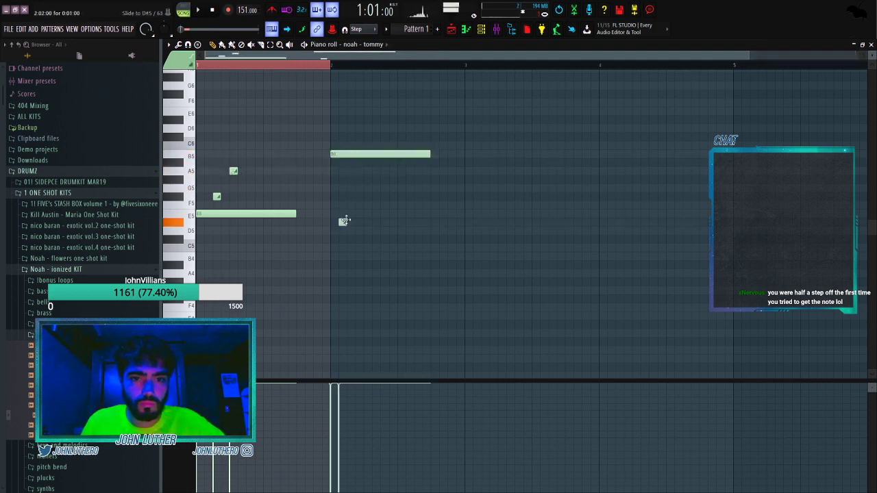
key(space)
key(space)
mouse_move(351, 196)
mouse_down()
mouse_move(359, 206)
mouse_move(351, 196)
mouse_up()
click(367, 213)
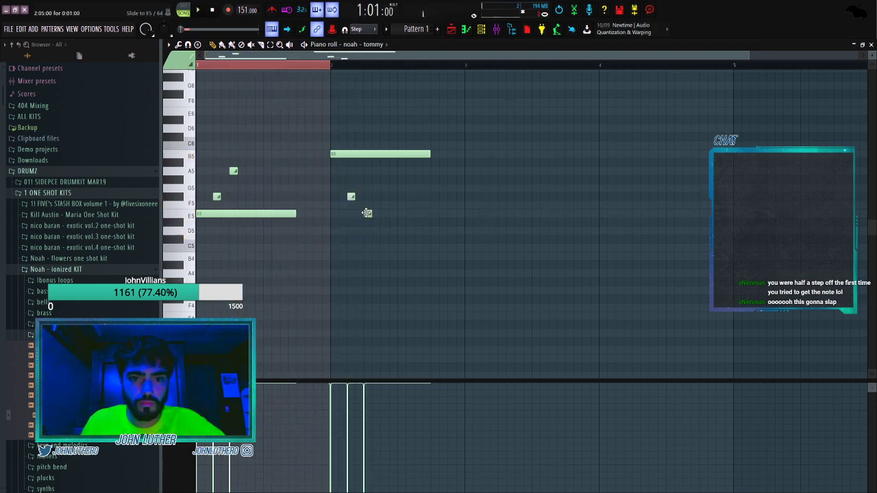
Add a one-step slide note to D5 at step 7 of bar 2, and shorten the B5 note to eight steps.
click(385, 241)
drag(384, 241, 385, 256)
key(space)
drag(429, 153, 398, 157)
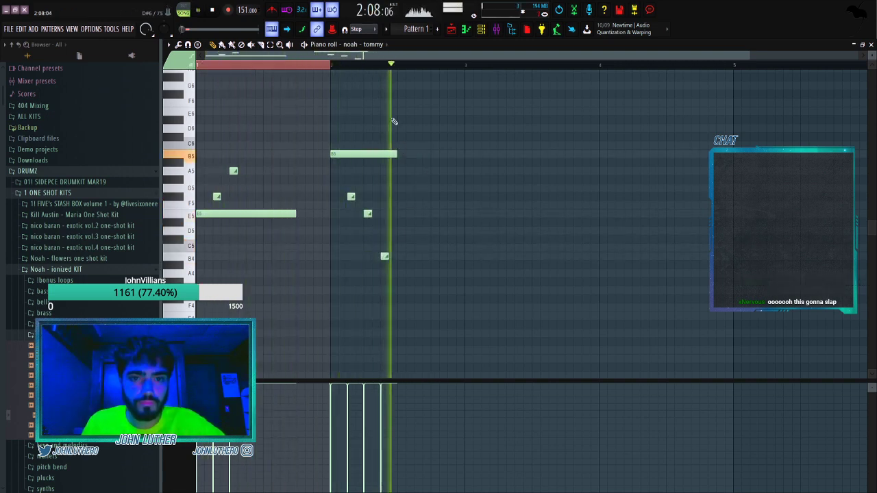
key(space)
drag(384, 255, 384, 231)
key(space)
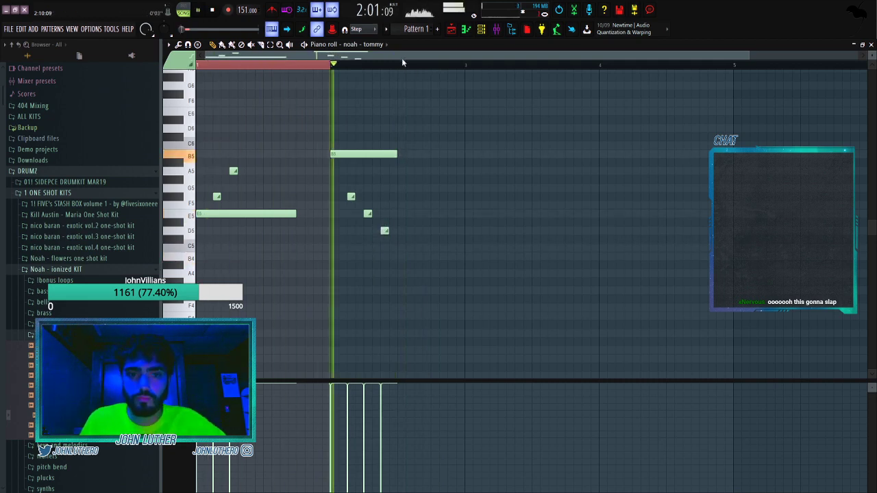
Duplicate the two-bar noah - tommy phrase three times so the part fills bars 1 to 8.
scroll(401, 69, down, 1)
scroll(400, 69, down, 1)
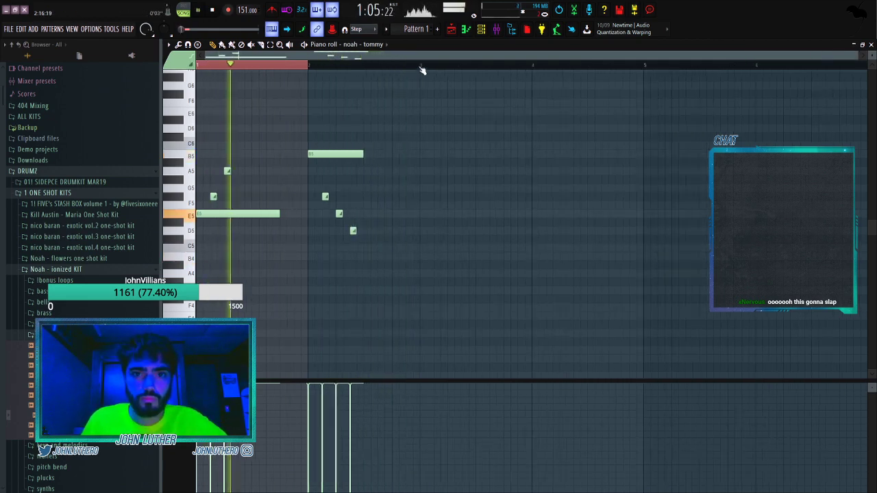
key(ctrl+a)
key(ctrl+b)
scroll(291, 69, down, 2)
key(ctrl+b)
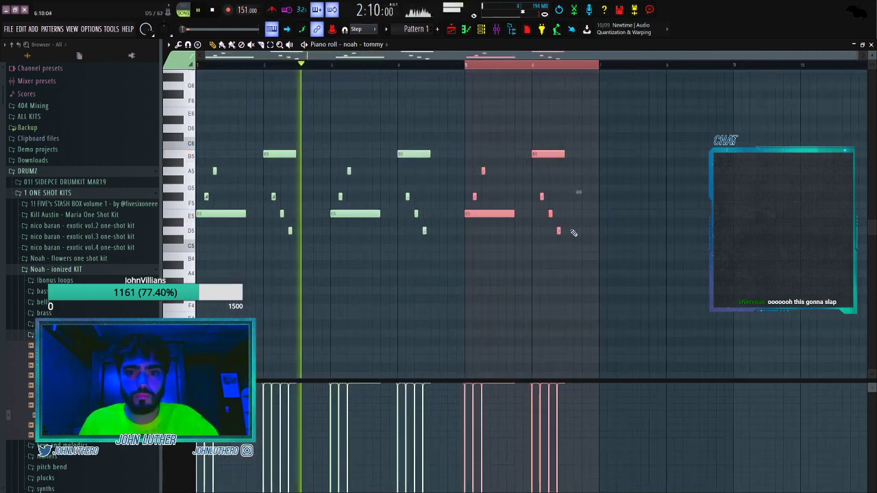
key(ctrl+b)
Lower the notes in bars 5 to 8 by an octave, and do the same for bars 1 to 4.
drag(750, 269, 473, 108)
key(ctrl+Down)
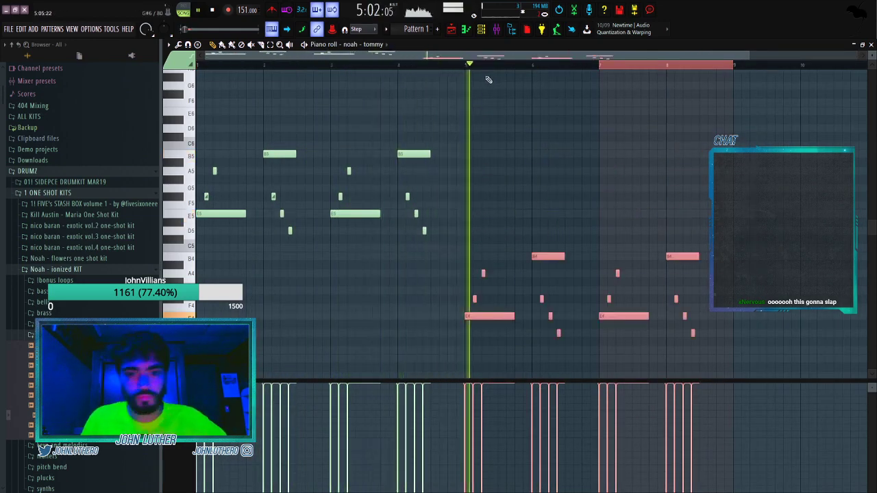
drag(441, 242, 97, 101)
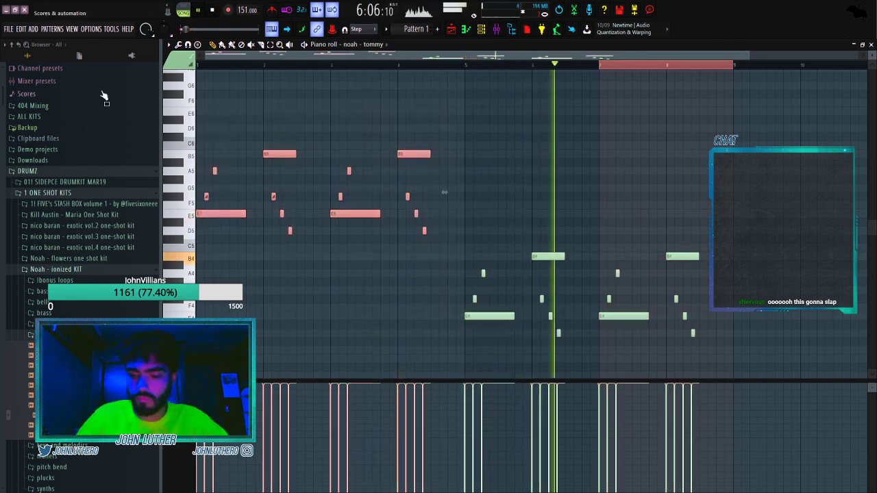
key(ctrl+Down)
Set the noah - tommy sampler's declicking mode to Generic (bleeding).
click(482, 29)
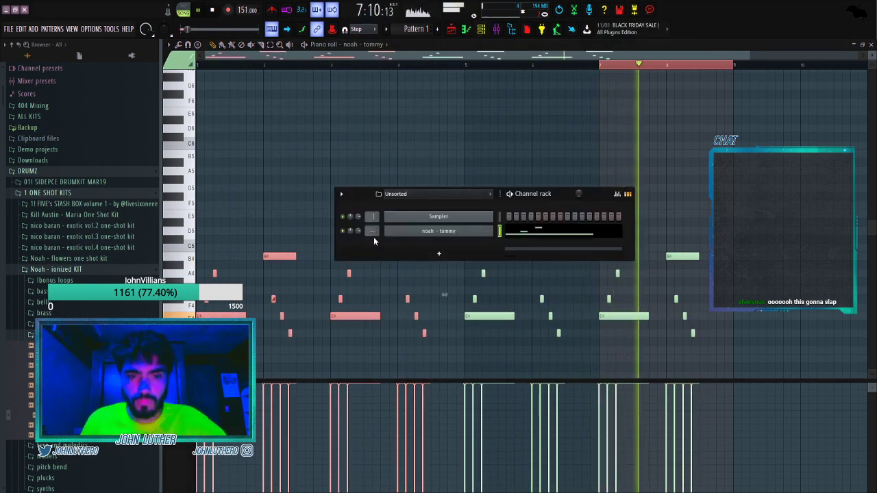
click(439, 231)
click(214, 142)
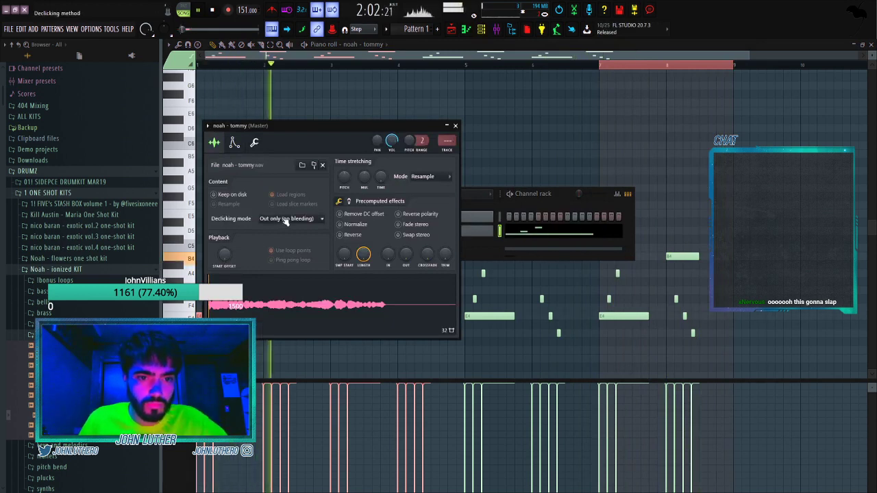
click(280, 257)
Route the noah - tommy channel to mixer Insert 4.
click(503, 205)
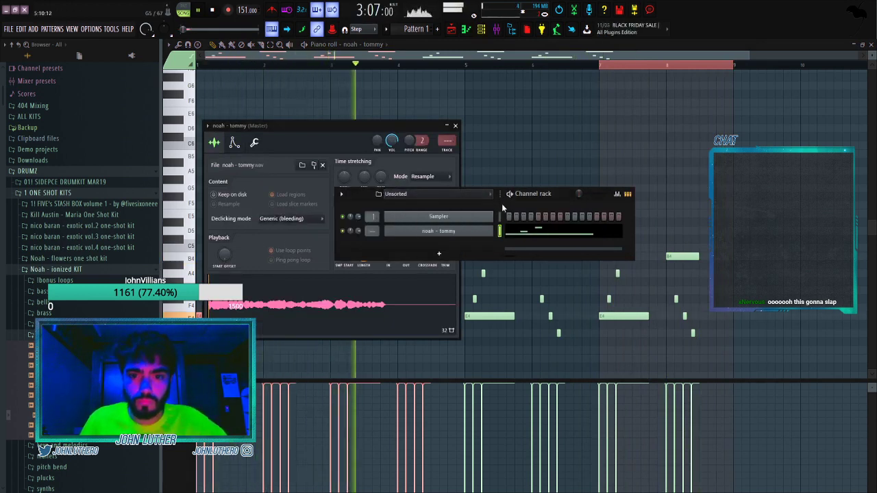
double_click(371, 231)
scroll(371, 230, up, 2)
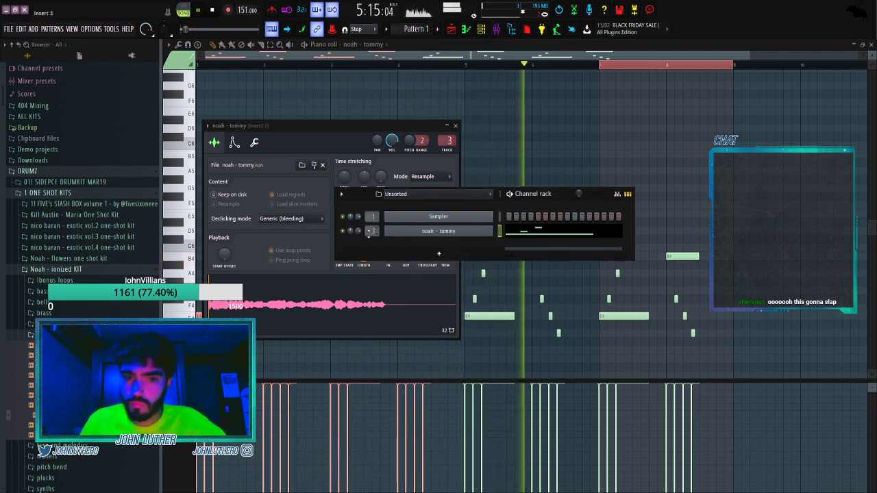
On Insert 4, add Fruity parametric EQ 2 with a low-shelf cut and a high-shelf cut of about 14.7 dB at 4779 Hz, plus Fruity Reeverb 2.
click(497, 30)
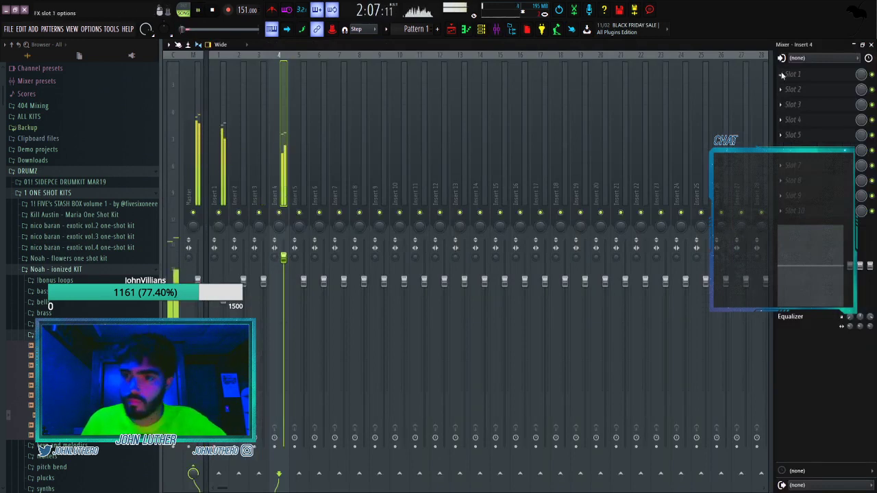
drag(234, 189, 278, 230)
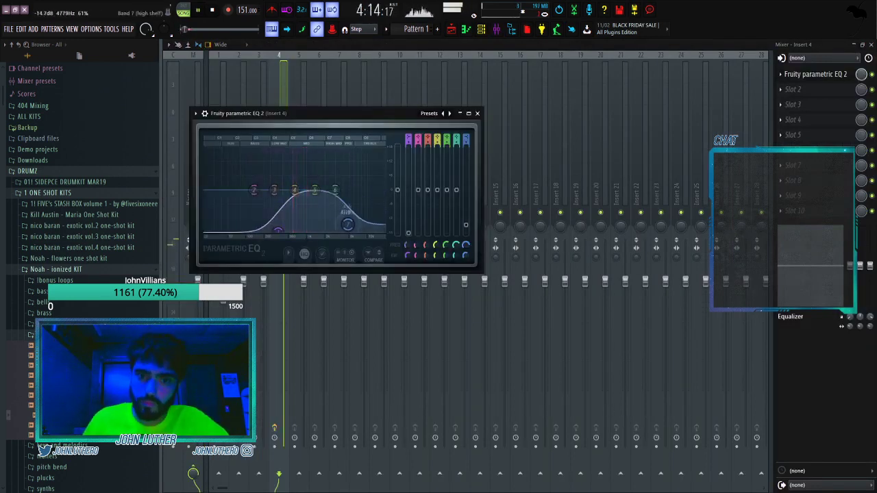
click(782, 92)
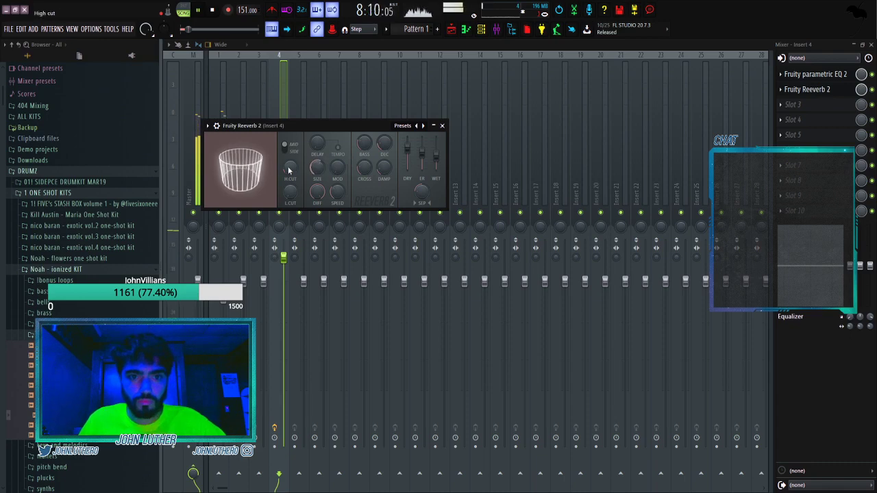
Raise all noah - tommy notes in bars 1 to 8 by an octave in the piano roll.
click(482, 29)
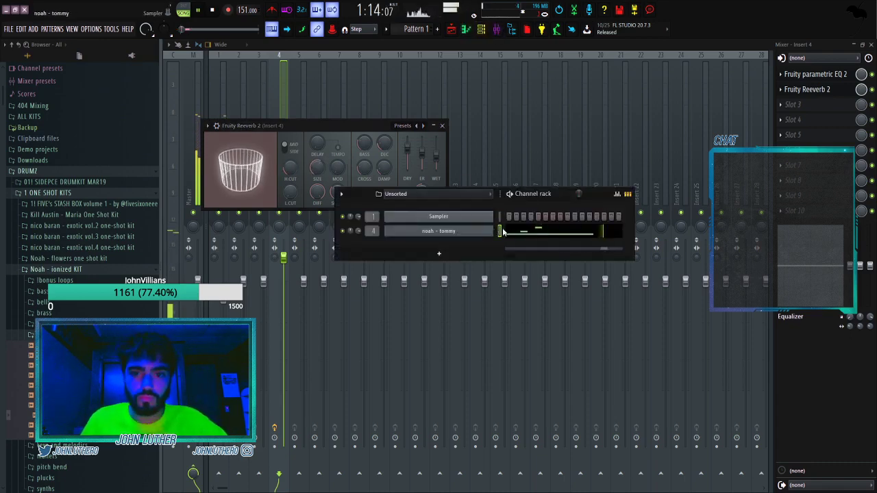
click(515, 232)
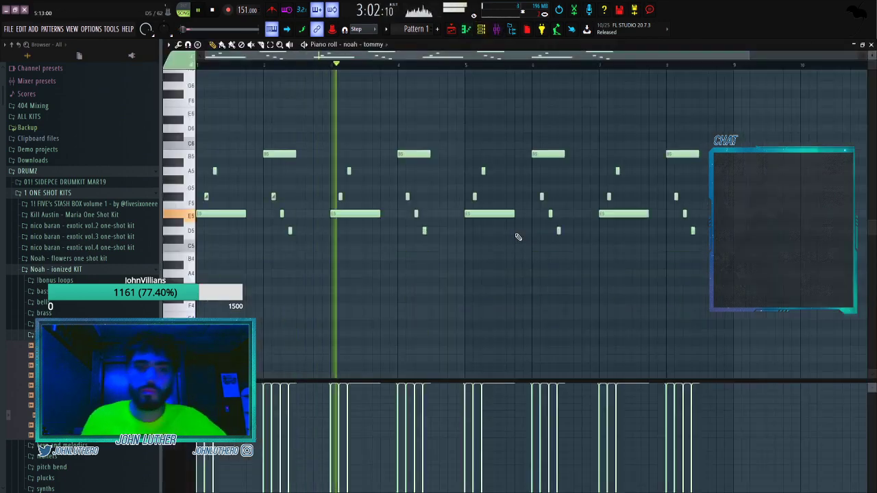
Check the EQ on Insert 4 and lower the wet level of its Fruity Reeverb 2.
click(497, 29)
click(815, 74)
click(807, 89)
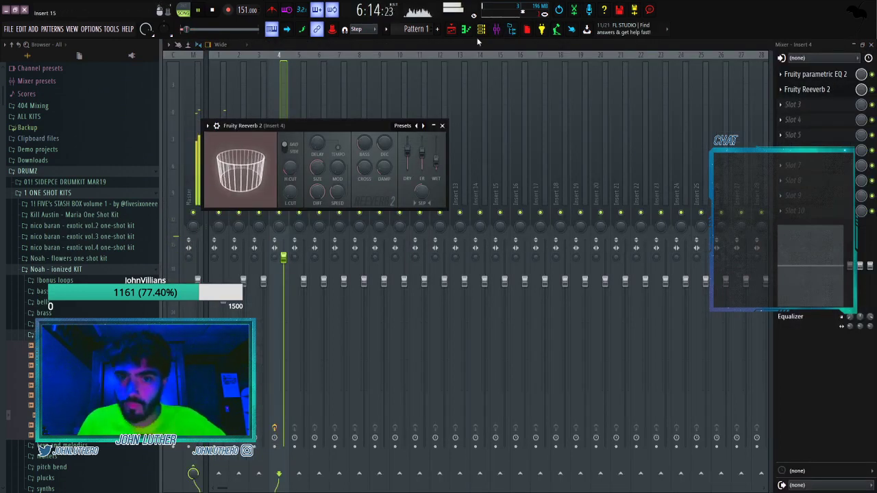
Look through the DRUMZ sample folders and browse the claps in the Presley Pack.
click(481, 28)
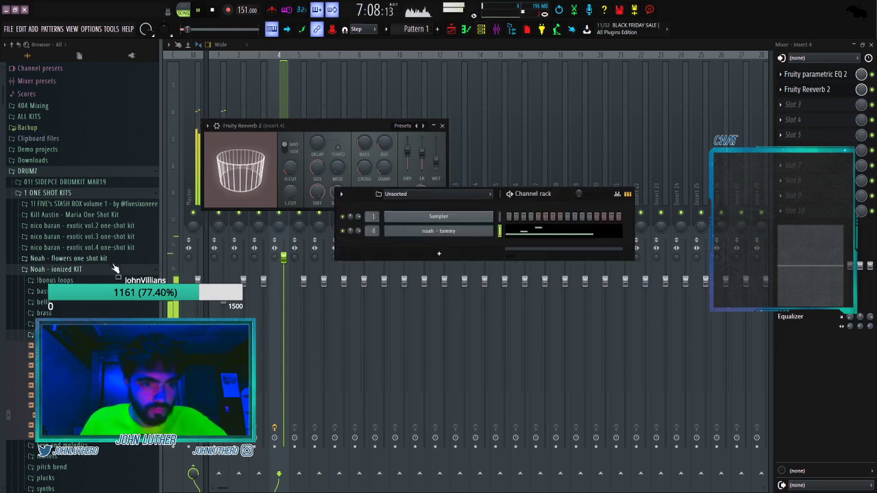
scroll(89, 271, down, 15)
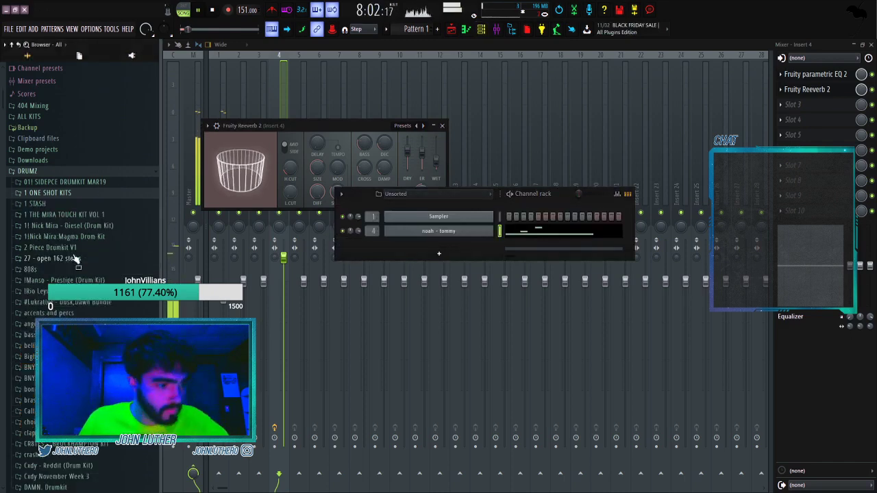
scroll(61, 269, down, 4)
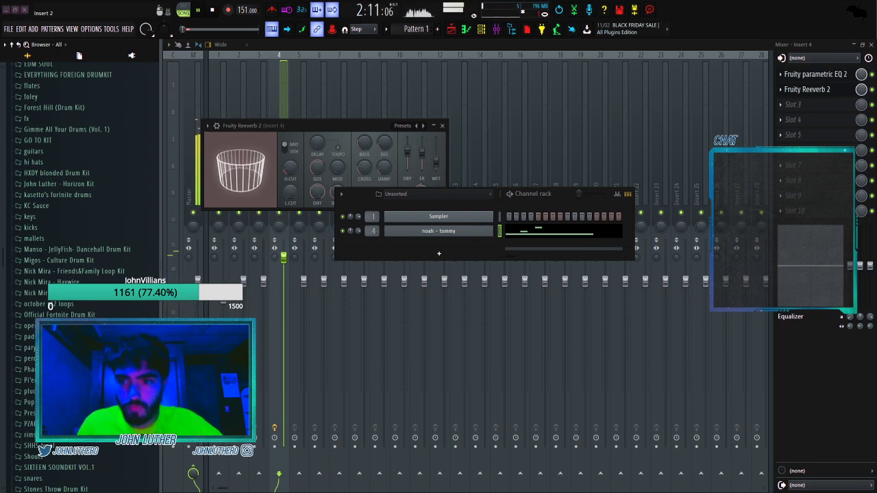
scroll(39, 309, down, 2)
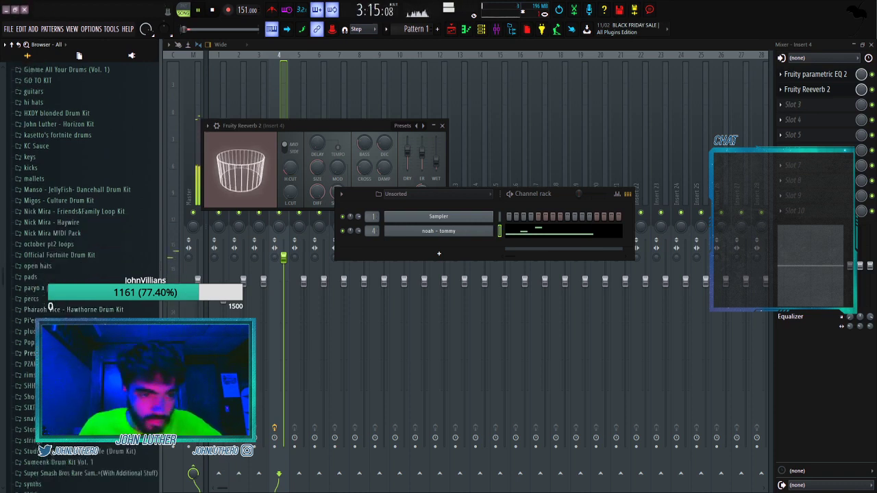
click(30, 353)
click(33, 367)
scroll(53, 303, down, 2)
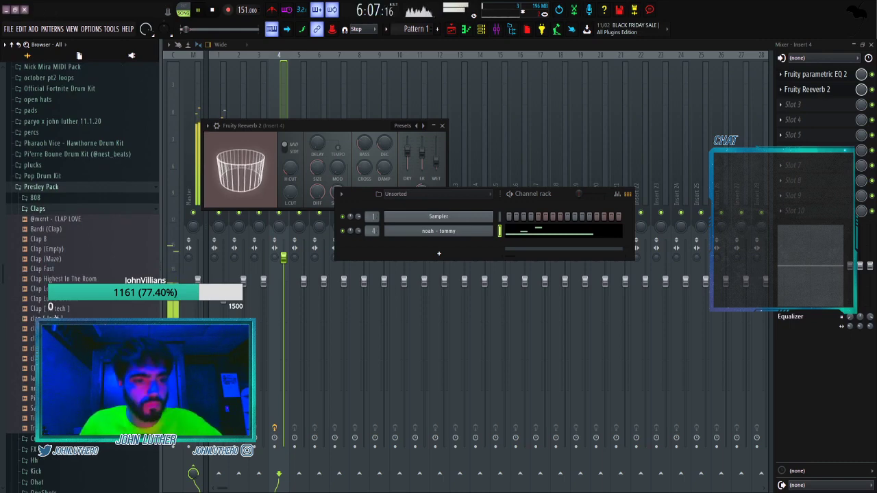
click(68, 206)
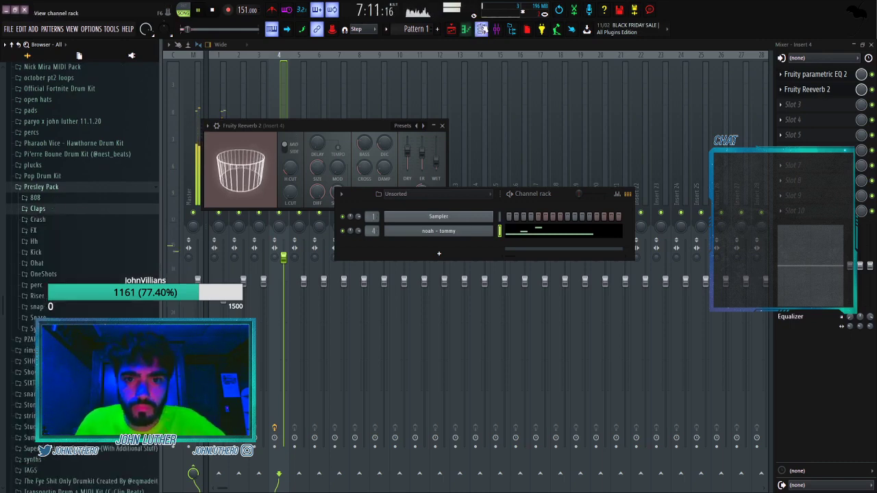
Play the melody clip from points further along the playlist, and select all clips across bars 1 to 8.
click(452, 28)
double_click(429, 69)
scroll(428, 69, down, 2)
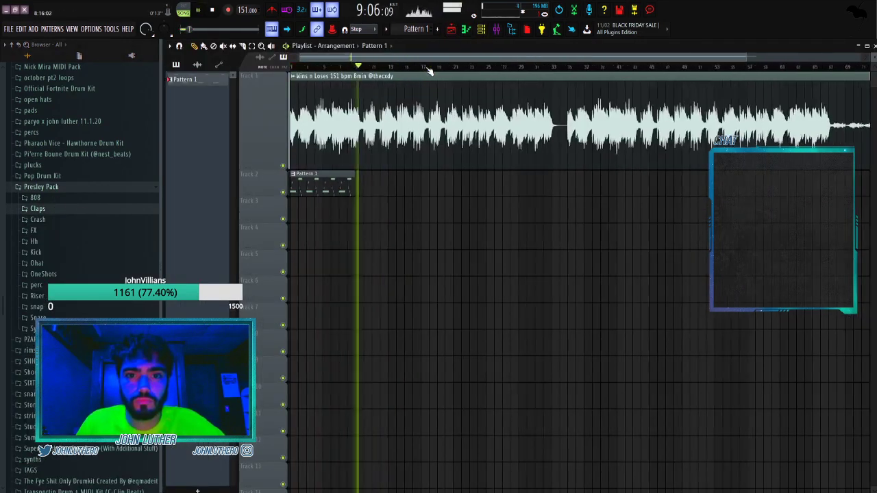
click(421, 69)
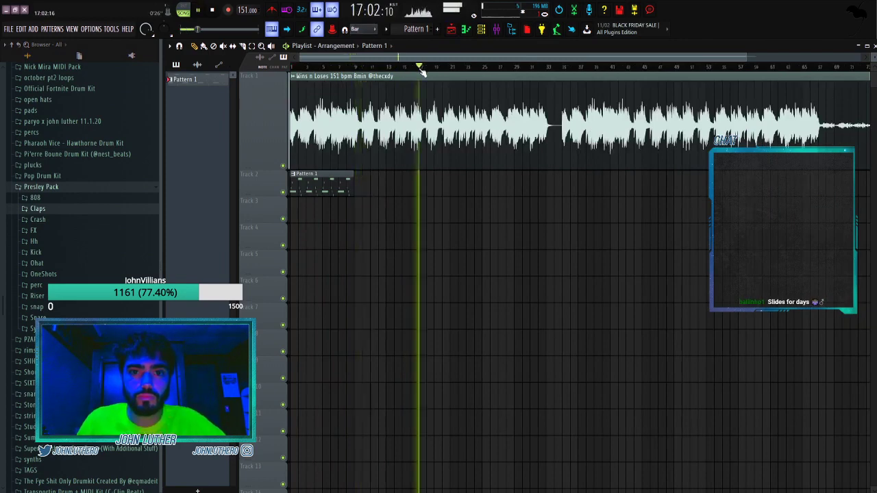
scroll(422, 70, down, 1)
click(463, 68)
drag(451, 69, 446, 68)
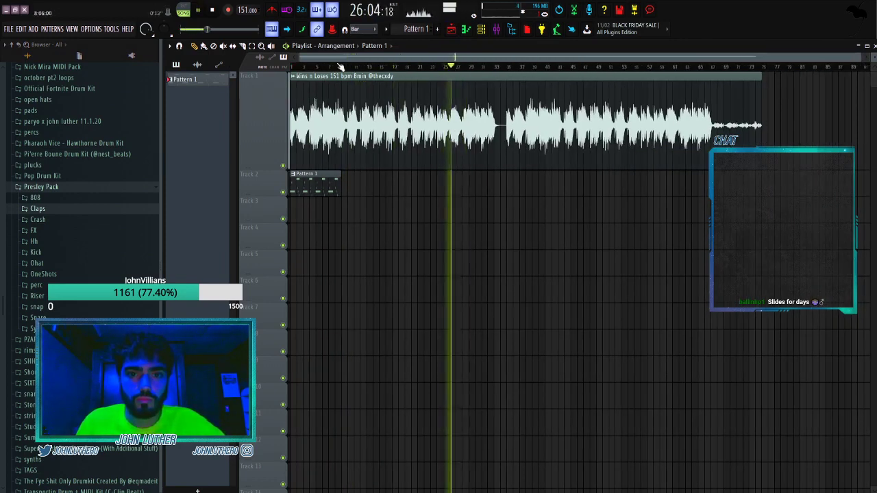
key(ctrl+a)
Load Hat100Shots from the Presley Pack's Hh folder onto the Sampler channel and fill every second step.
click(481, 31)
click(481, 31)
click(481, 31)
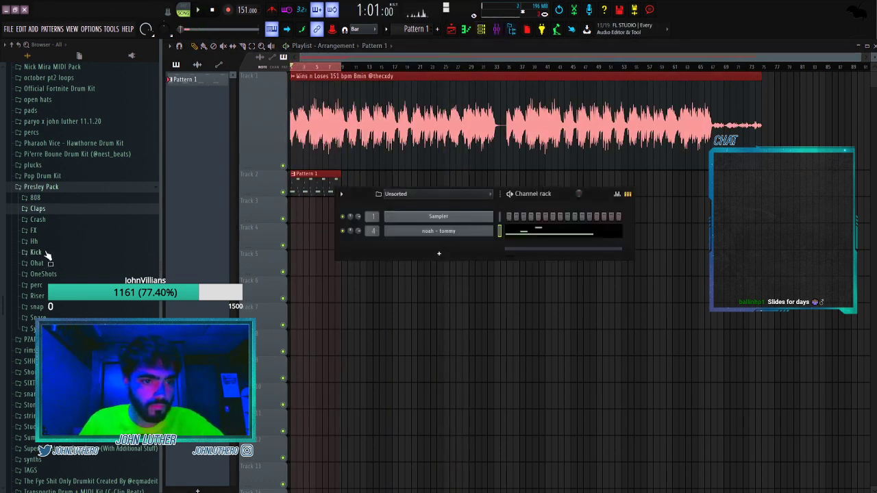
click(37, 243)
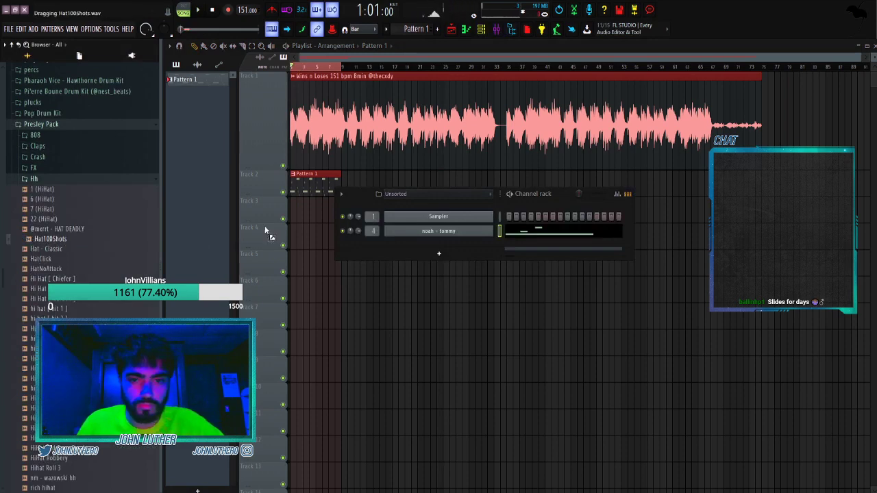
drag(397, 215, 397, 217)
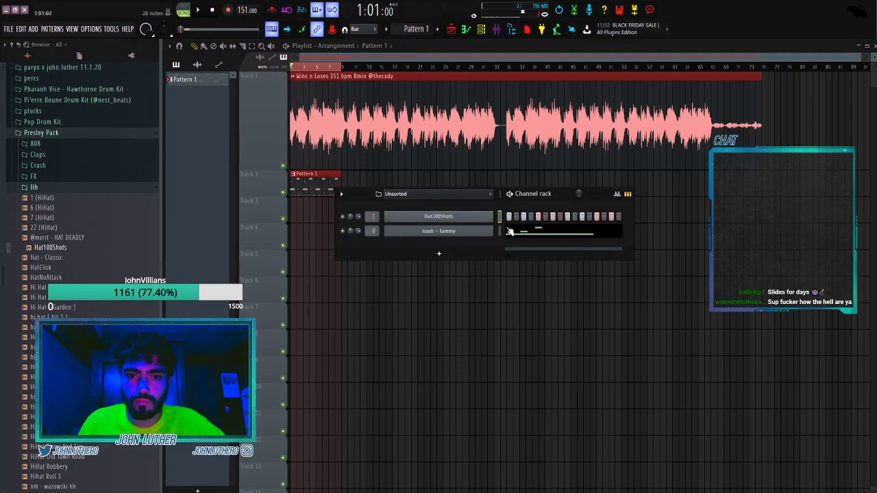
Select all Hat100Shots notes in the piano roll and lower their velocity slightly.
key(F7)
scroll(239, 69, up, 4)
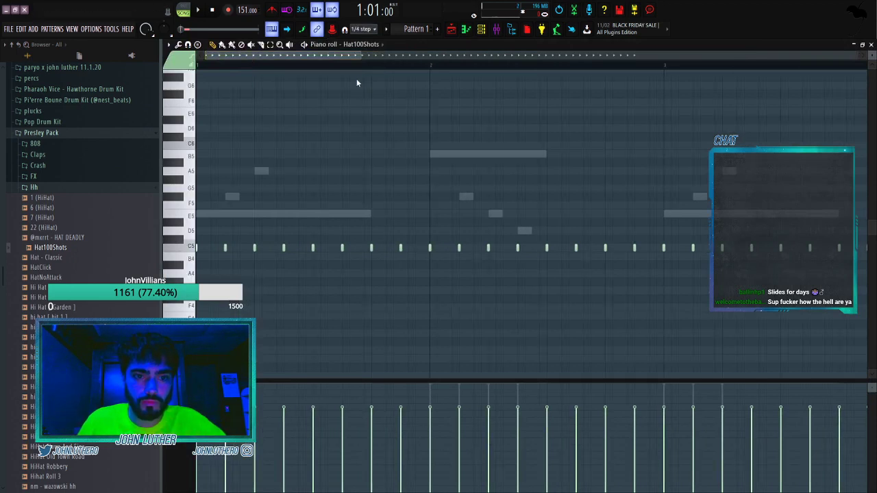
key(ctrl+a)
click(235, 255)
click(481, 29)
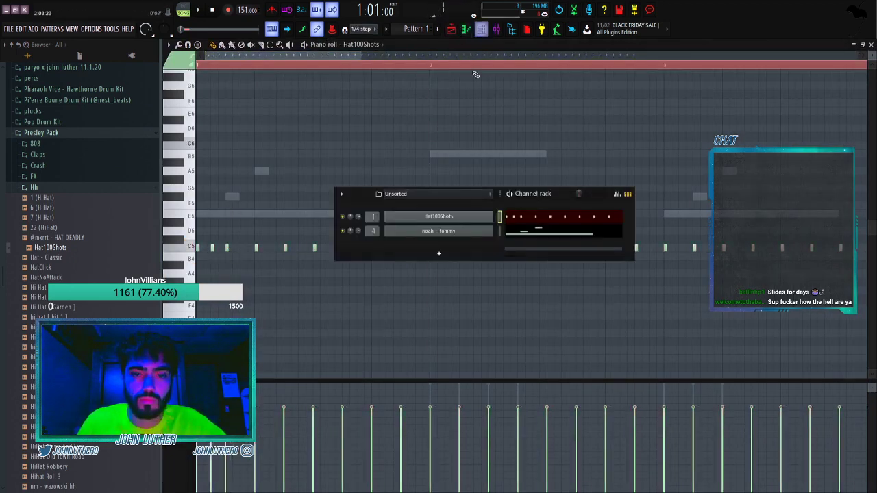
click(298, 58)
key(ctrl+a)
scroll(355, 165, up, 3)
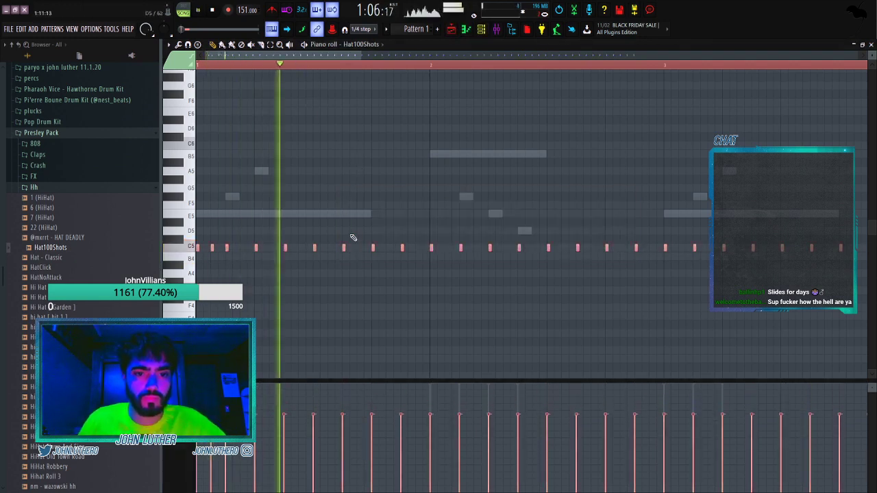
key(space)
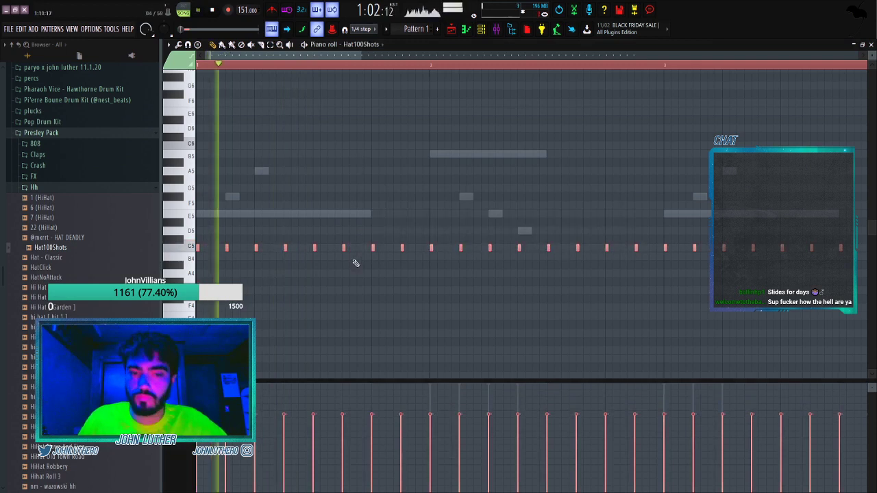
Add an extra C5 hat at step 10 of bar 1 and play the pattern.
click(332, 274)
key(space)
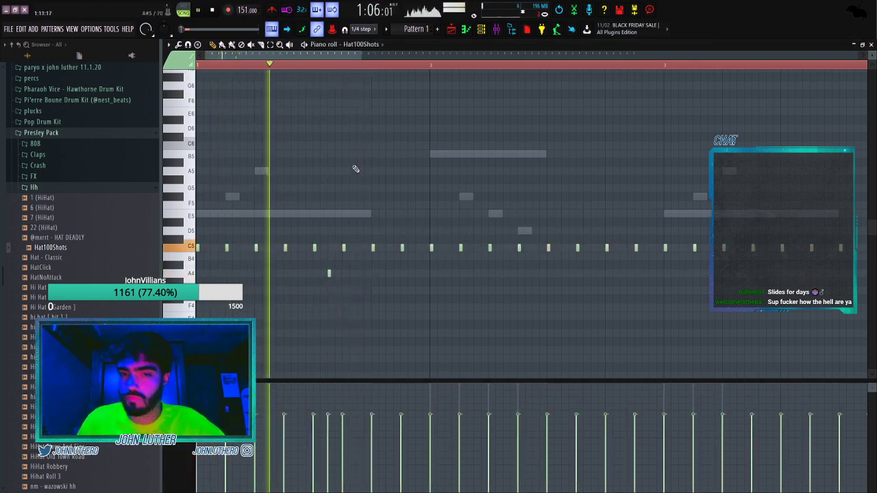
click(329, 247)
drag(335, 56, 355, 58)
key(space)
Add three quick C5 hats between steps 5 and 7 of bar 2 with reduced velocity.
key(space)
click(434, 247)
click(441, 247)
click(449, 247)
drag(450, 245, 404, 249)
key(space)
Add a lower-pitched roll of four F#4 hats from step 13 of bar 2 and reduce its velocity.
drag(360, 56, 385, 60)
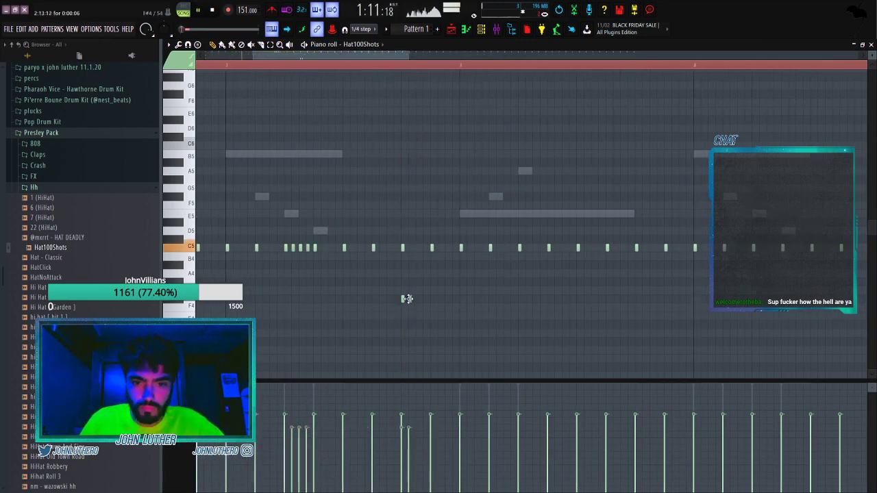
click(425, 299)
drag(431, 307, 399, 291)
scroll(417, 299, down, 1)
key(space)
key(space)
scroll(378, 68, down, 3)
scroll(430, 67, up, 3)
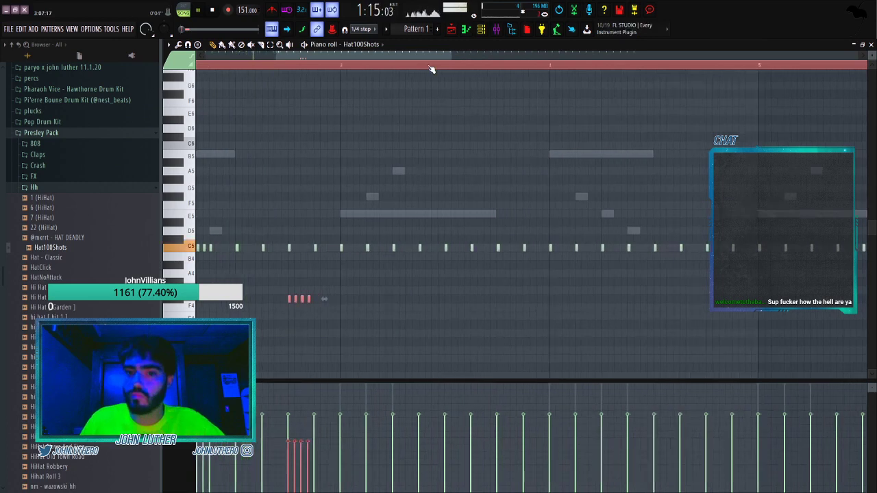
Add a roll of three softer C5 hats between steps 5 and 7 of bar 3.
click(406, 247)
click(432, 248)
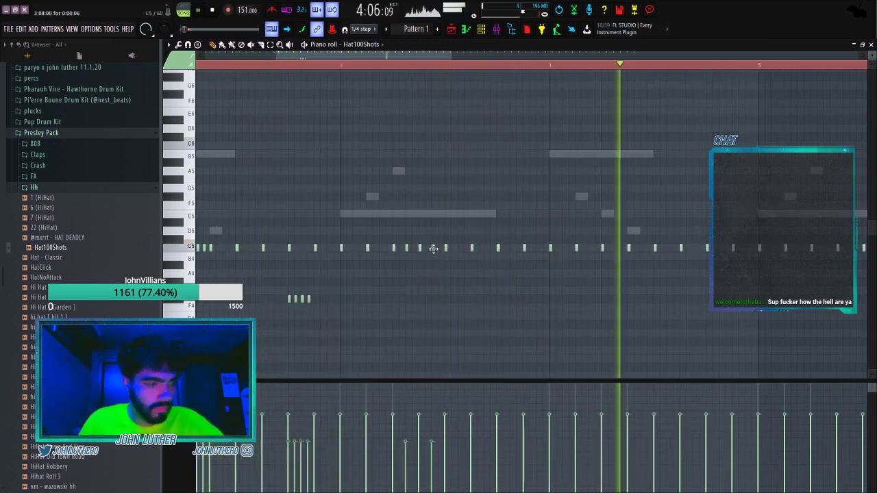
key(space)
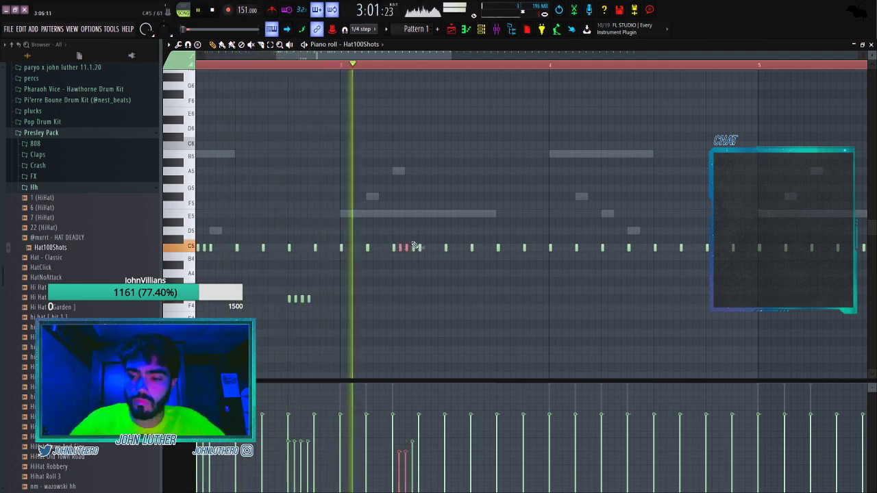
key(space)
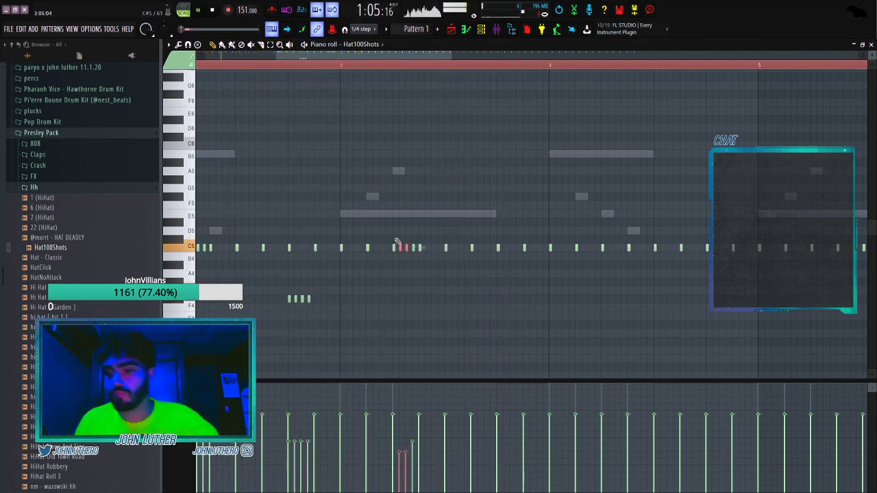
scroll(570, 66, up, 2)
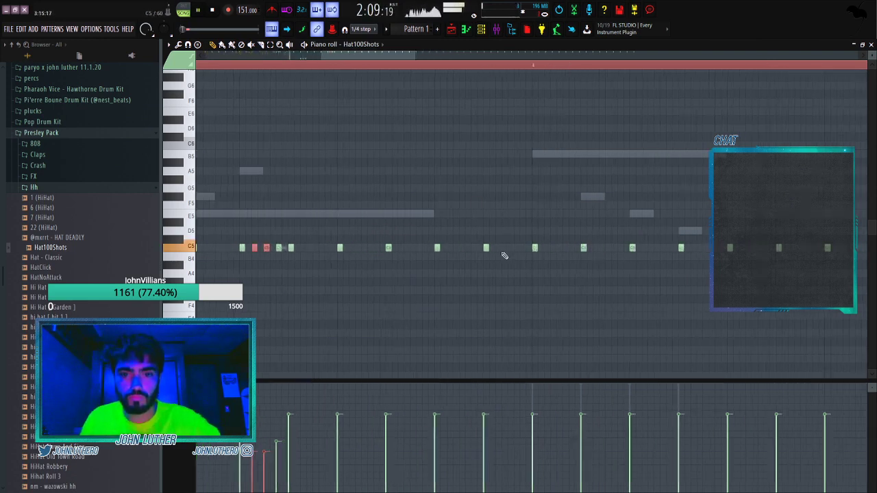
Add a soft C5 hat right after step 15 of bar 3 and delete the trial low hat in bar 4.
click(546, 315)
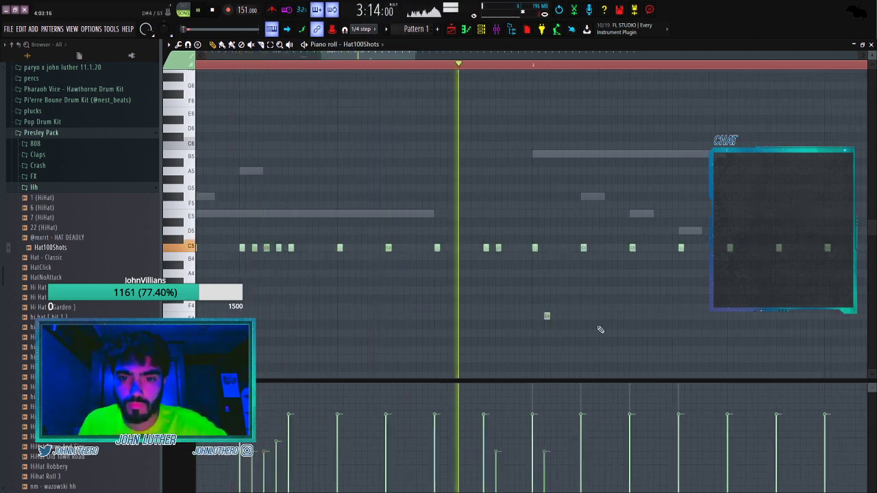
key(space)
drag(384, 55, 405, 69)
key(space)
right_click(409, 317)
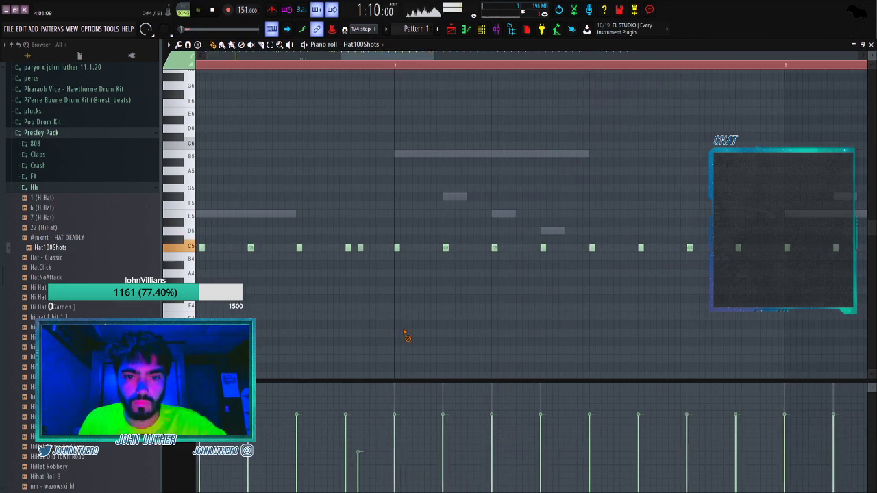
Add low-pitched hats in bar 4: C4 right after step 3 and F#3 at step 7.
click(457, 350)
scroll(548, 343, down, 3)
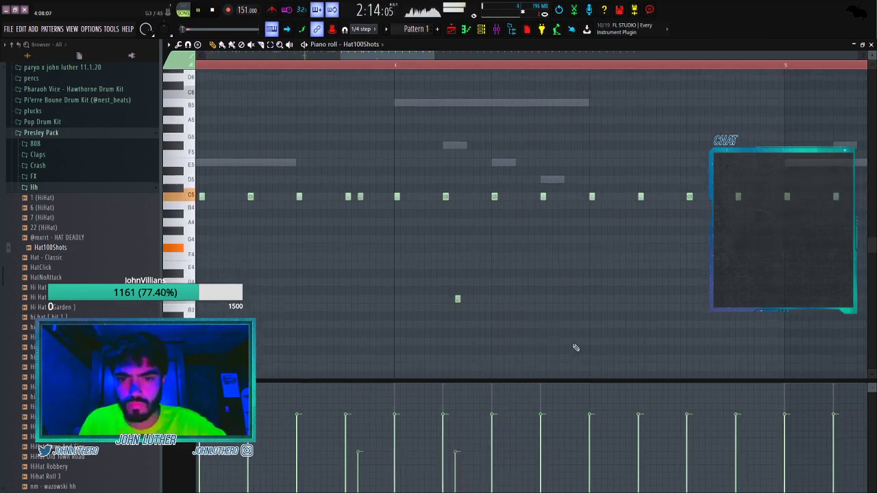
click(549, 350)
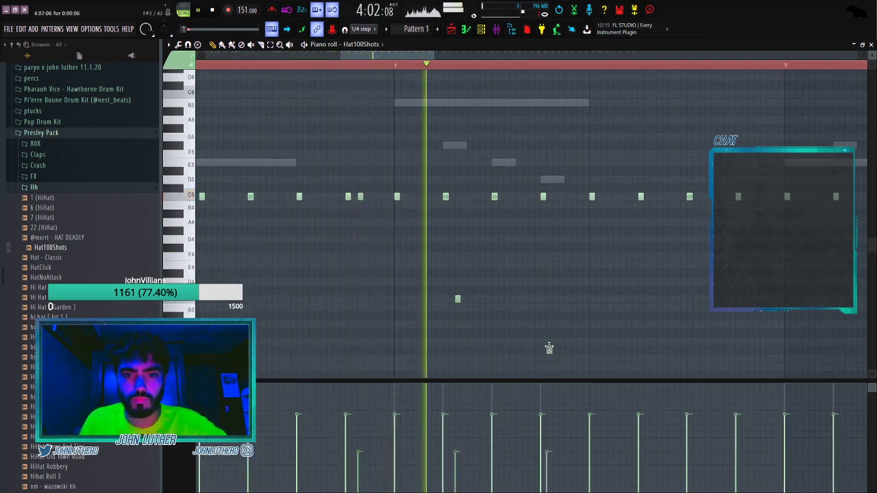
Add G#2 hats at steps 11, 13 and 15 of bar 4 and raise their velocity to match the main hats.
scroll(641, 252, down, 3)
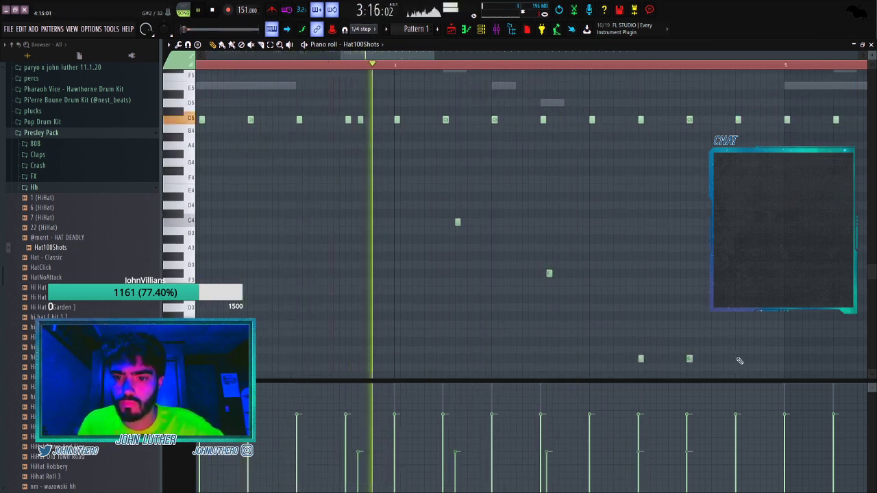
scroll(576, 67, down, 3)
scroll(576, 67, down, 2)
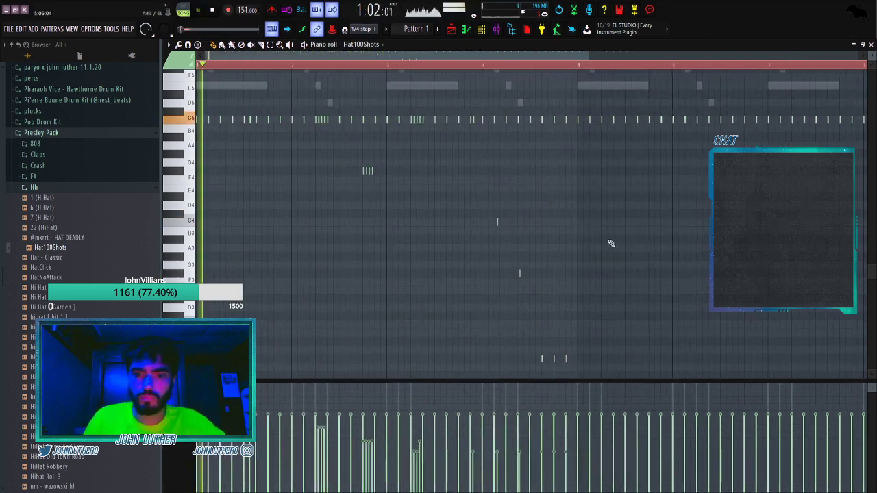
scroll(611, 242, down, 1)
drag(528, 354, 449, 329)
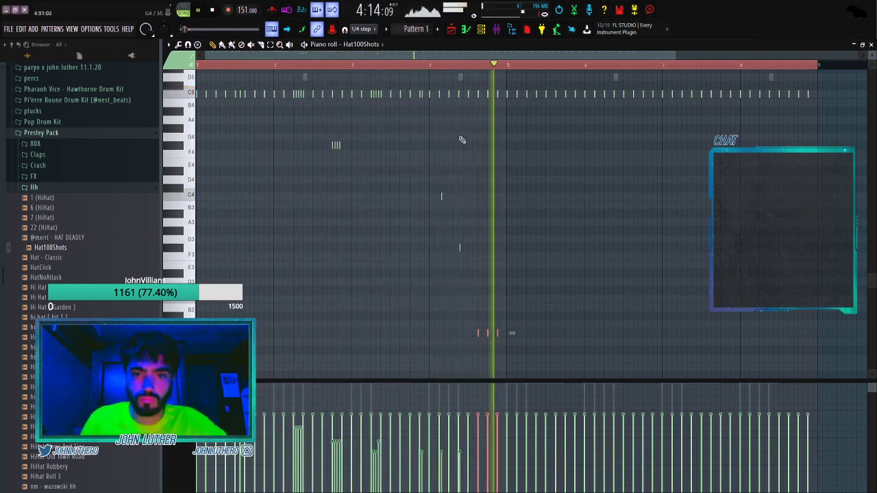
Double the C4 and F#3 hats in bar 4 into quick two-hit rolls.
scroll(432, 67, up, 3)
drag(589, 258, 483, 196)
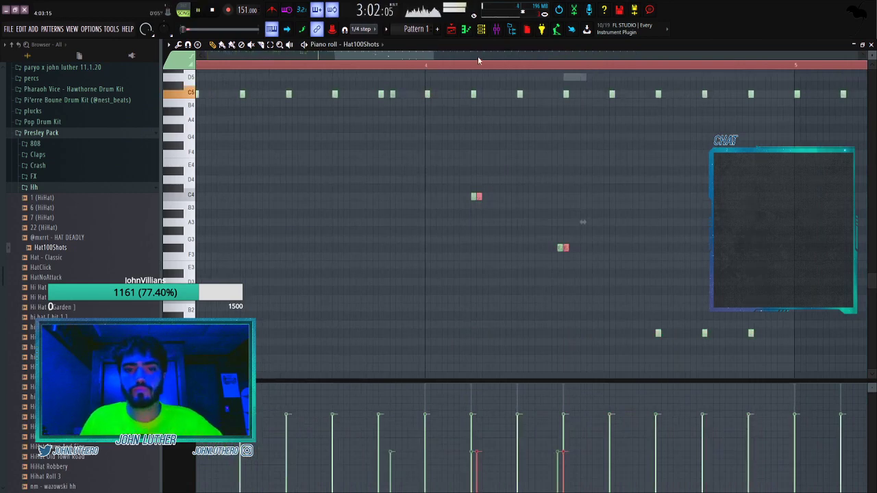
scroll(464, 70, down, 3)
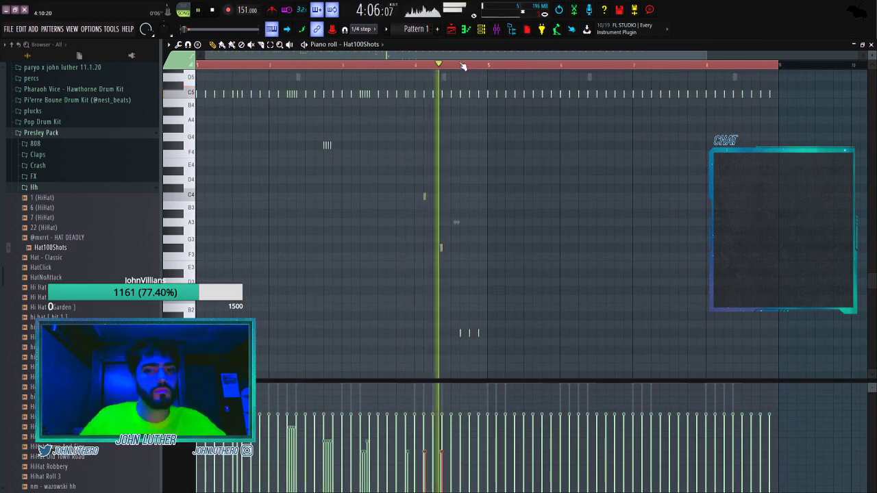
scroll(461, 66, down, 2)
Play the pattern from bar 5 and add an extra C5 hat at step 4 of that bar.
key(space)
drag(697, 122, 661, 119)
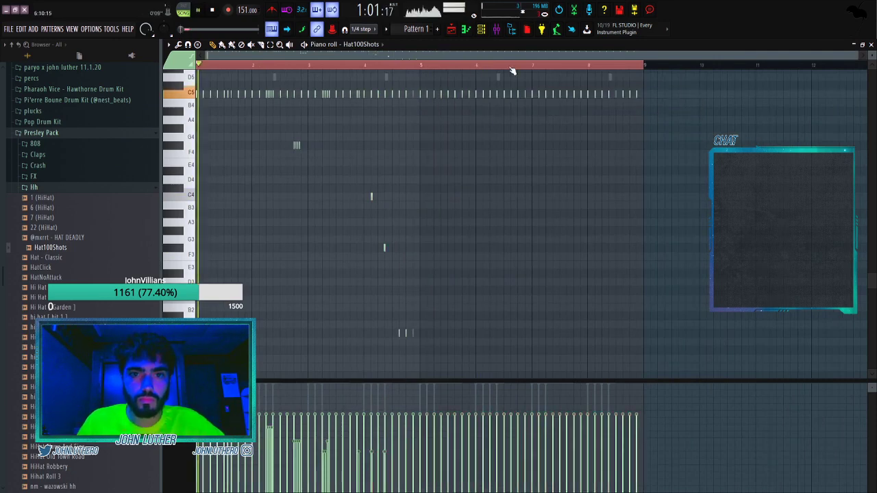
click(418, 66)
key(space)
scroll(445, 70, up, 4)
key(space)
key(space)
scroll(431, 106, up, 3)
click(403, 171)
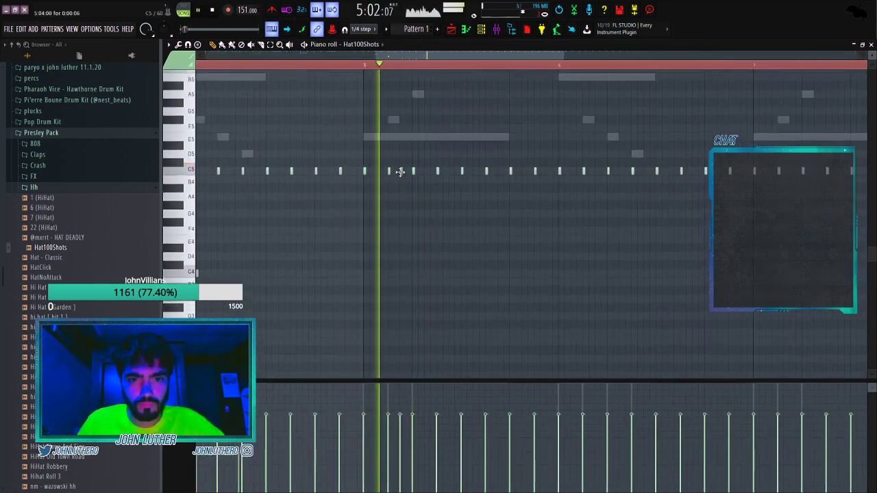
Add two low hats at steps 9 and 13 of bar 5 and lower them to E3.
click(462, 290)
click(510, 292)
key(space)
ctrl+drag(530, 297, 411, 275)
key(space)
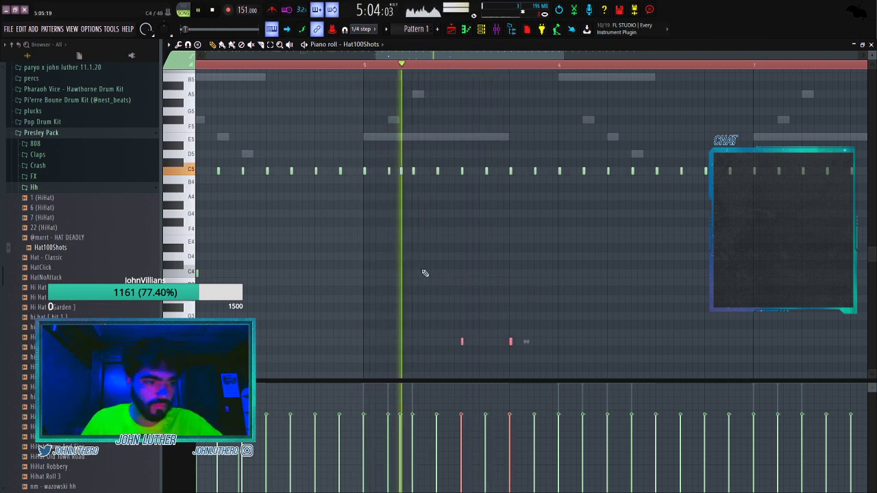
Turn the C5 hat at step 7 of bar 6 into a quick three-hit roll.
drag(470, 56, 494, 63)
click(555, 171)
click(562, 171)
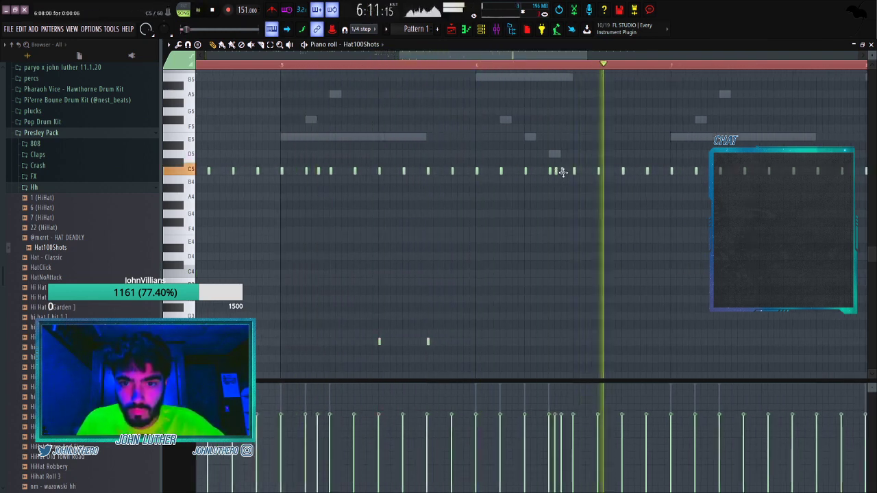
Draw an eight-hit hat roll from step 13 of bar 6, slope its velocities downward, and raise it to A#4.
click(623, 231)
drag(630, 233, 666, 232)
mouse_move(681, 223)
mouse_down()
mouse_move(687, 243)
mouse_move(619, 286)
mouse_up()
drag(636, 423, 679, 481)
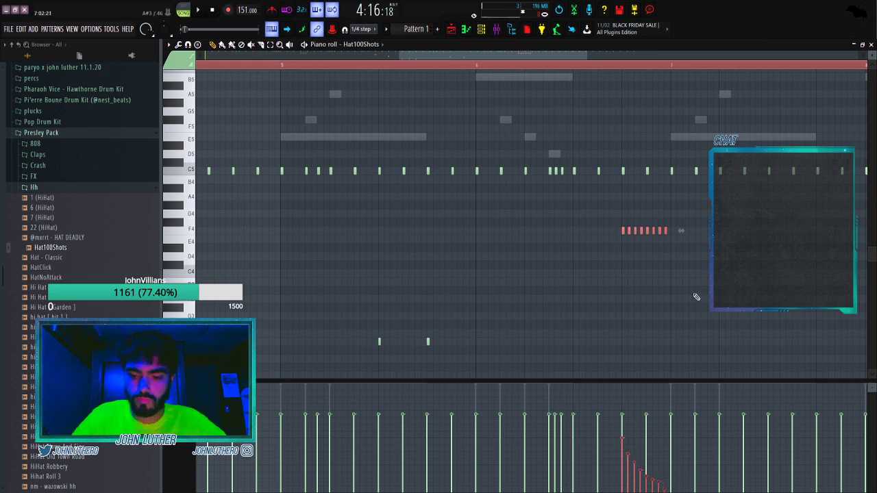
key(shift+Up)
key(shift+Up)
Play from bar 5, add an extra C5 hat right after step 5 of bar 7, and boost the A#4 roll's velocities.
key(space)
scroll(503, 67, down, 3)
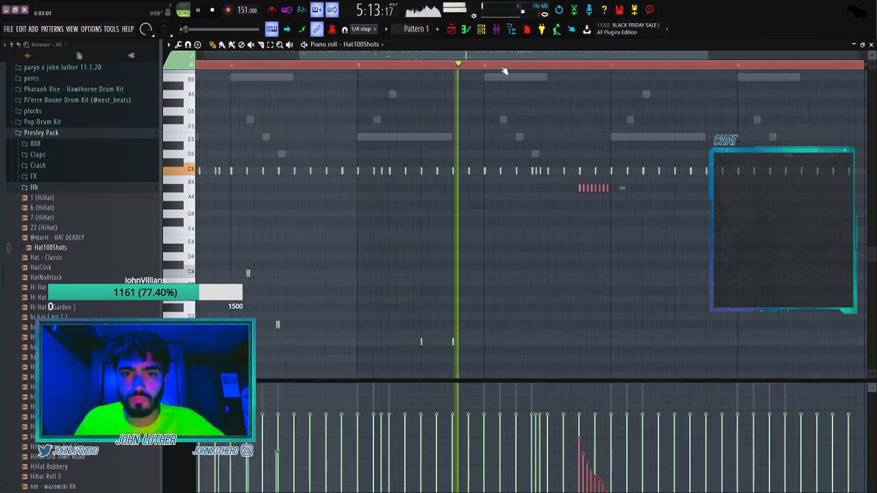
scroll(606, 74, up, 3)
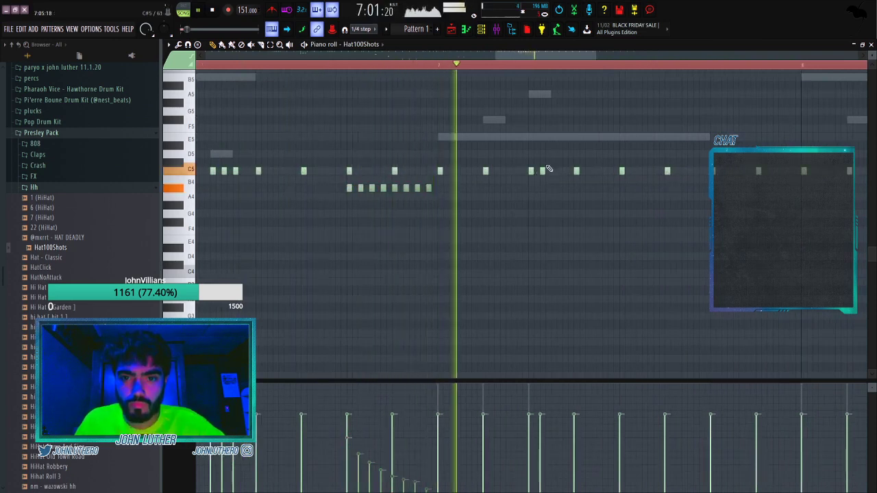
key(space)
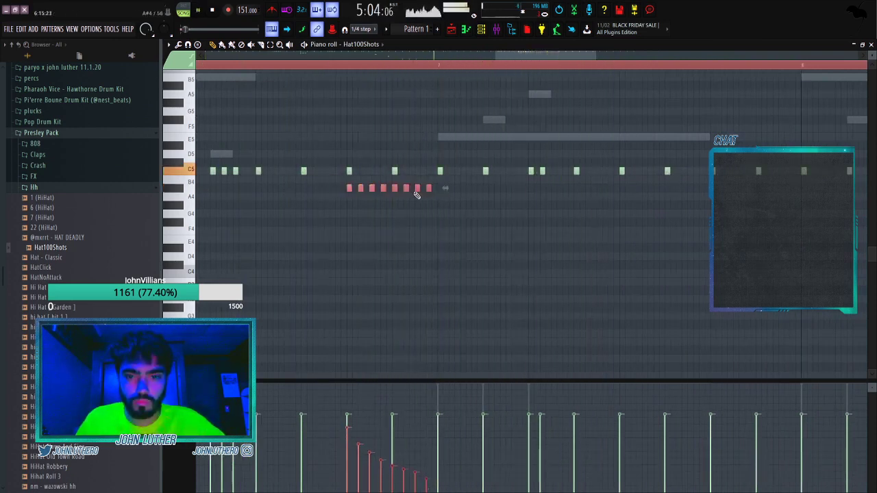
Turn the first C5 hat of bar 8 into a quick three-hit roll with slightly softer added hits.
drag(529, 56, 565, 56)
click(448, 171)
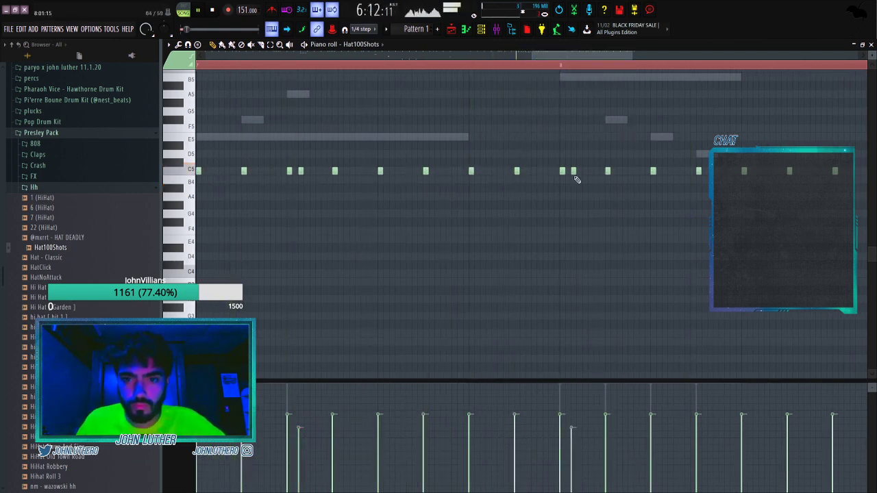
drag(577, 56, 606, 56)
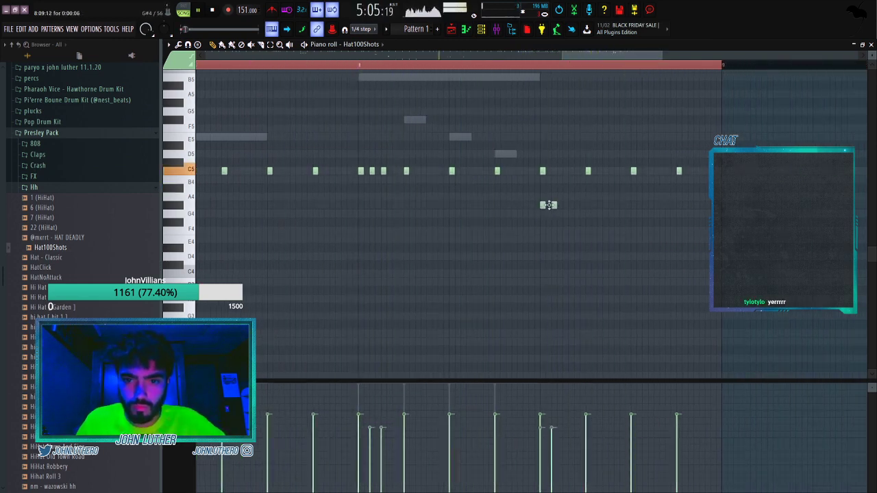
Complete softer three-hit rolls on G#4 at step 9 and on D4 at step 13 of bar 8.
drag(679, 267, 495, 192)
scroll(491, 69, down, 1)
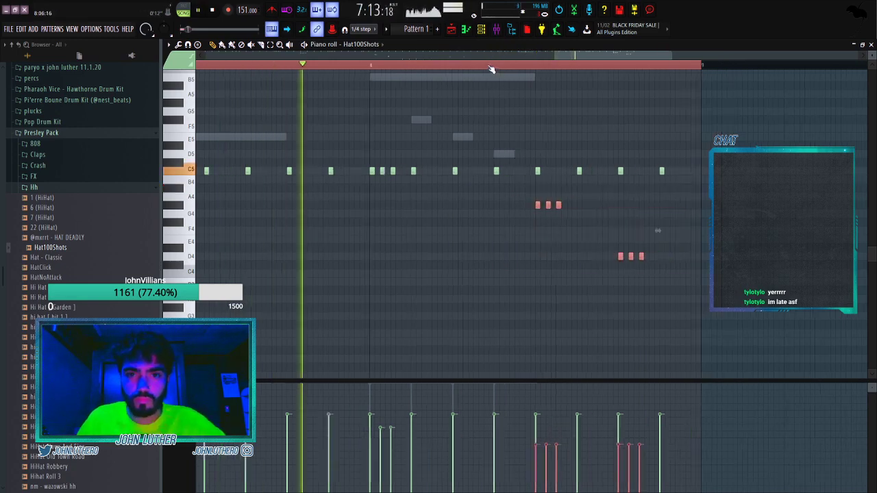
scroll(491, 68, down, 3)
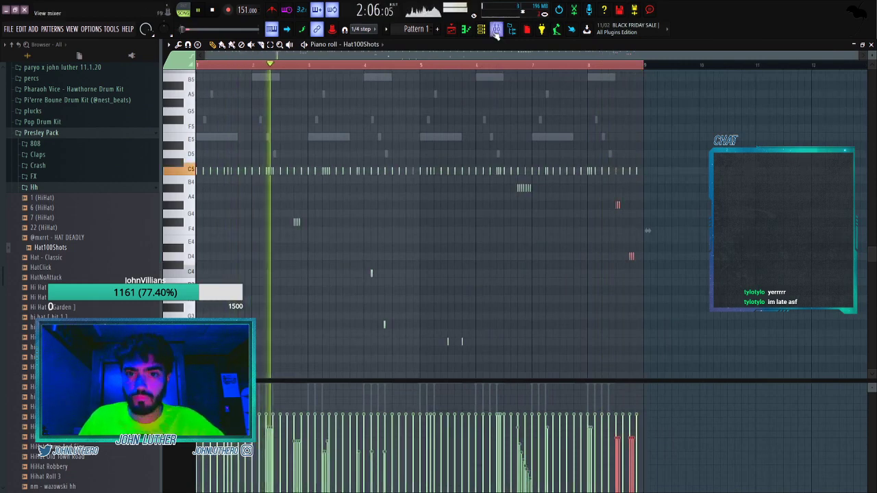
Mute the Wins n Loses track in the Playlist and bring up the Mixer.
key(F6)
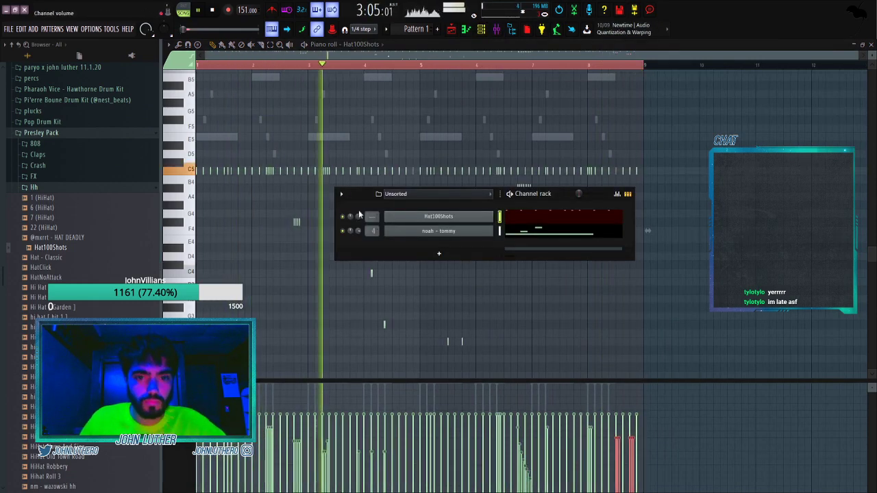
click(451, 30)
click(283, 166)
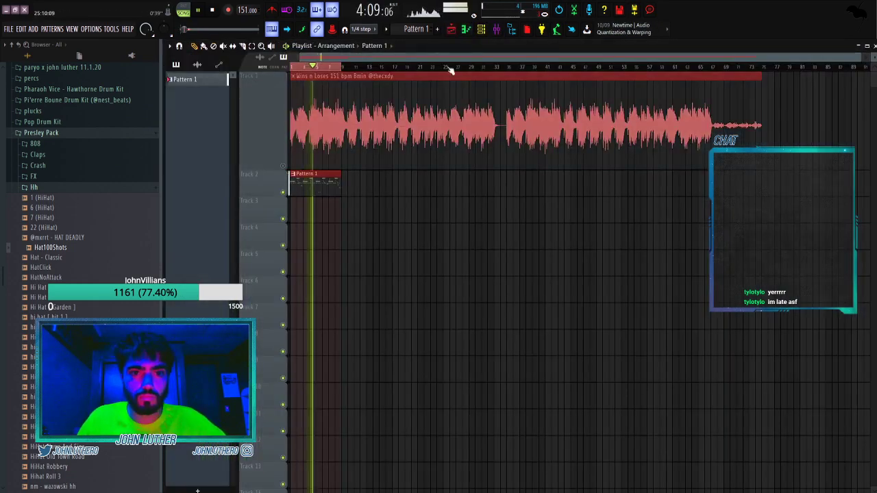
click(490, 29)
Add clap [ loud ] from the Presley Pack Claps folder to the Channel rack between Hat100Shots and noah - tommy.
click(35, 143)
key(F6)
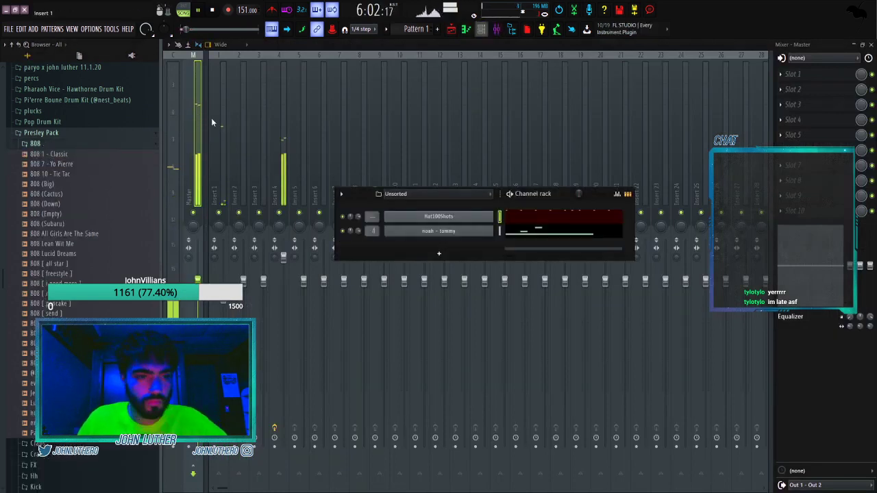
click(48, 144)
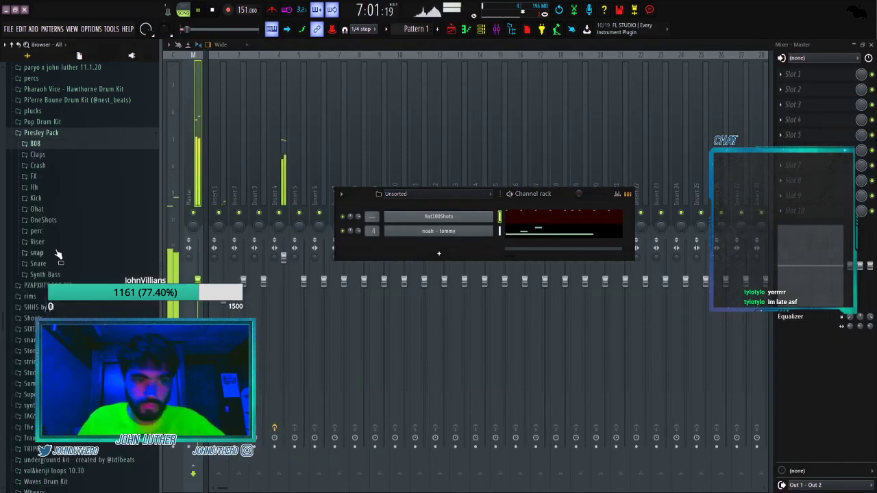
click(38, 155)
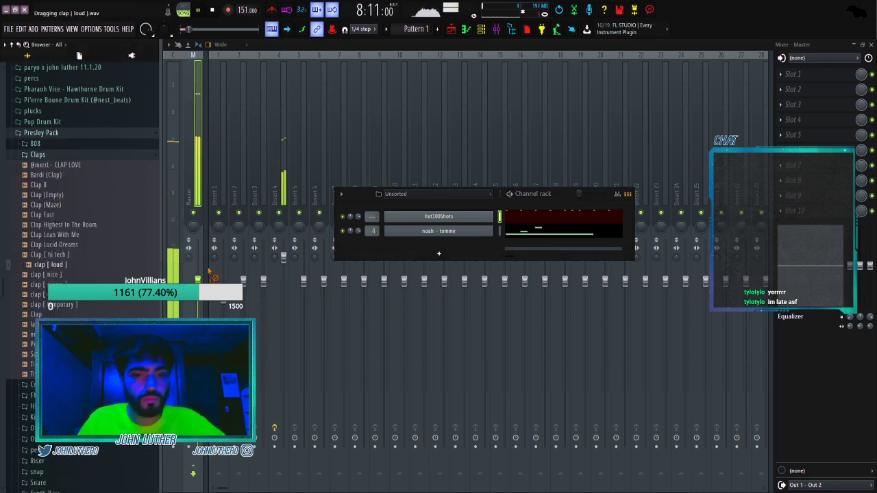
drag(413, 231, 424, 228)
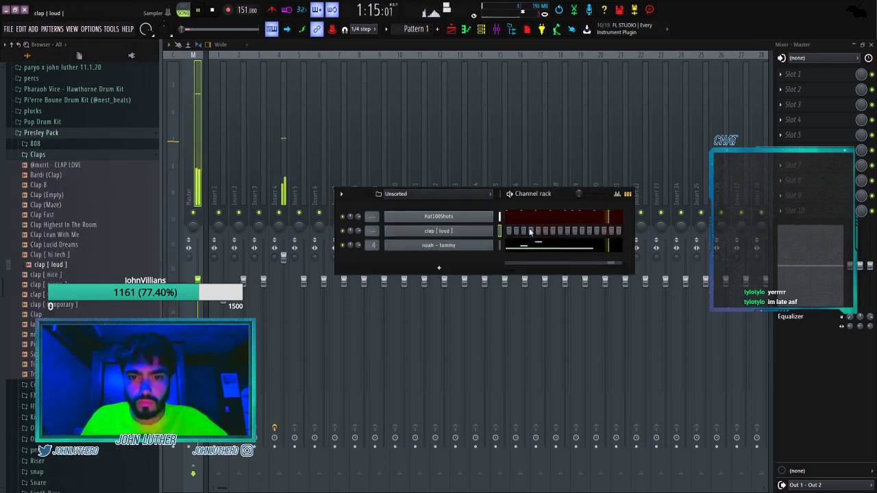
Open the clap channel's piano roll and switch it to the noah - tommy notes.
key(F7)
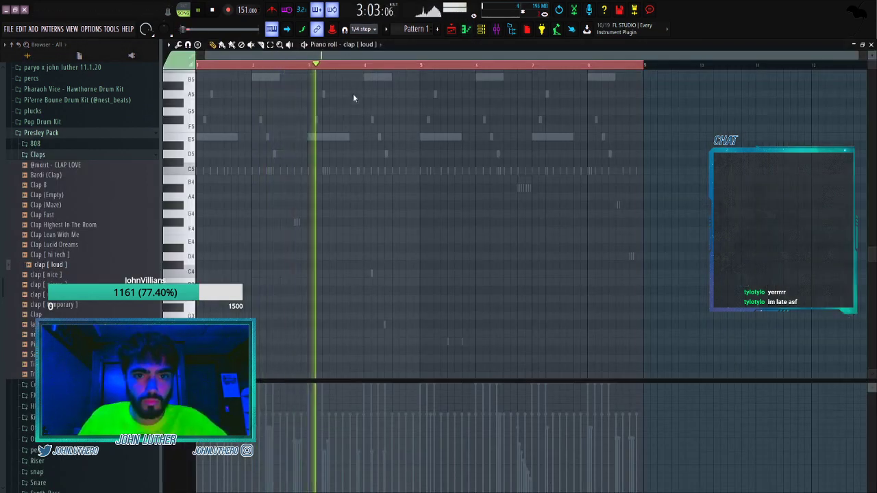
scroll(363, 29, up, 1)
key(space)
right_click(386, 155)
double_click(386, 154)
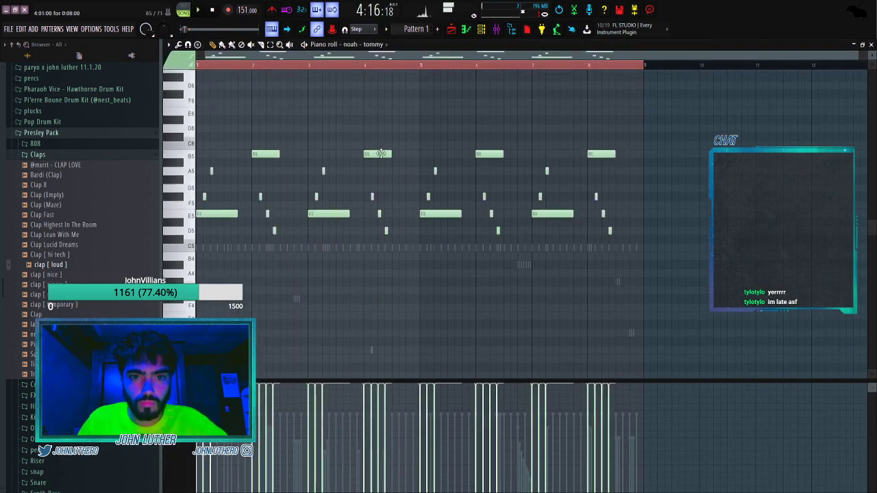
Play noah - tommy from bar 4 and add an eight-step E5 note at step 9 of that bar.
key(space)
scroll(402, 65, up, 2)
key(space)
click(324, 66)
key(space)
scroll(367, 66, up, 1)
key(space)
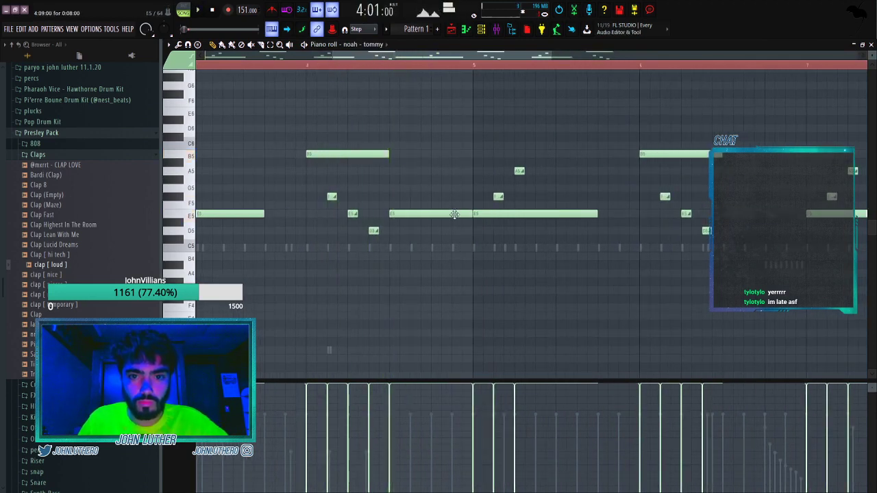
Shift the new E5 note to step 13 of bar 4, shorten it to three steps, and add a D5 slide at step 15.
drag(409, 214, 439, 213)
key(space)
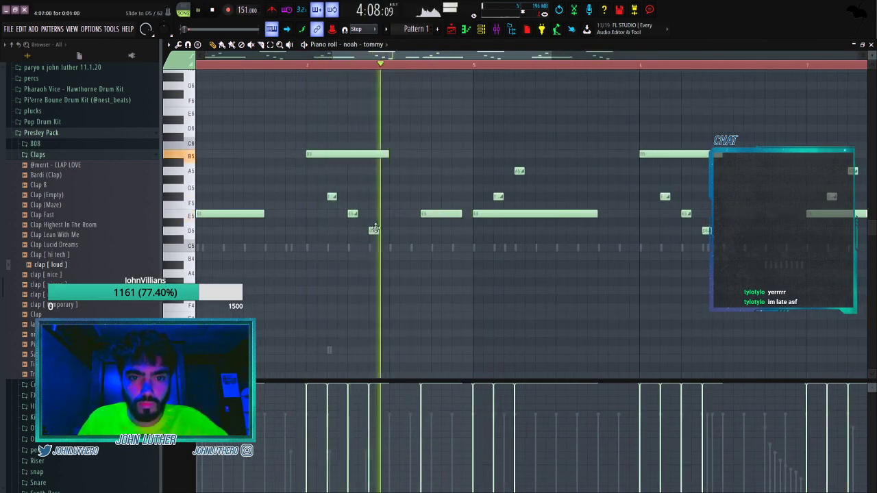
key(space)
click(432, 230)
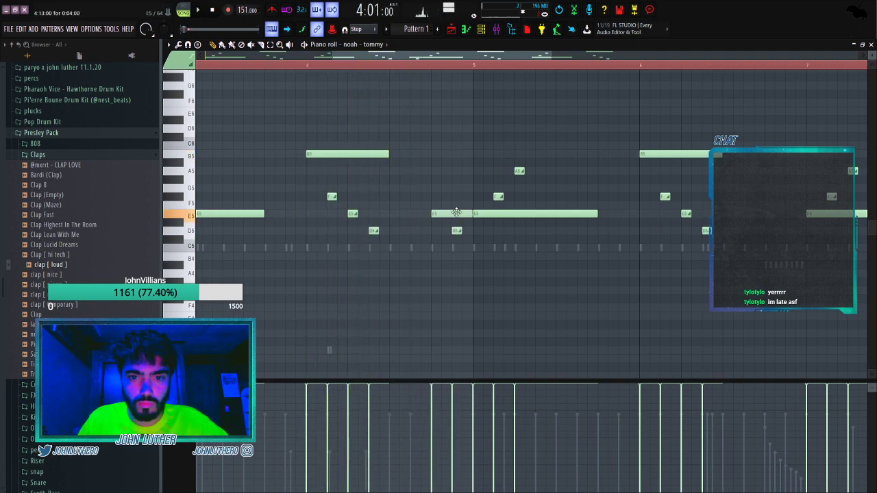
drag(470, 212, 462, 213)
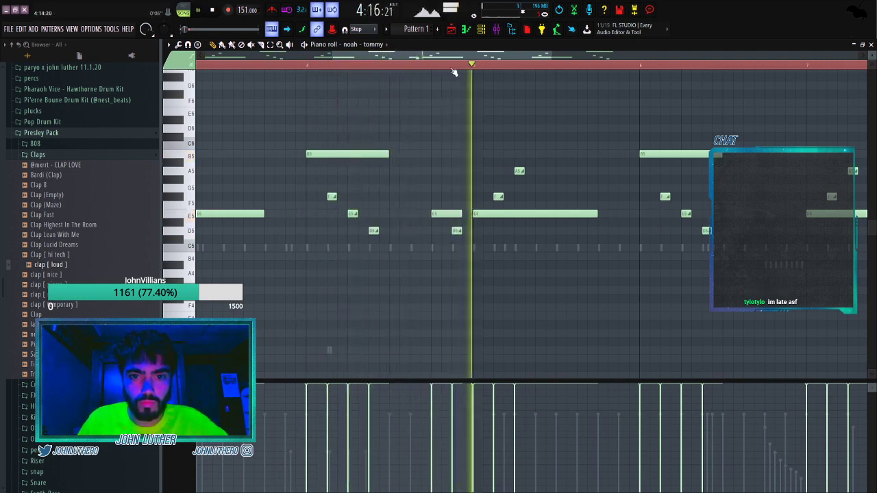
Play bar 4 again and copy its closing E5 note and D5 slide to the end of bar 8.
key(space)
key(space)
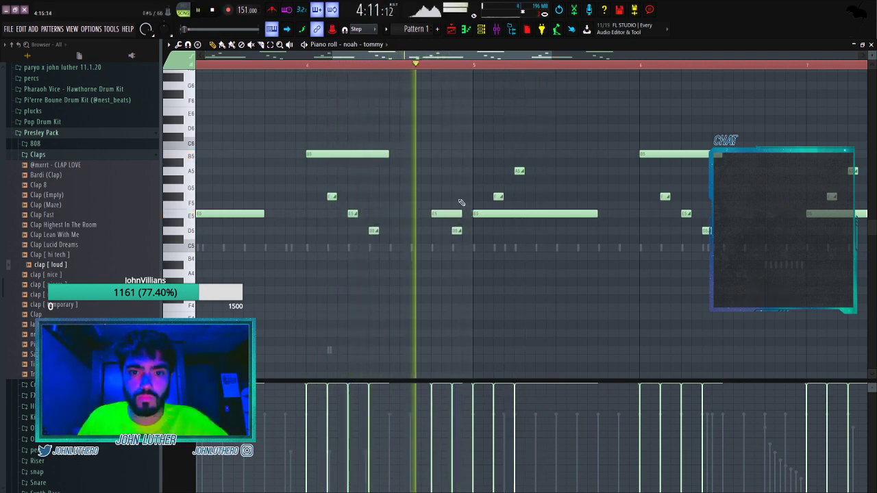
key(space)
key(space)
scroll(466, 69, down, 3)
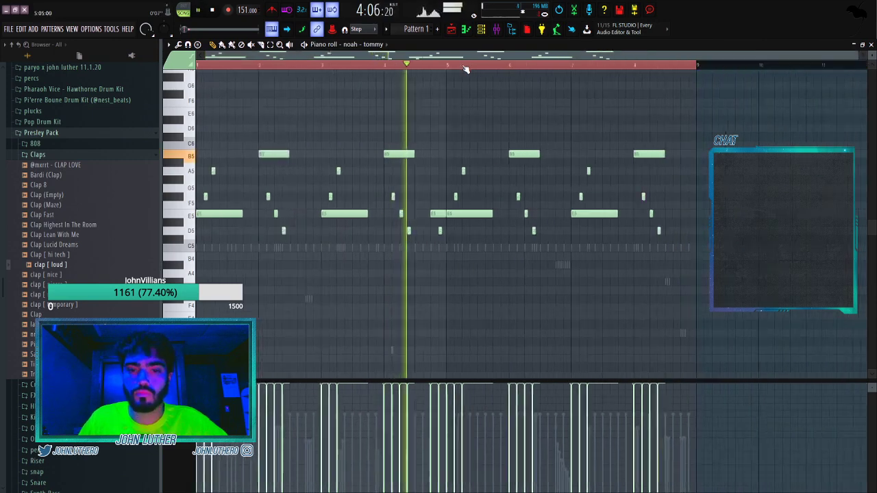
drag(418, 247, 658, 222)
Replace bar 6's F#5, E5 and D5 slides with C#6, B5 and A5 slides at steps 3, 5 and 7.
click(475, 68)
scroll(485, 68, up, 3)
click(453, 68)
key(space)
key(space)
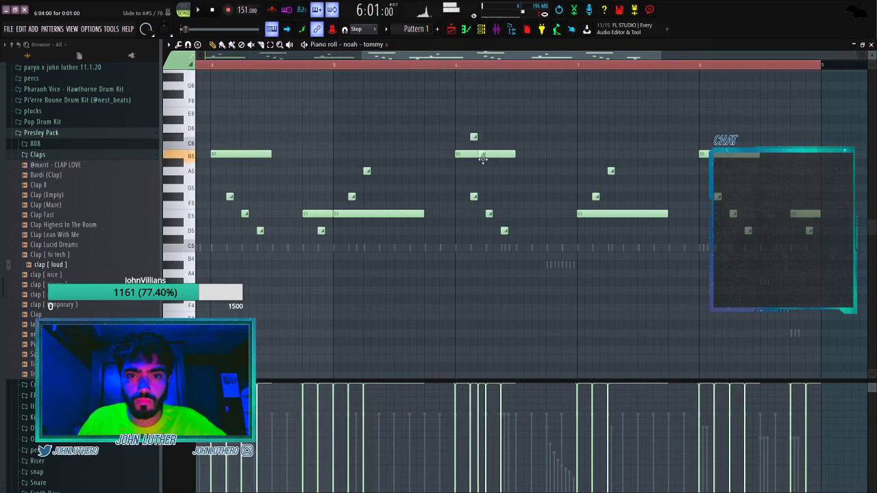
key(space)
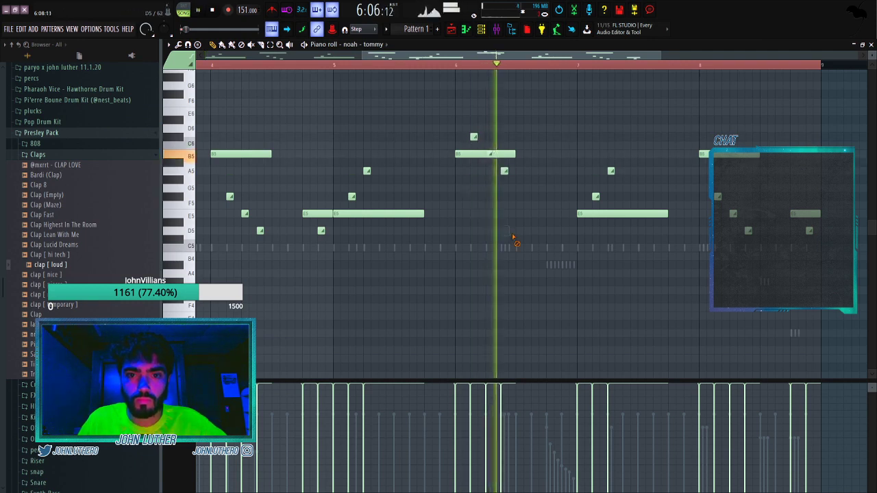
Add a four-step F#5 note at step 13 of bar 6 with a B4 slide at step 15.
key(space)
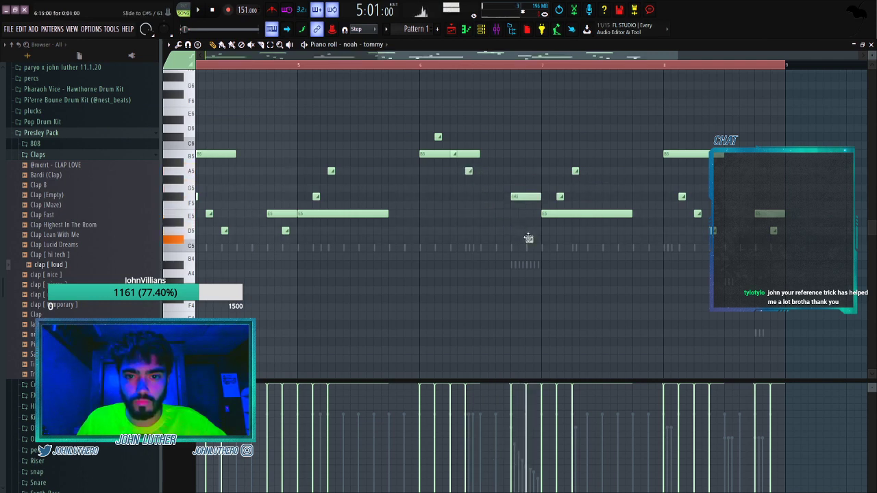
key(space)
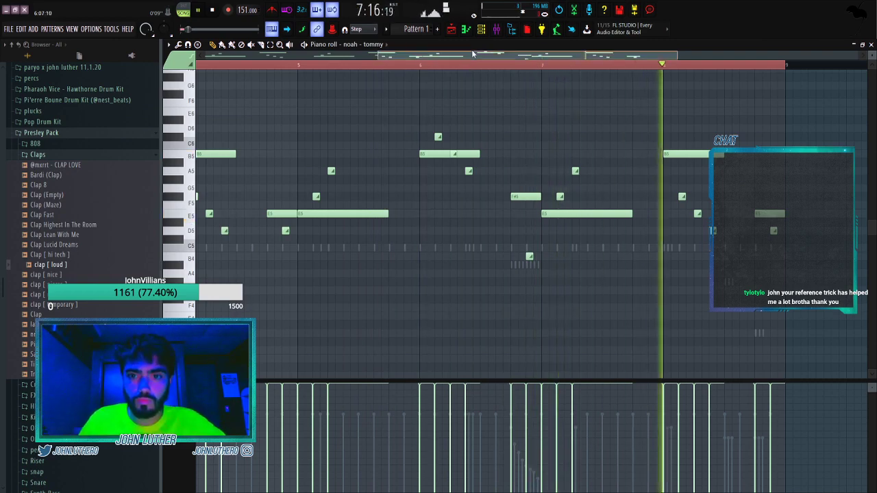
drag(471, 54, 482, 55)
key(space)
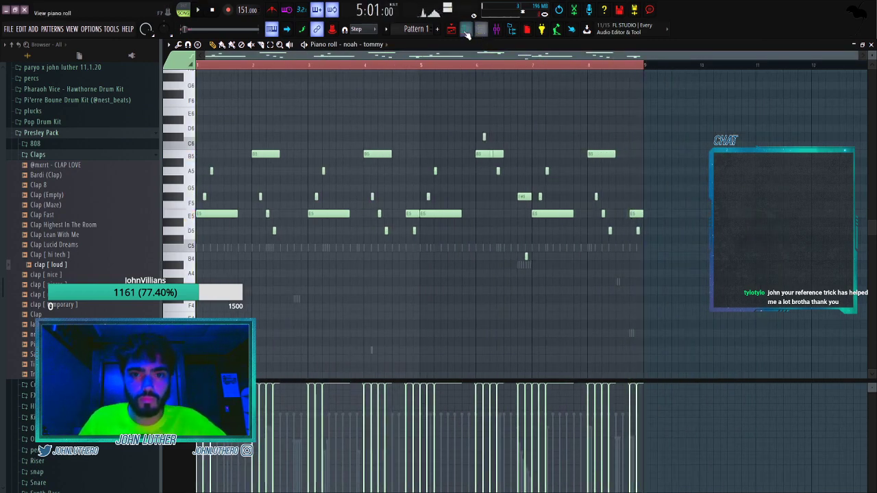
Play Pattern 1 against the Wins n Loses loop and review the noah - tommy notes during playback.
click(451, 29)
key(space)
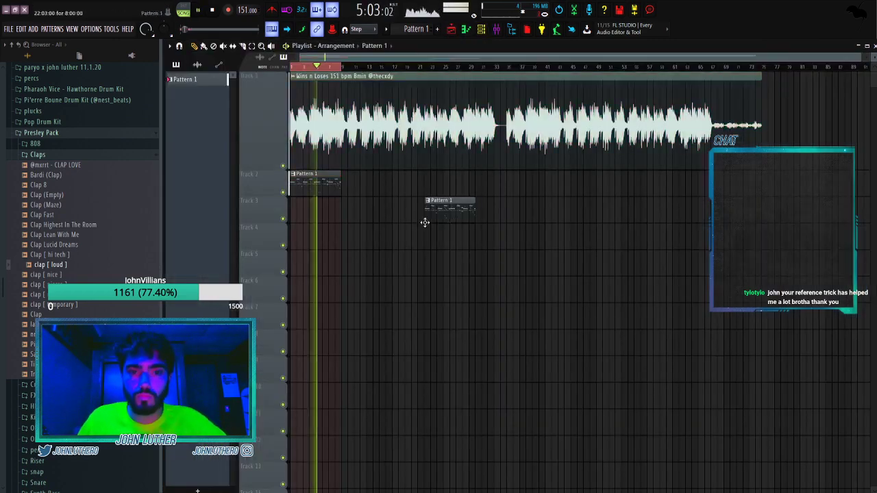
double_click(327, 191)
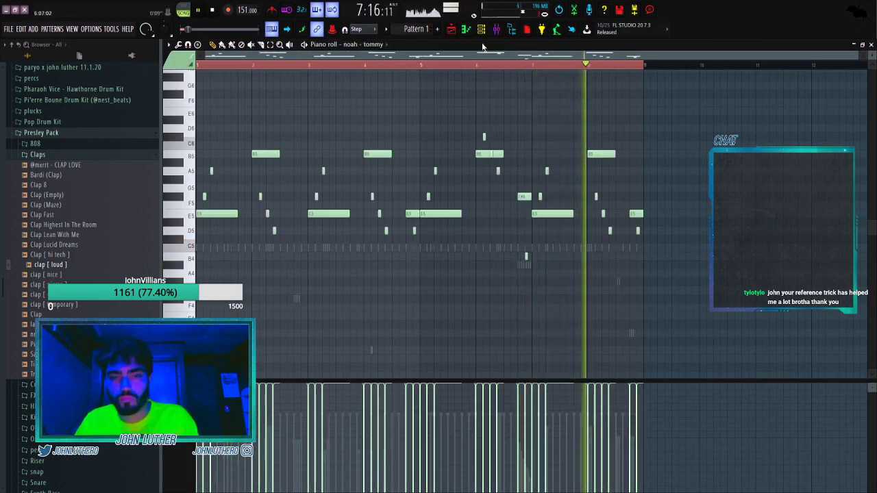
click(450, 29)
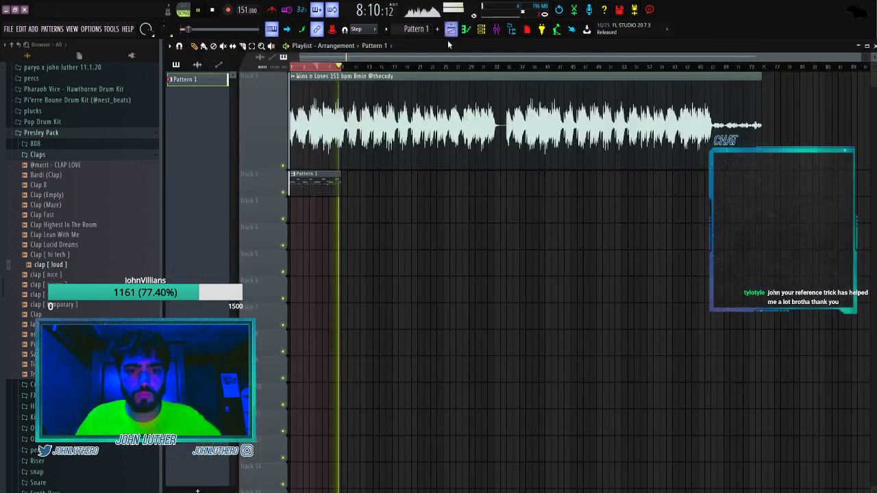
Open clap [ loud ] in the piano roll and place a C5 clap at step 9 of bar 1.
click(481, 29)
click(38, 154)
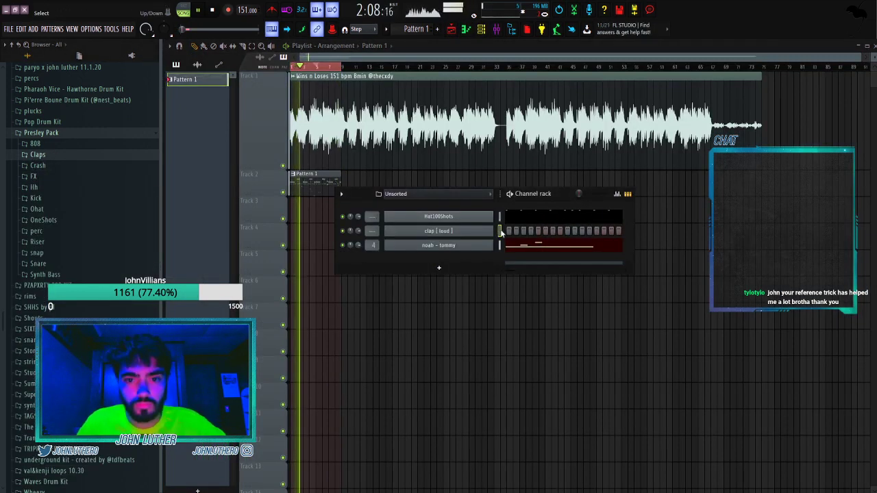
key(F7)
key(space)
key(space)
click(225, 247)
key(space)
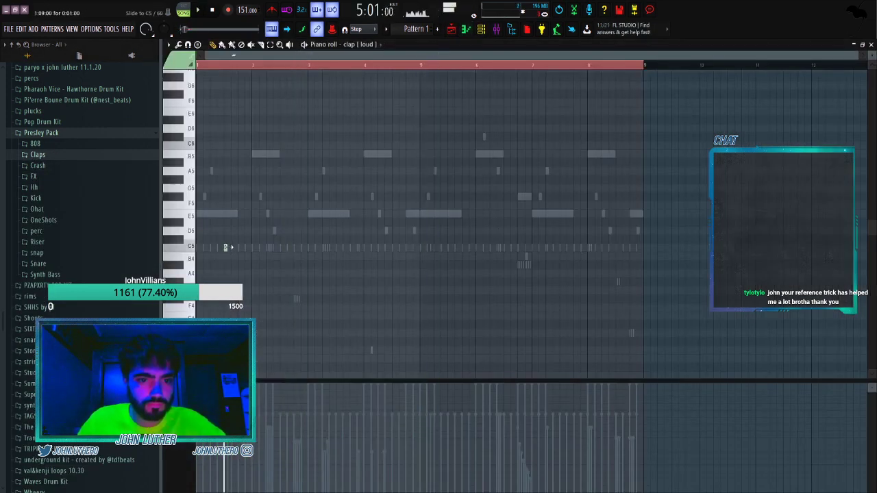
Make the bar 1 clap a regular two-step note and duplicate it to step 9 of bar 2.
key(space)
key(space)
click(219, 66)
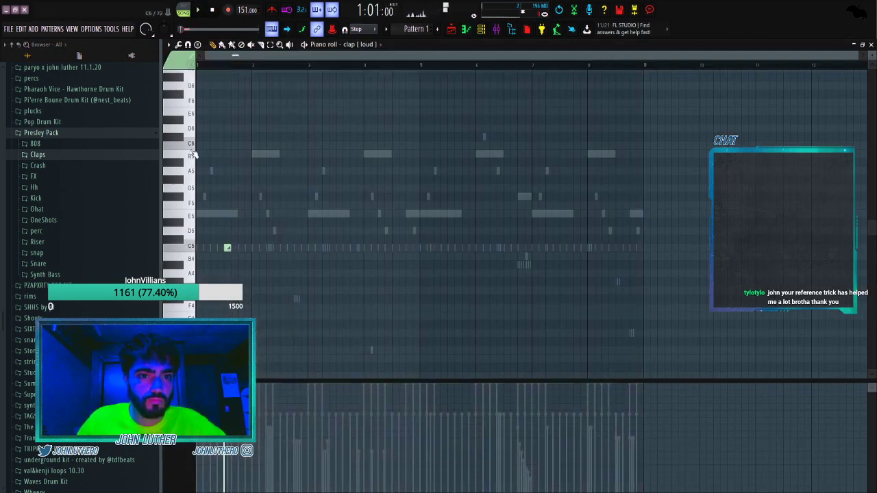
key(space)
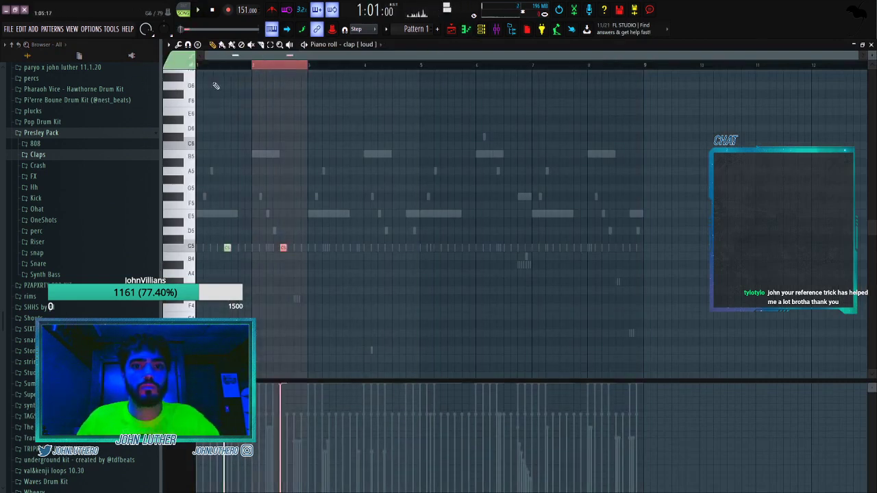
Listen to the claps during playback and open the clap [ loud ] channel settings for review.
click(481, 29)
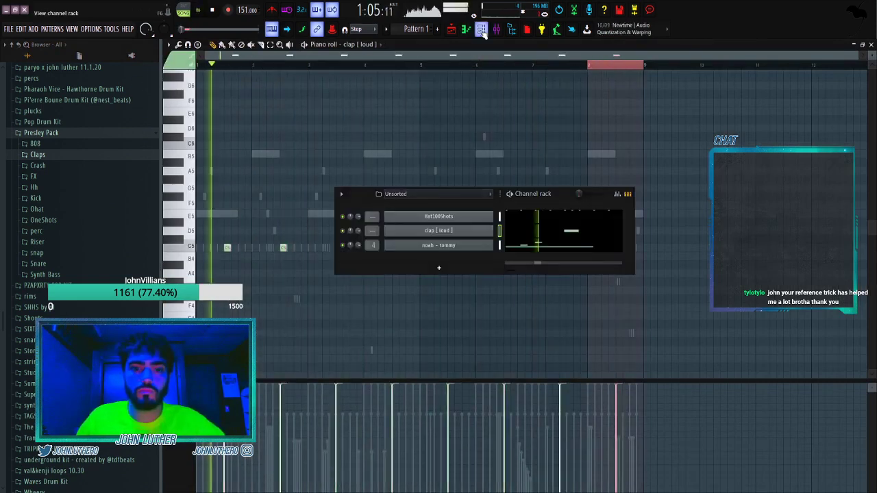
click(422, 230)
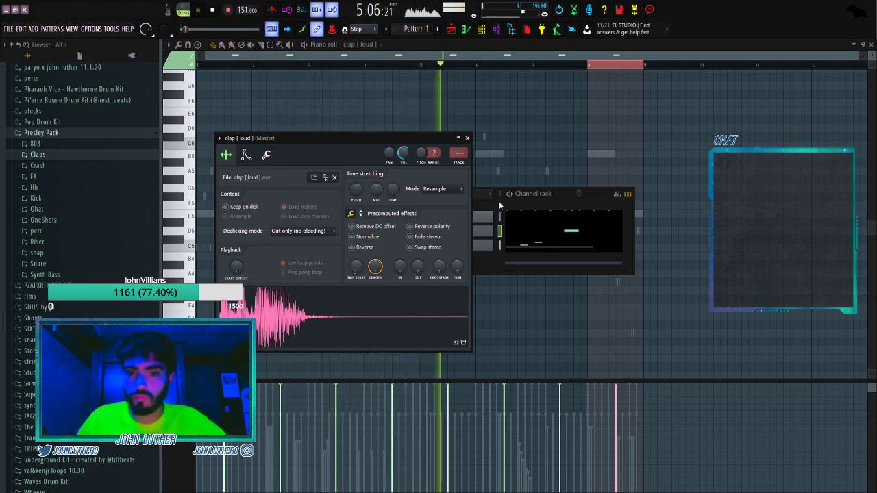
click(498, 204)
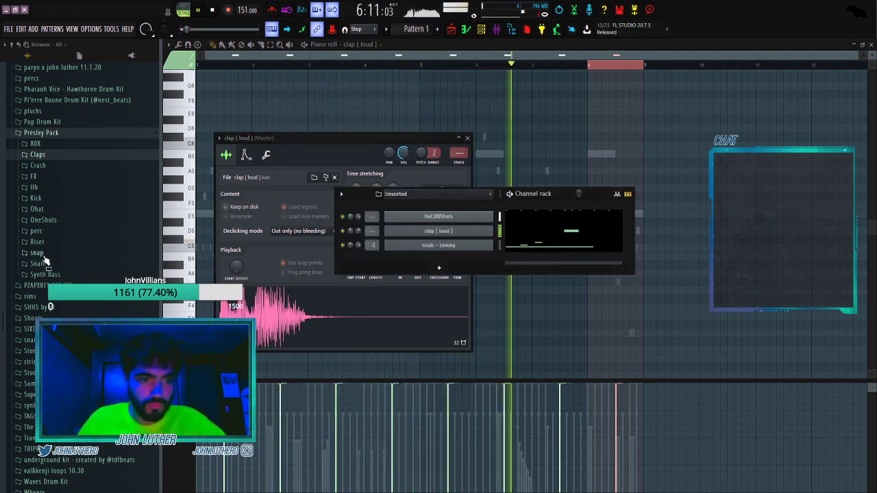
Add Snare [ flip ] and snare [ sick ] from the Presley Pack Snare folder as channels below clap [ loud ].
click(38, 263)
click(68, 394)
drag(68, 394, 431, 245)
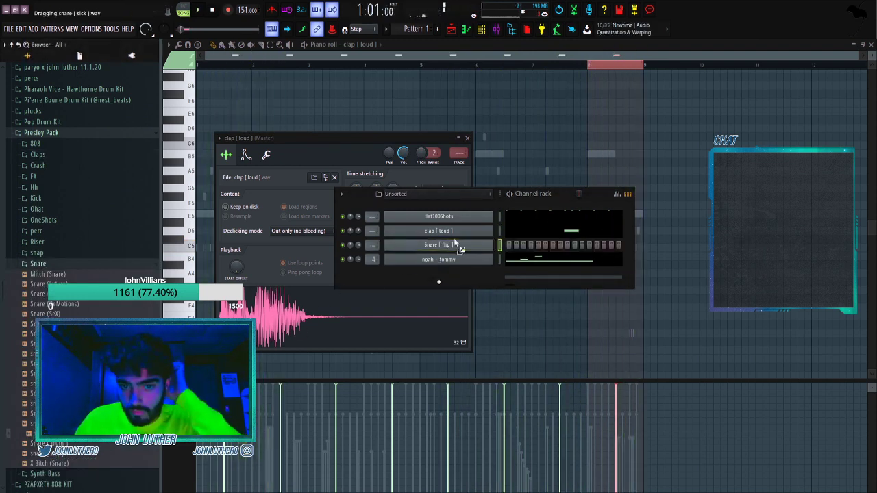
drag(454, 239, 460, 233)
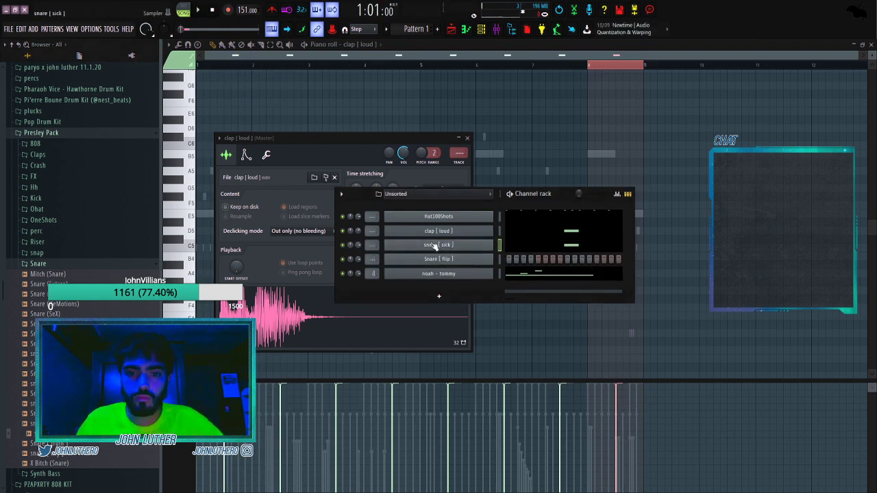
key(space)
Add 808 [ swim ] from the Presley Pack 808 folder as a channel and mute all the other channels.
click(34, 143)
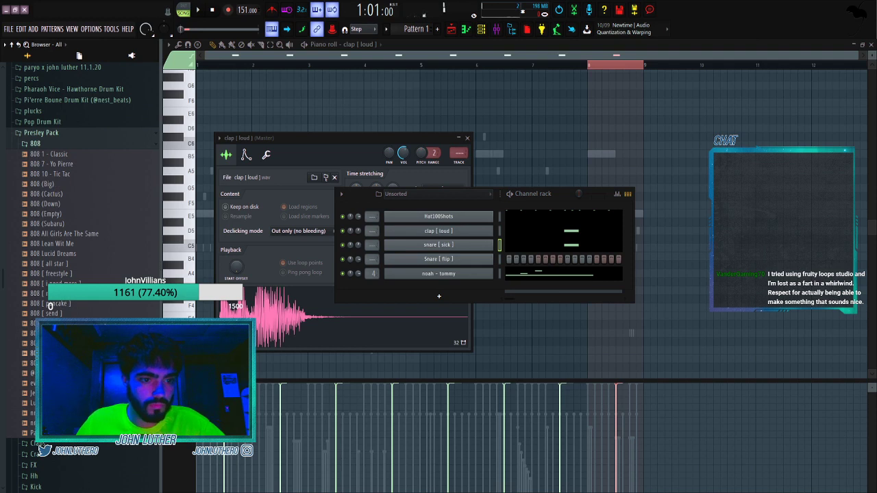
drag(462, 263, 461, 266)
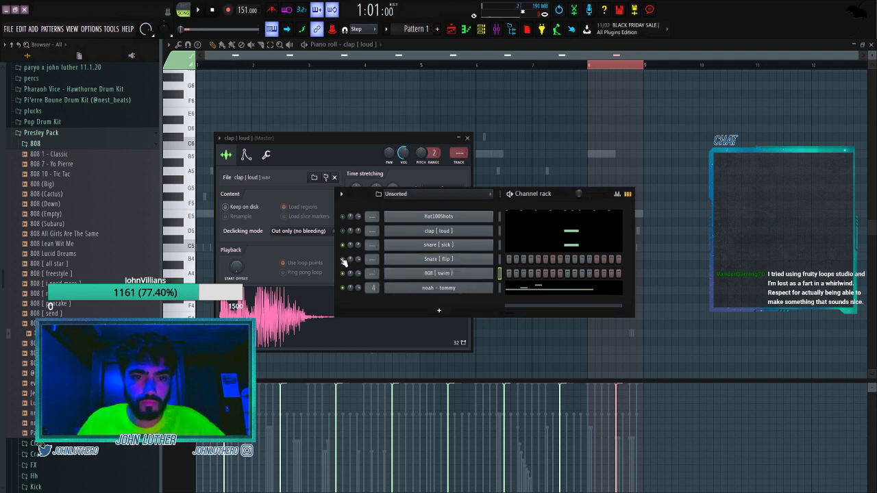
click(480, 275)
click(553, 212)
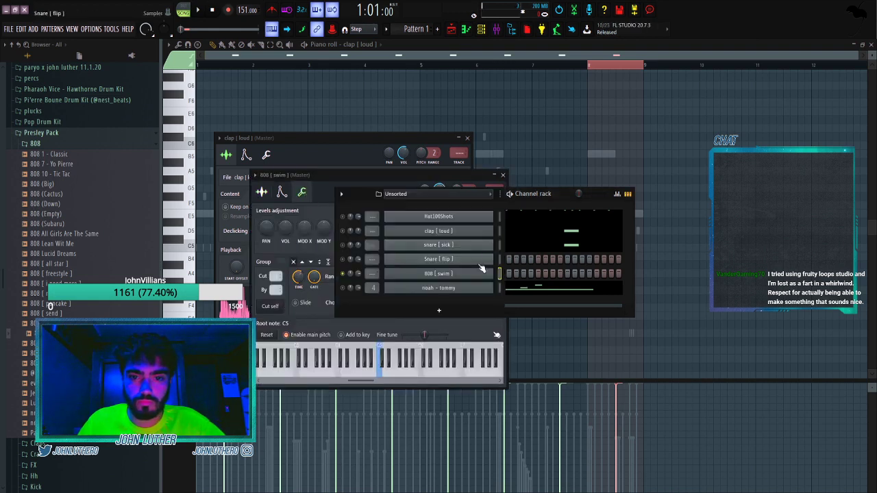
Place two-step B6 notes for 808 [ swim ] at step 1 of bar 1, step 5 of bar 2 and step 1 of bar 3.
key(F7)
scroll(473, 249, up, 2)
click(215, 65)
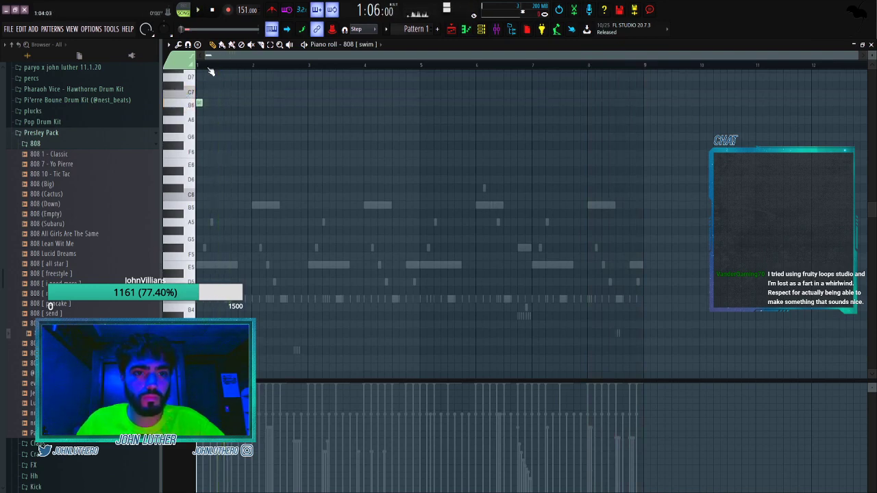
scroll(345, 108, up, 3)
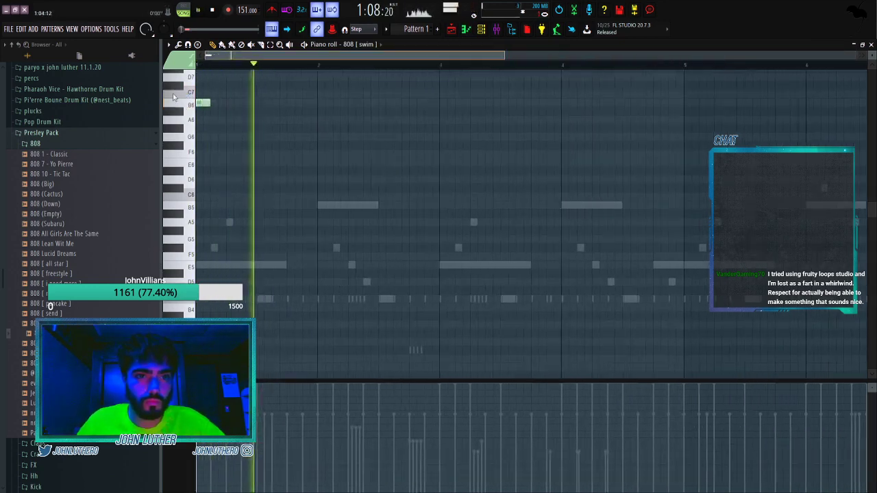
click(350, 103)
click(444, 103)
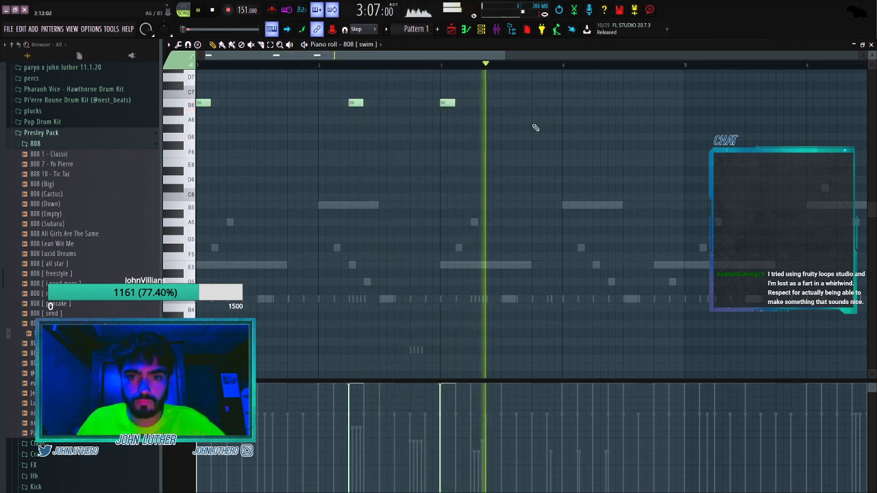
Add two-step 808 [ swim ] notes: C#7 at step 5 and D7 at step 11 of bar 4, and G6 at the start of bar 5.
key(space)
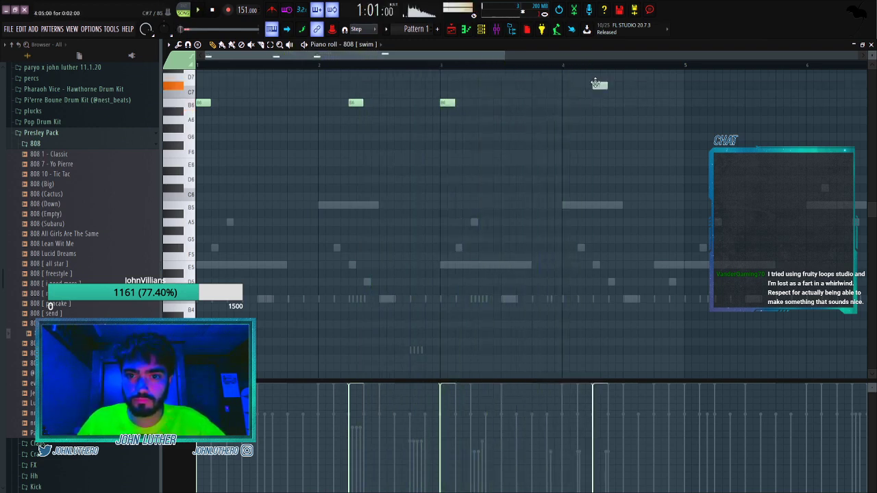
scroll(617, 96, up, 2)
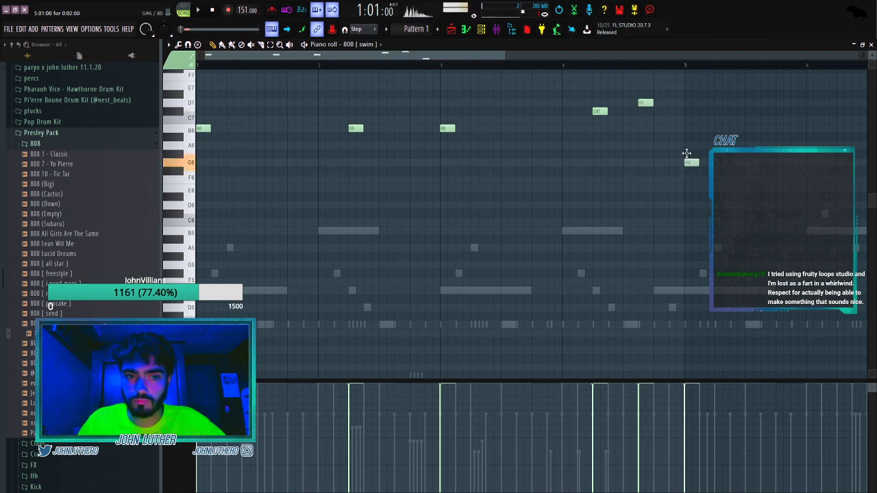
scroll(686, 67, down, 2)
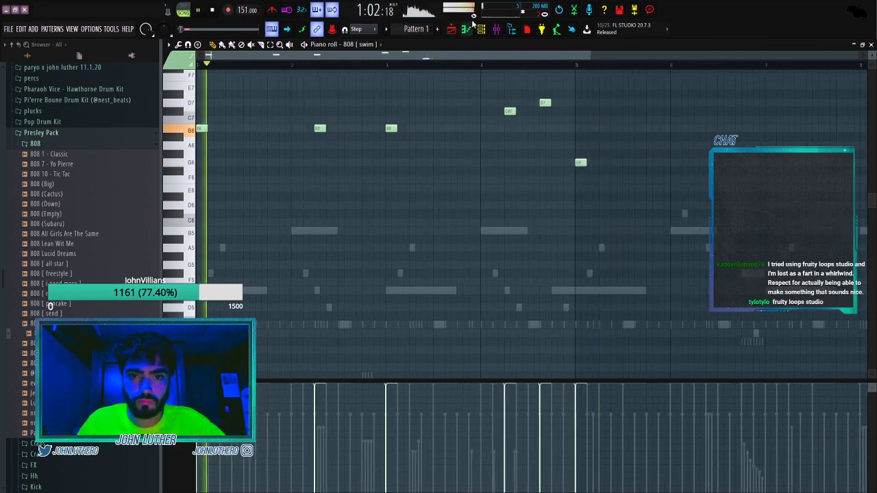
Tune the 808 [ swim ] channel pitch by ear to about -42 cents while playing its part.
click(481, 29)
click(446, 275)
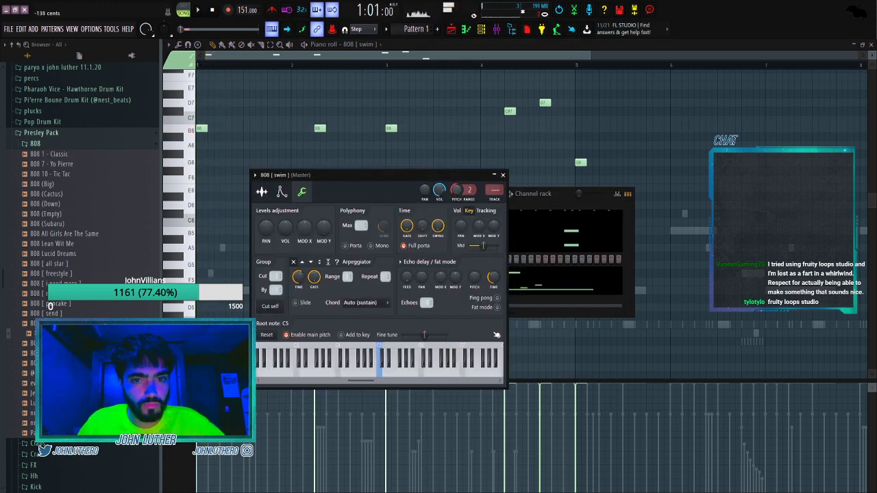
key(space)
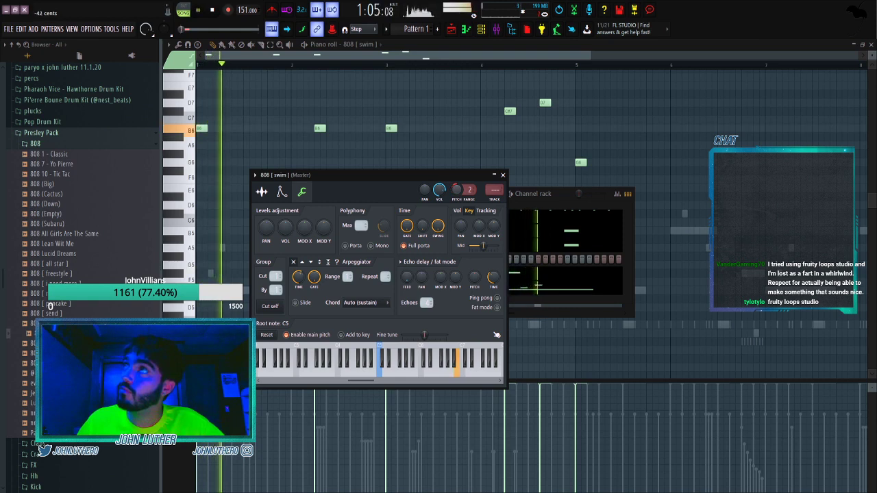
key(space)
key(space)
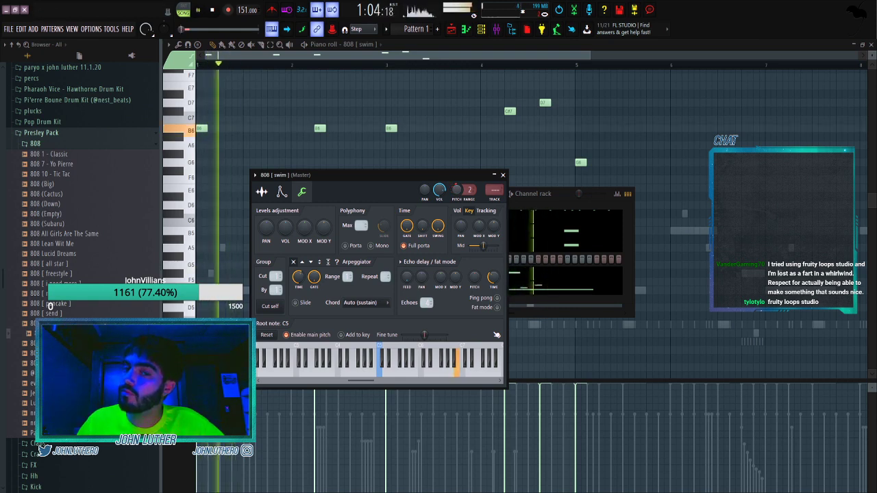
Transpose all the 808 [ swim ] notes down two octaves.
click(364, 57)
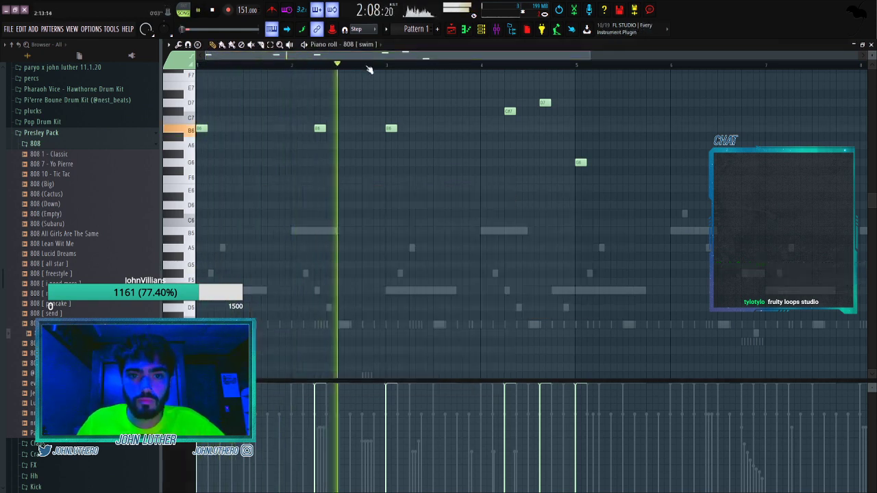
key(ctrl+Down)
key(ctrl+Down)
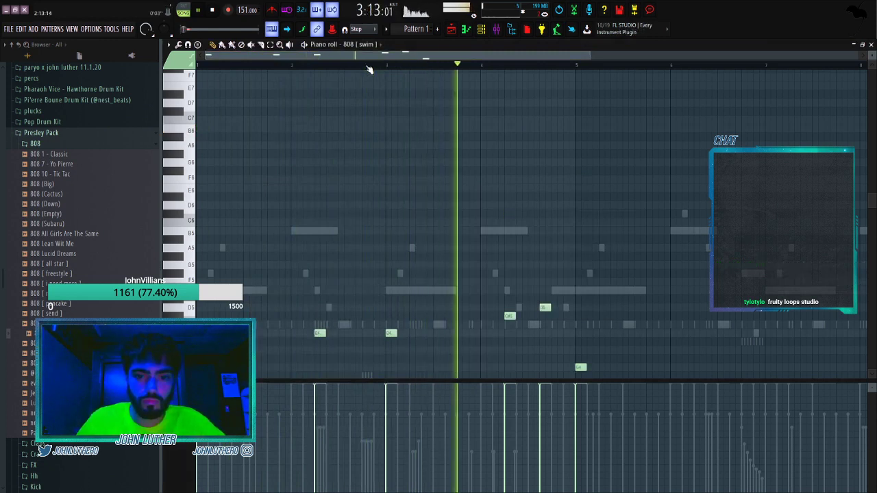
Raise the bar 5 808 note an octave to G5 and add G5 notes at step 5 of bar 6 and step 1 of bar 7.
click(581, 367)
key(ctrl+Up)
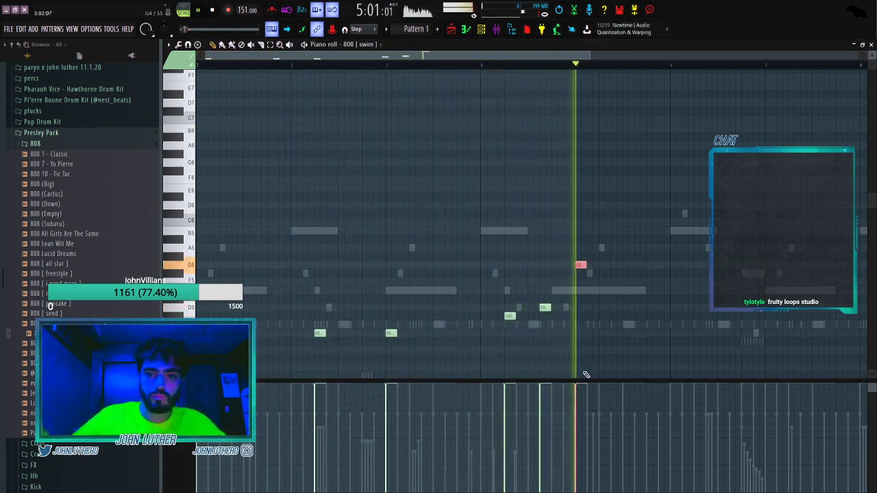
click(696, 267)
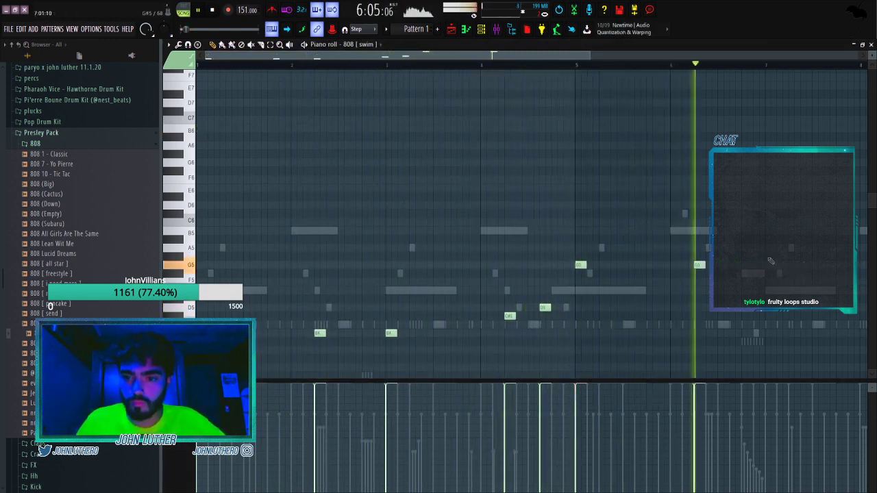
scroll(605, 62, down, 1)
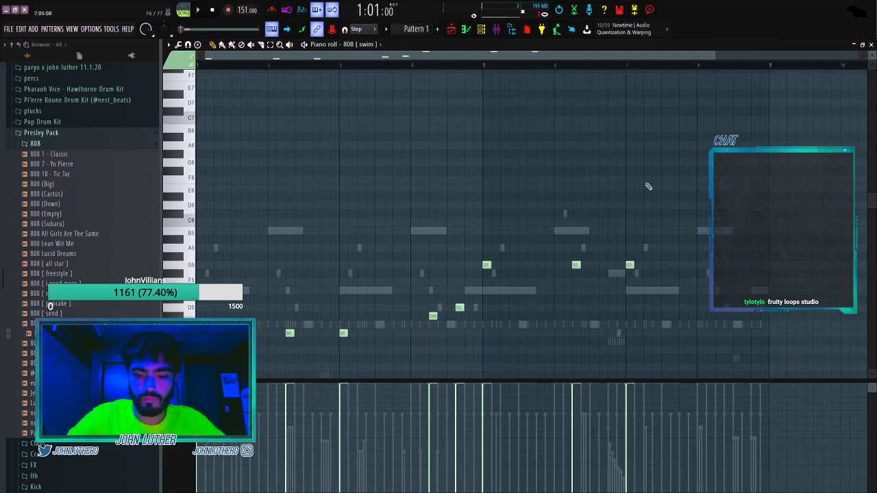
Raise the Wins n Loses clip's time-stretching pitch in Resample mode and play the arrangement.
drag(652, 232, 482, 215)
click(452, 31)
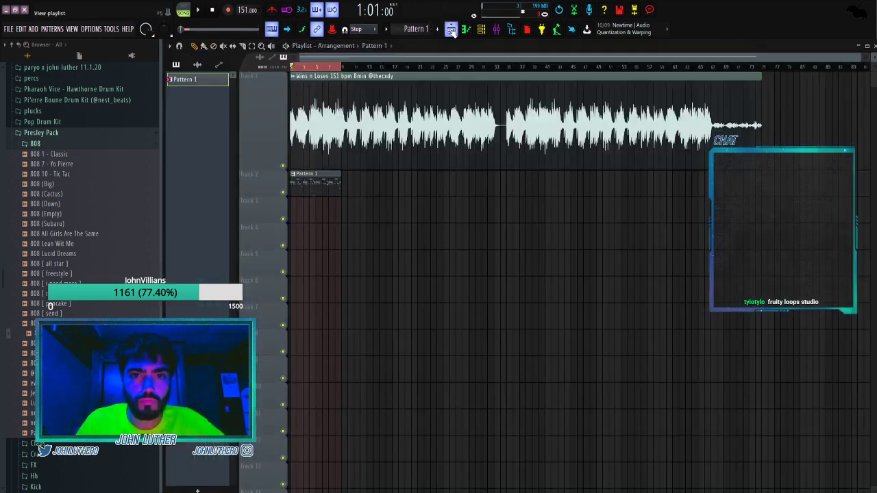
double_click(335, 109)
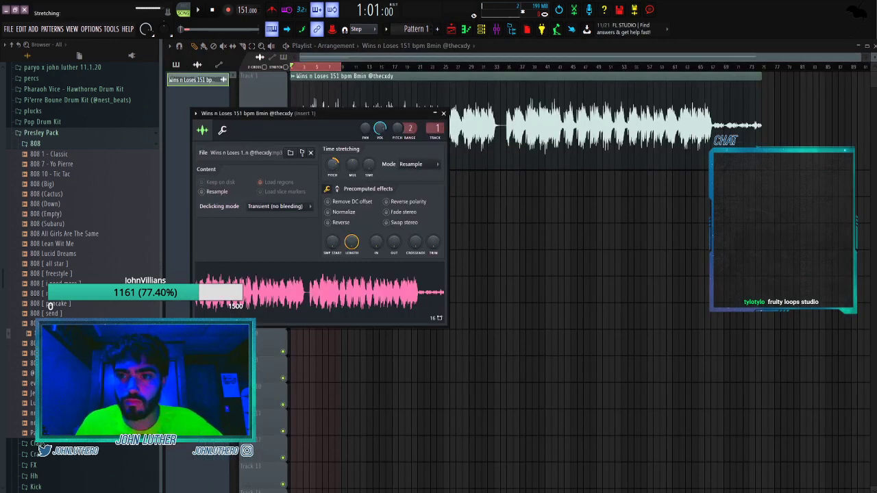
key(space)
click(444, 113)
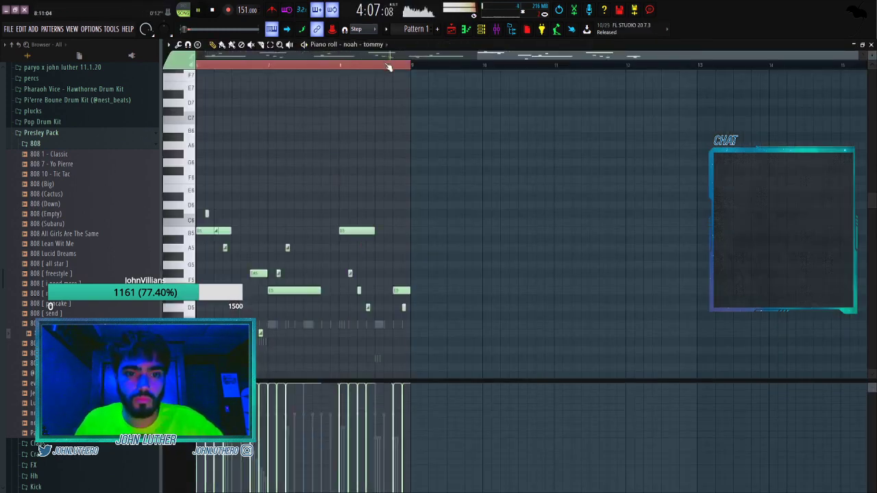
Transpose all the noah - tommy notes up five semitones.
scroll(388, 66, down, 3)
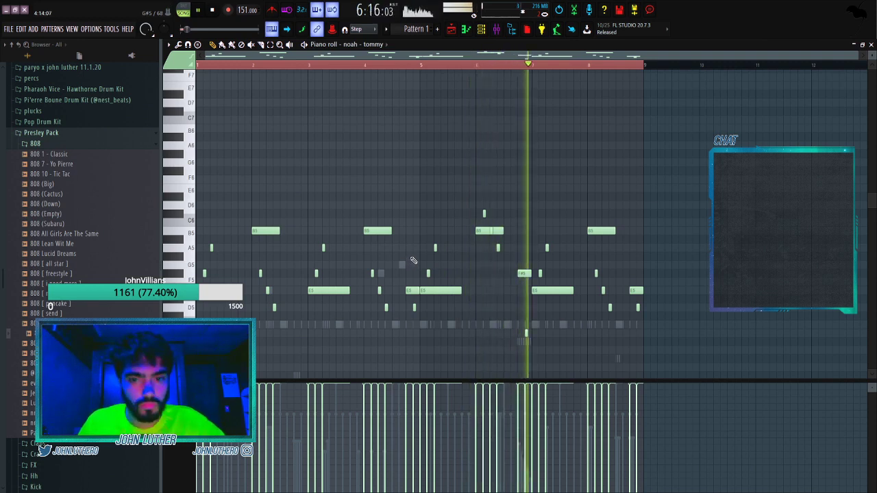
key(Up)
key(Up)
key(Up)
key(Up)
key(Up)
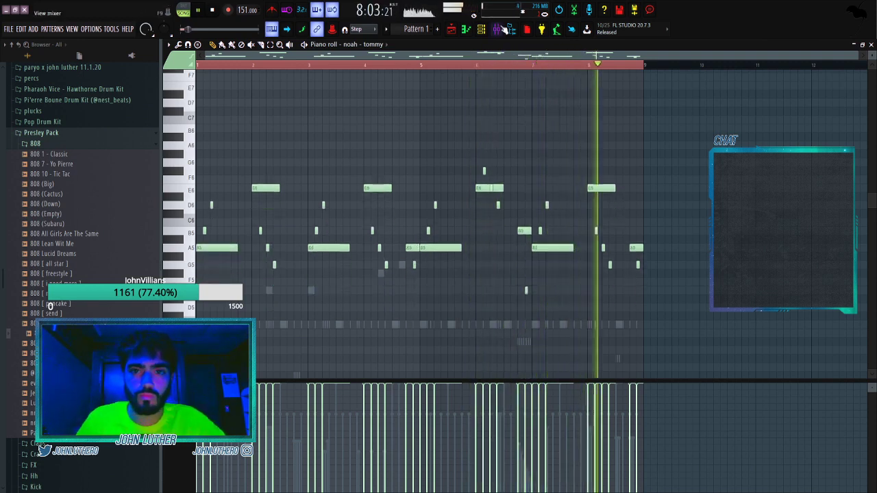
Unmute the noah - tommy channel and move its notes down an octave.
click(481, 29)
click(342, 288)
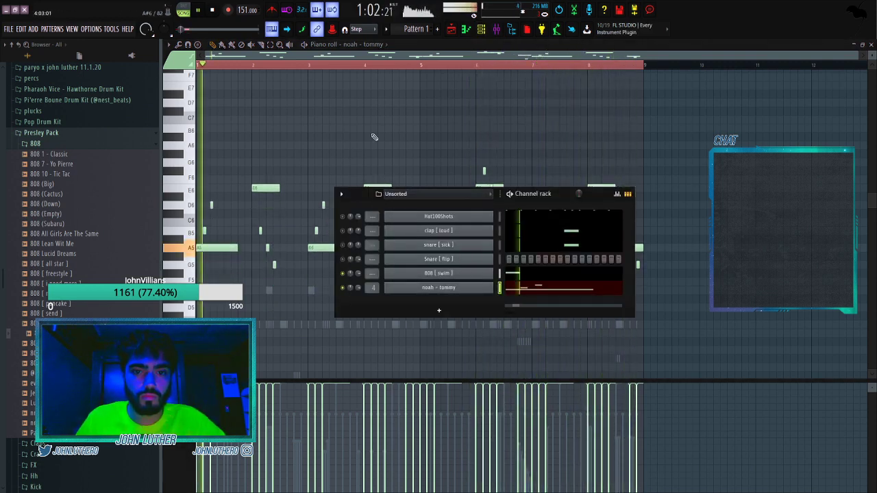
click(391, 58)
key(ctrl+Down)
scroll(497, 97, down, 3)
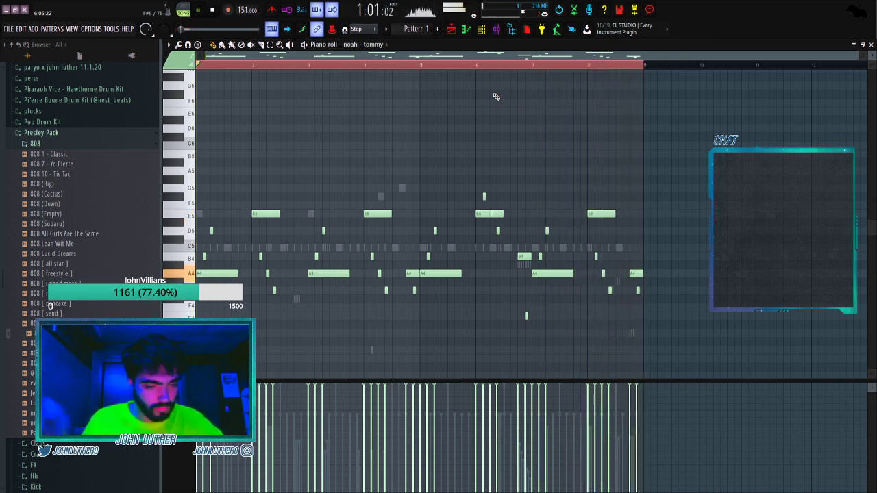
Shift the noah - tommy notes up an octave and down three semitones, and open the 808 [ swim ] notes.
key(space)
key(ctrl+Up)
key(shift+Down)
key(shift+Down)
key(shift+Down)
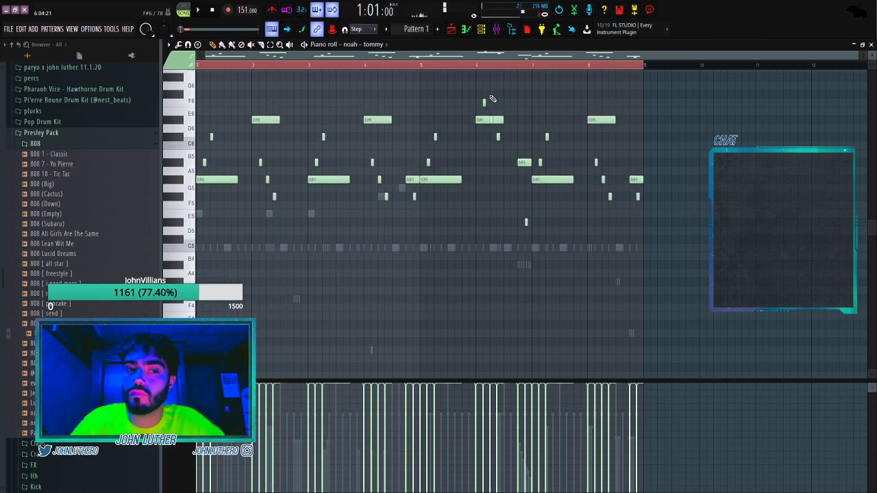
right_click(402, 188)
right_click(403, 187)
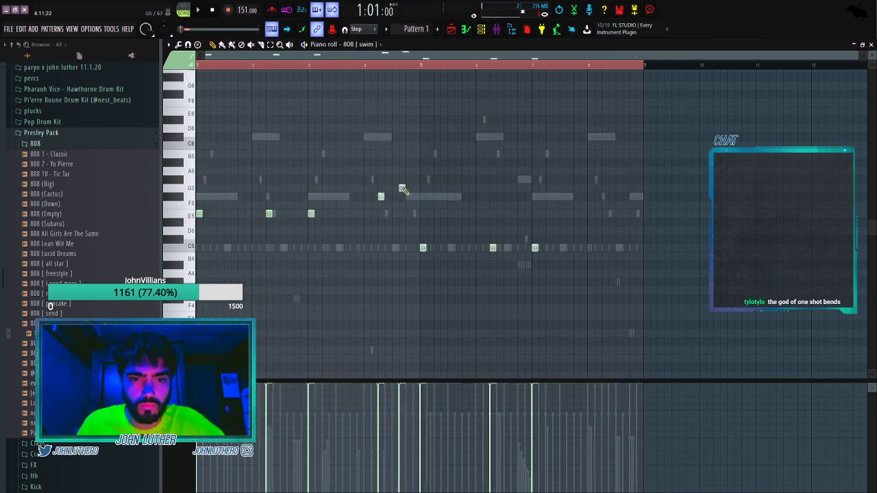
Set the Wins n Loses clip's time-stretching mode to Auto and readjust its pitch.
key(F5)
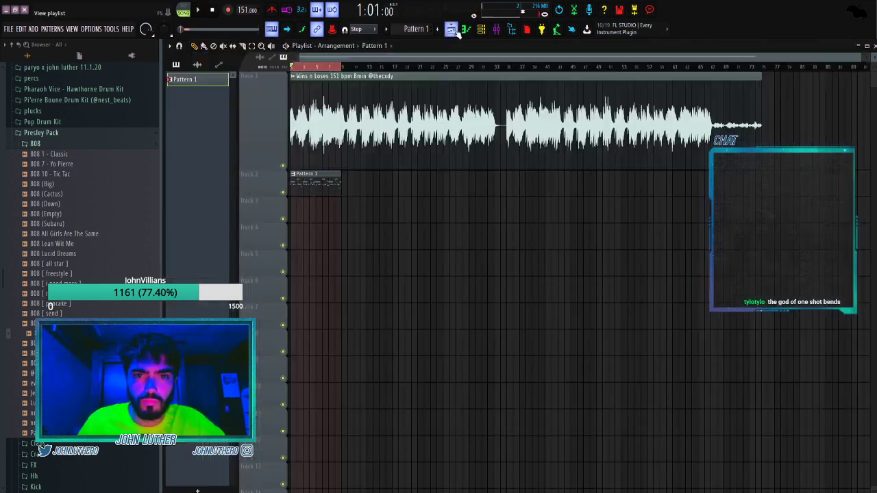
double_click(377, 96)
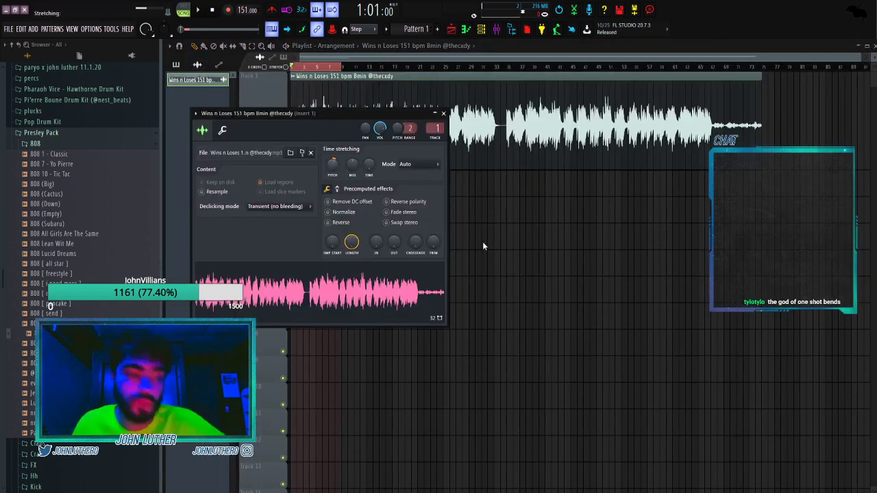
click(358, 380)
right_click(390, 372)
Play the retuned loop with Pattern 1 and bring up the channel rack for that pattern.
key(space)
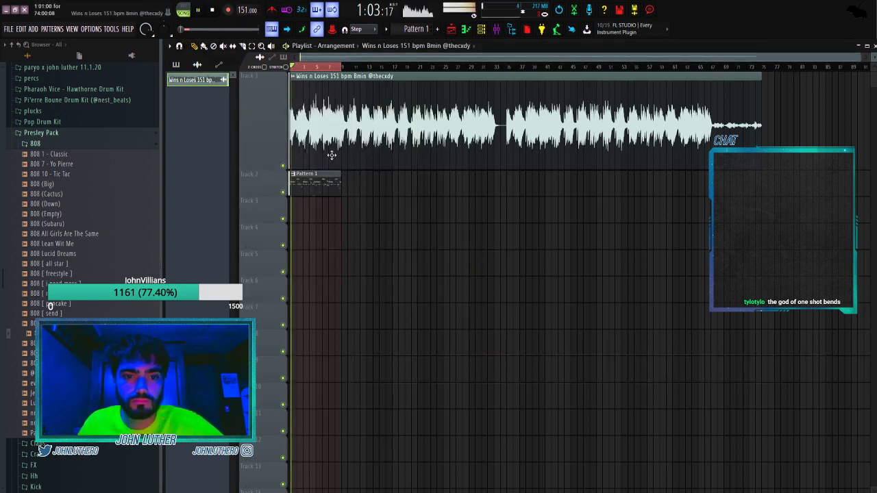
click(481, 30)
click(419, 30)
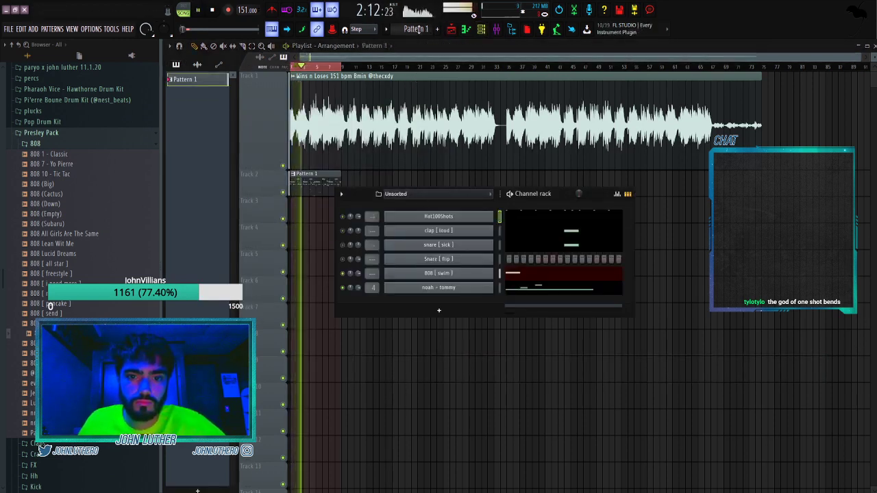
Open the 808 [ swim ] notes and set the two high bar-4 notes to F#6 and G#6.
click(508, 275)
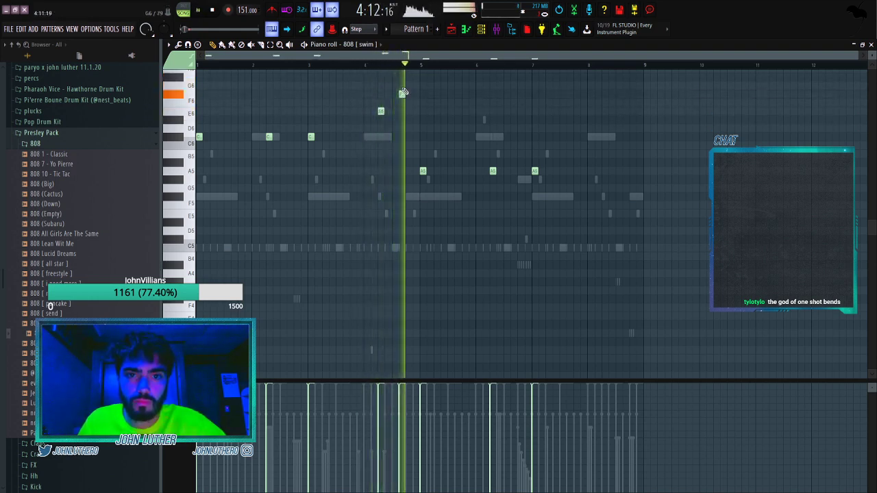
key(space)
key(space)
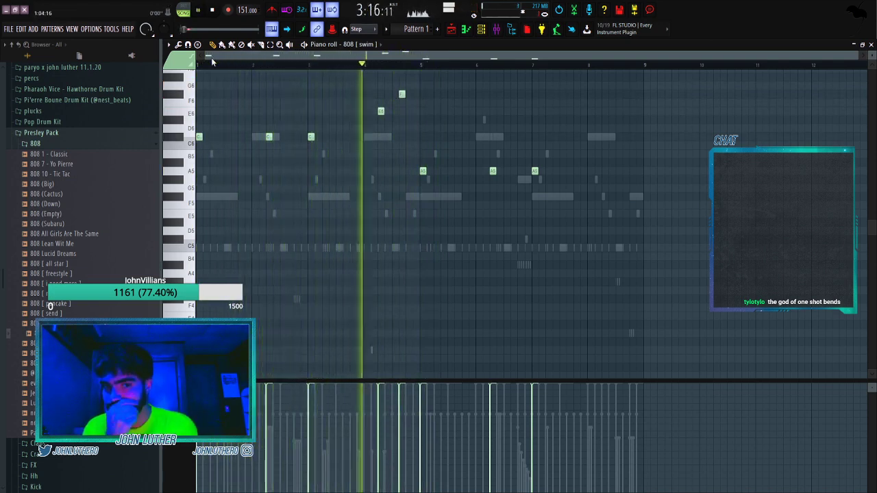
key(space)
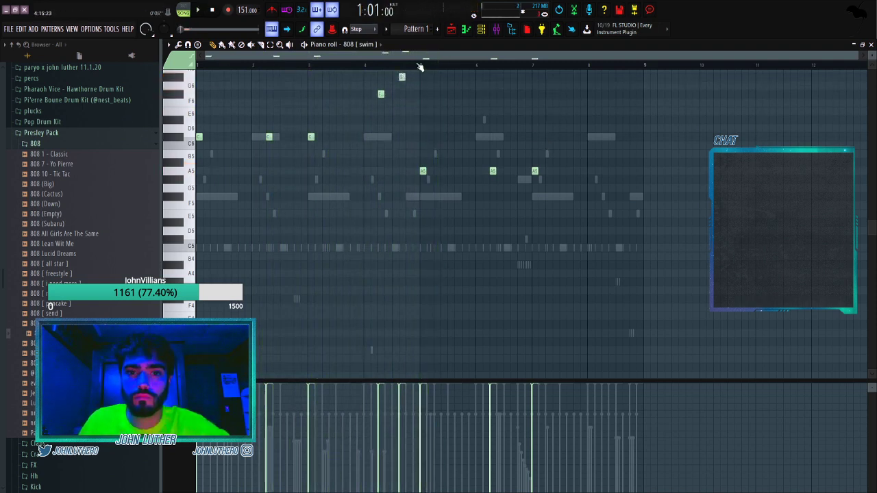
Play the 808 part from bar 5 and place a short A6 note at the end of bar 6.
click(420, 66)
key(space)
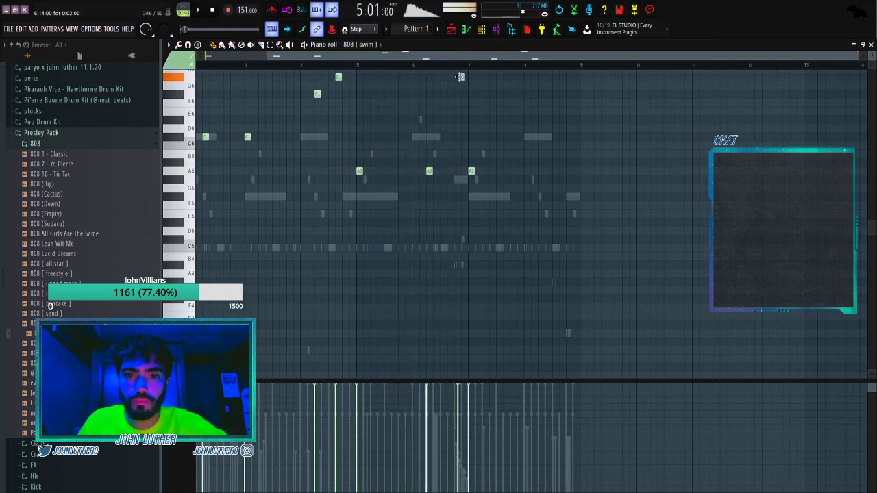
scroll(464, 79, up, 1)
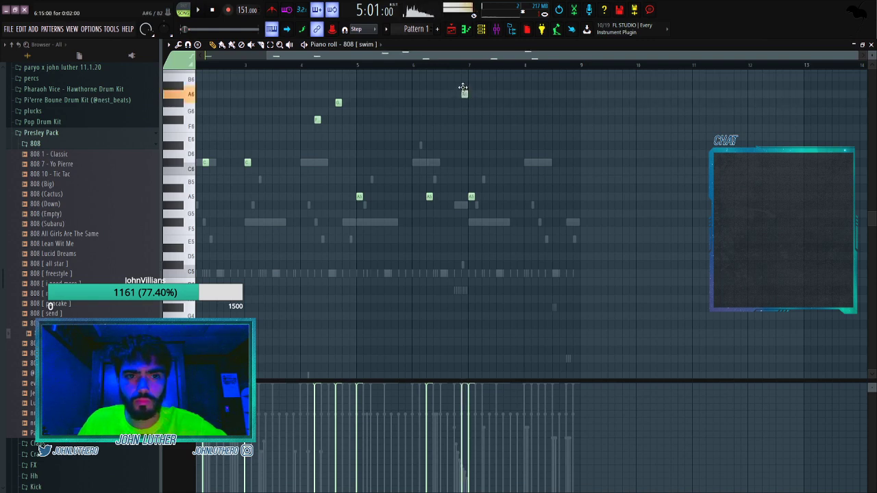
key(space)
right_click(464, 94)
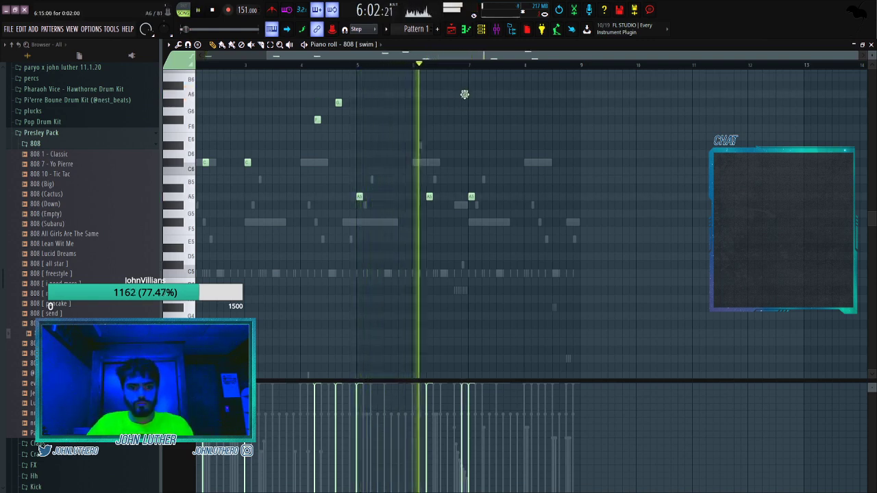
click(464, 94)
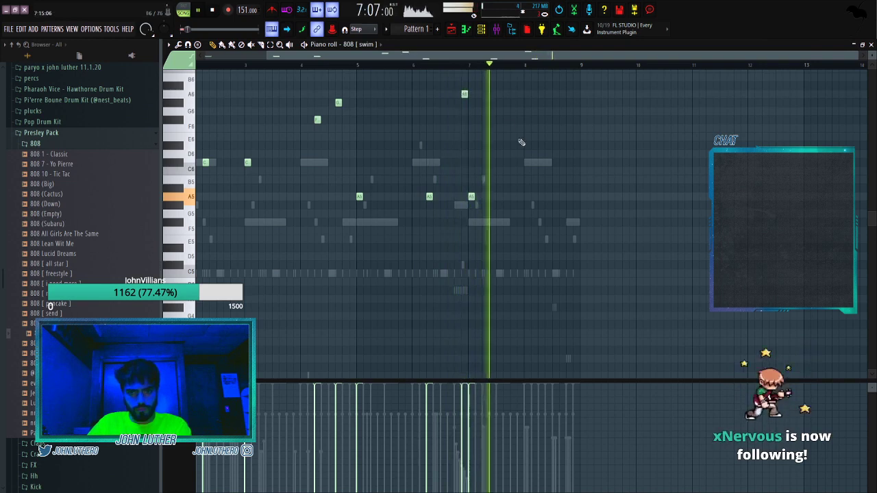
Add two short B5 notes in bar 8 of the 808 part and a C#7 note at the bar's end.
key(space)
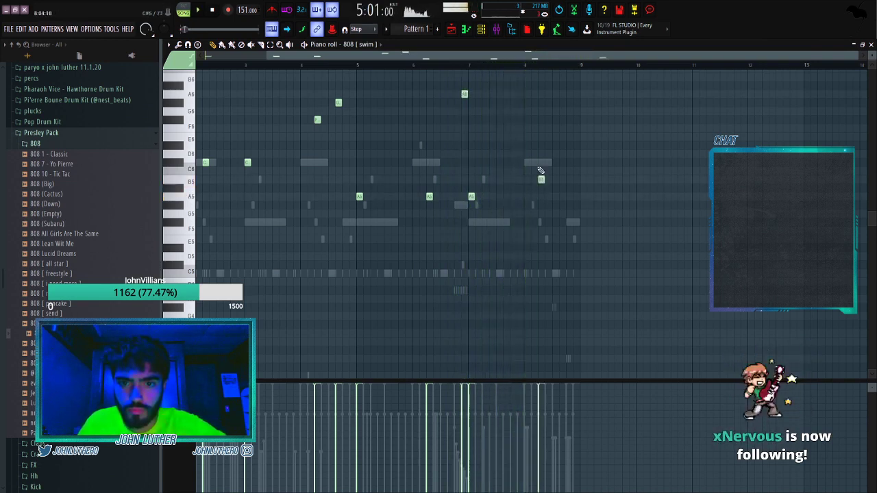
key(space)
key(space)
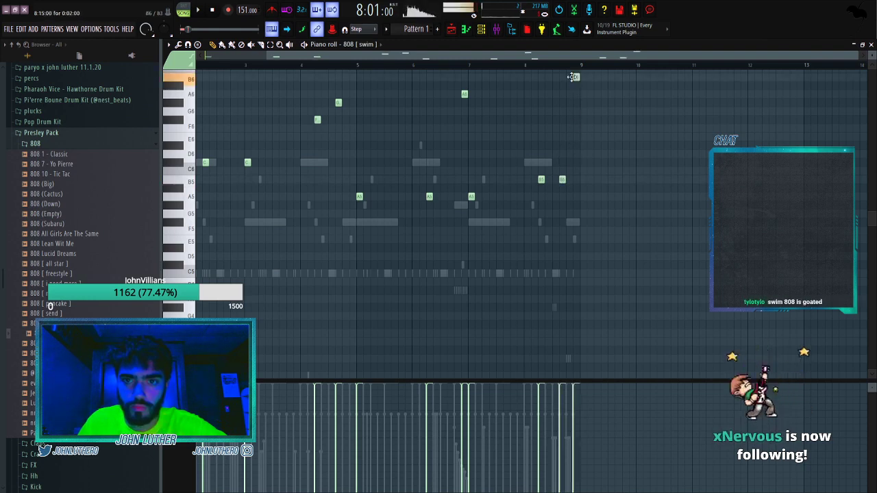
scroll(573, 72, up, 1)
key(space)
key(space)
Move all the 808 [ swim ] notes down an octave and play the pattern from the start.
scroll(563, 65, left, 2)
key(ctrl+Up)
key(space)
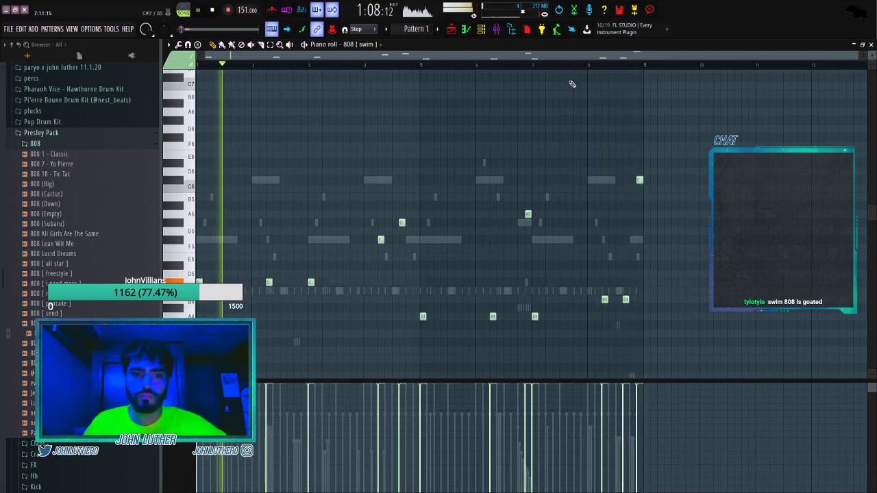
Bring up the mixer and channel rack, and collapse the 808 sample folder in the browser.
key(F9)
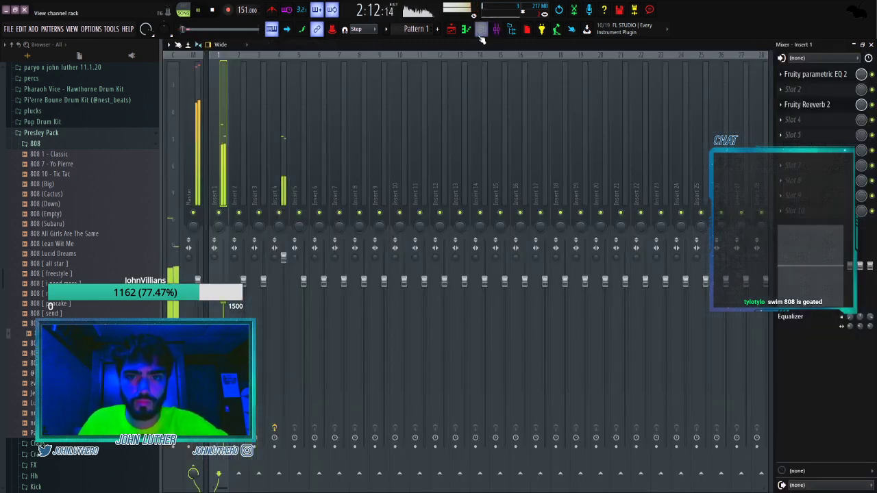
click(481, 31)
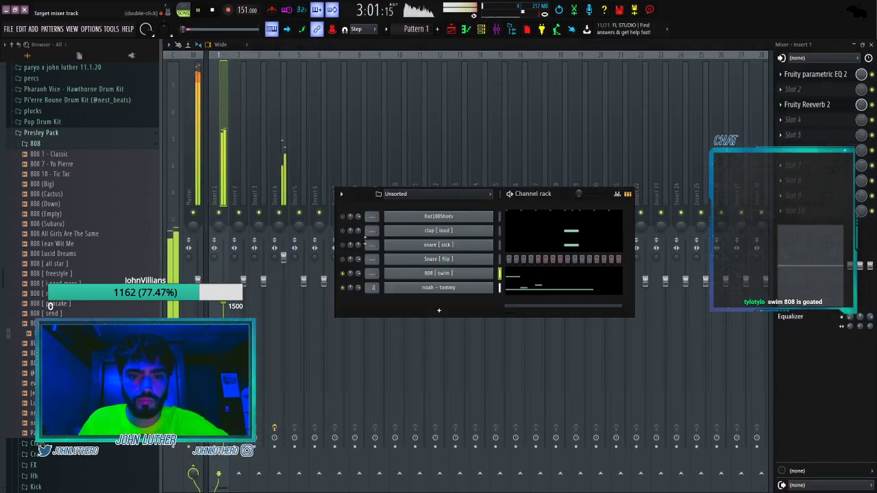
click(121, 143)
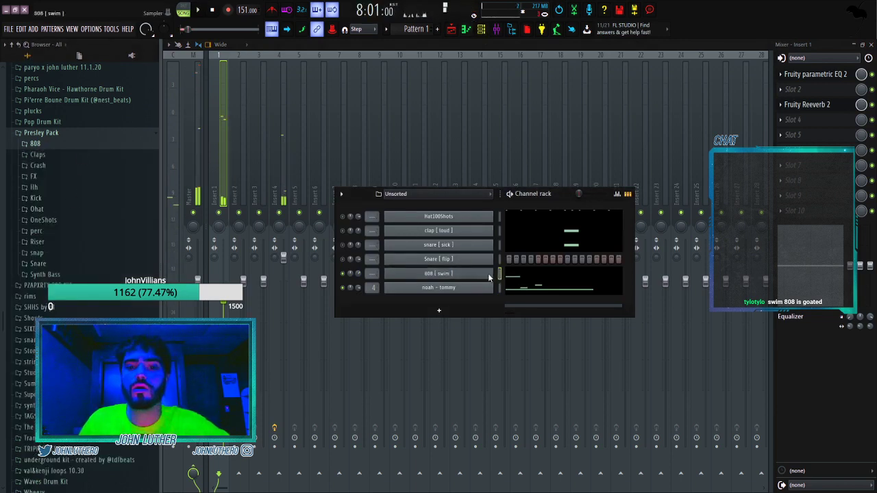
Retune the two bar-4 808 notes to D#5 and E5 with the whole 808 part in its lower octave, and replay it.
key(F7)
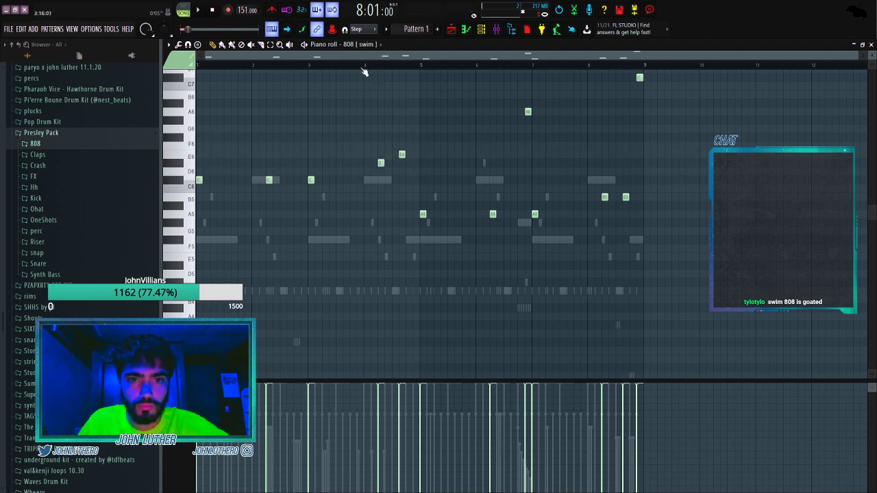
key(space)
click(221, 67)
key(space)
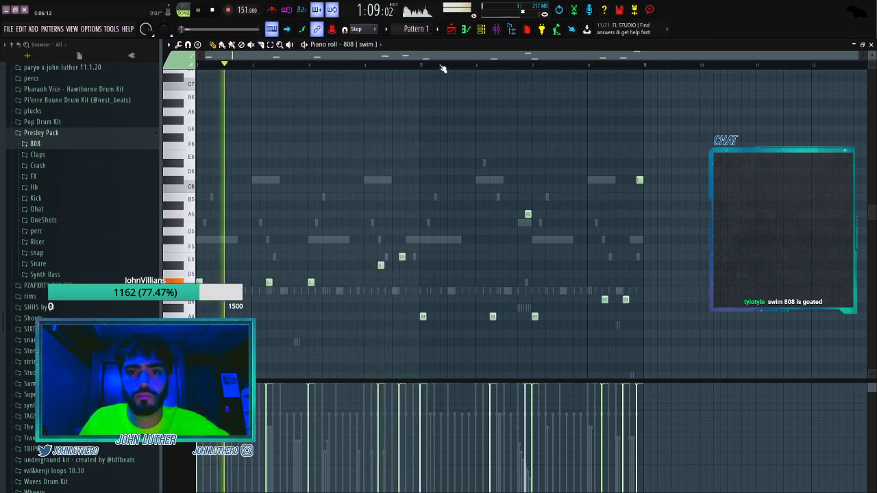
Unmute the drum channels and copy the snare [ sick ] notes into Snare [ flip ].
click(484, 32)
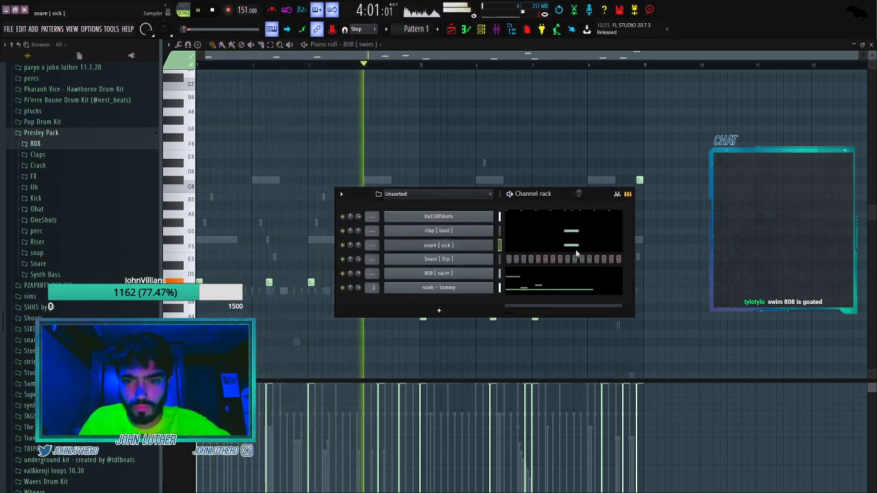
click(499, 259)
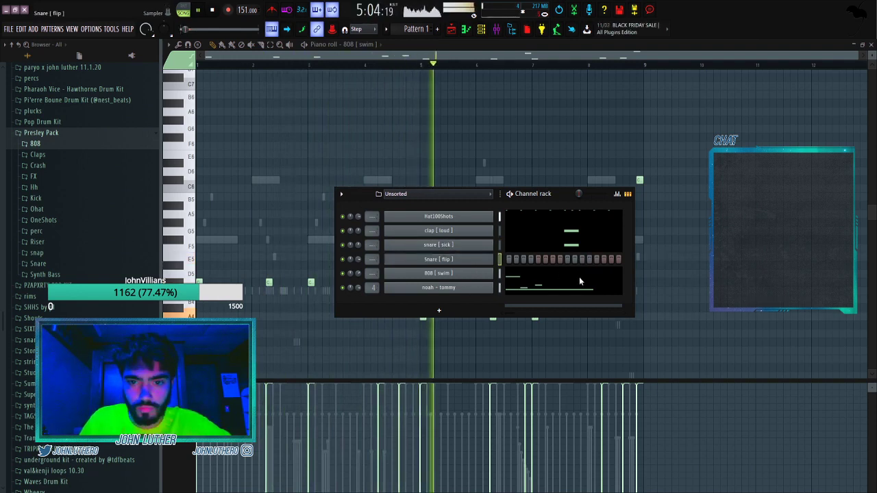
key(ctrl+v)
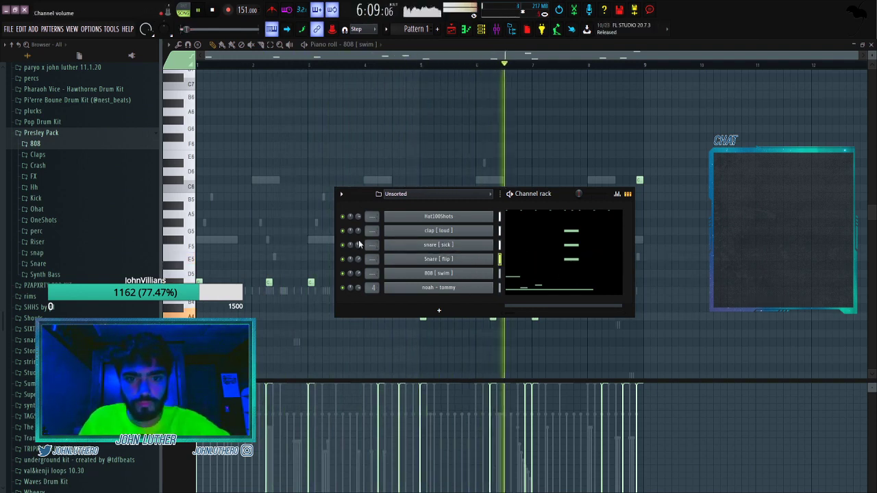
Switch the piano roll to the noah - tommy notes and move them down an octave.
right_click(487, 180)
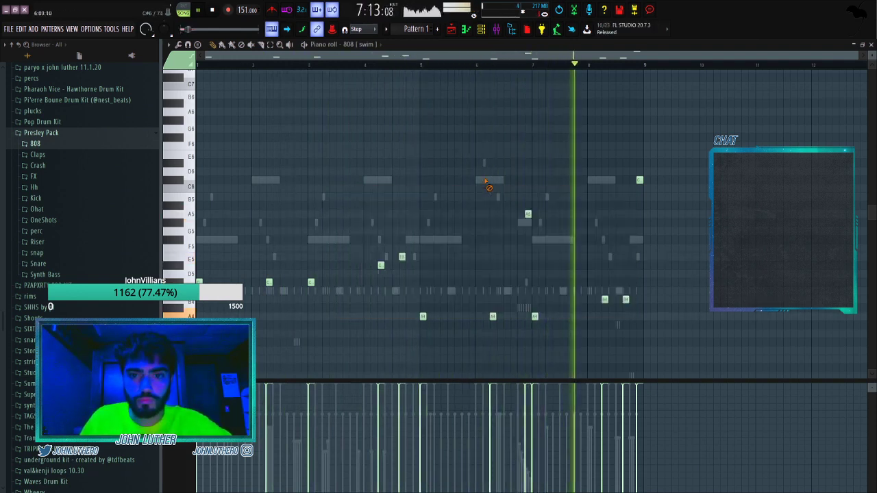
right_click(487, 180)
key(ctrl+Down)
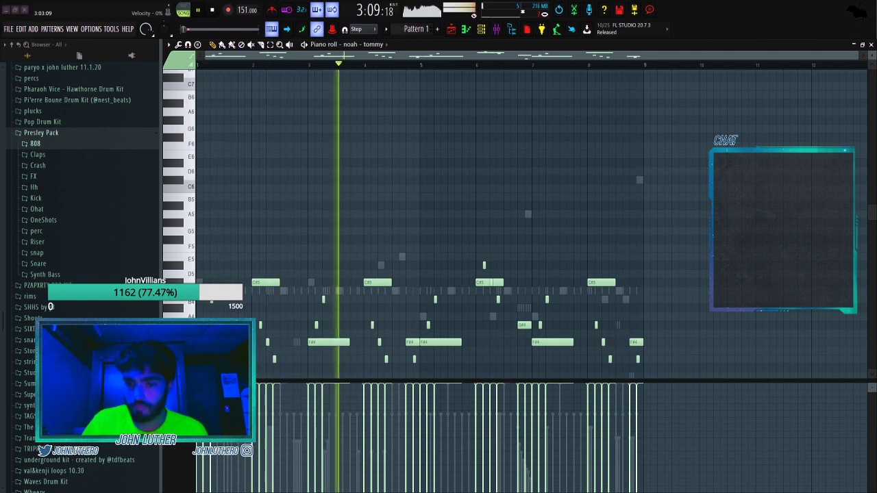
Add the 5 (OpenHat) sample from the Ohat folder as a channel below Hat100Shots and open its piano roll.
click(487, 34)
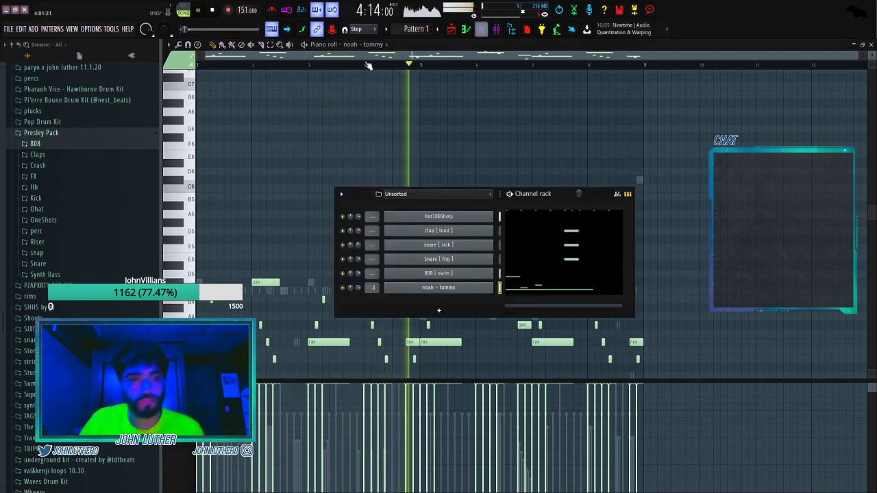
click(36, 208)
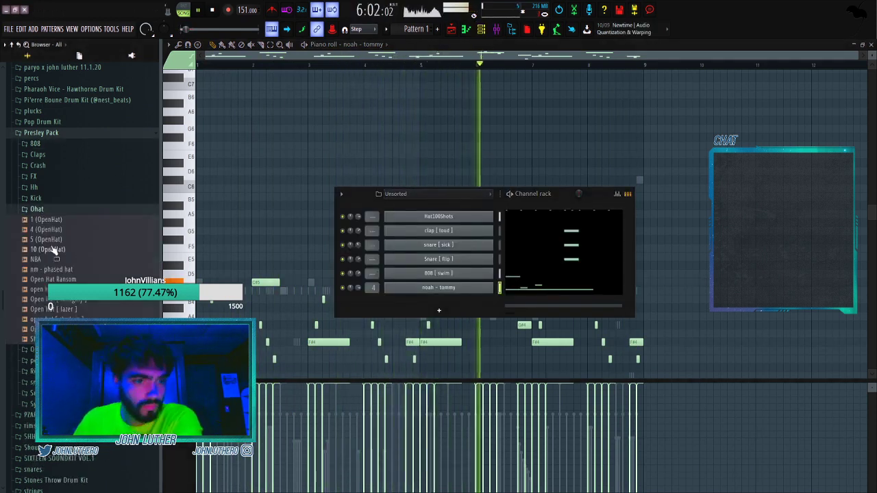
drag(74, 239, 419, 221)
click(197, 105)
click(176, 142)
drag(195, 200, 196, 226)
click(500, 231)
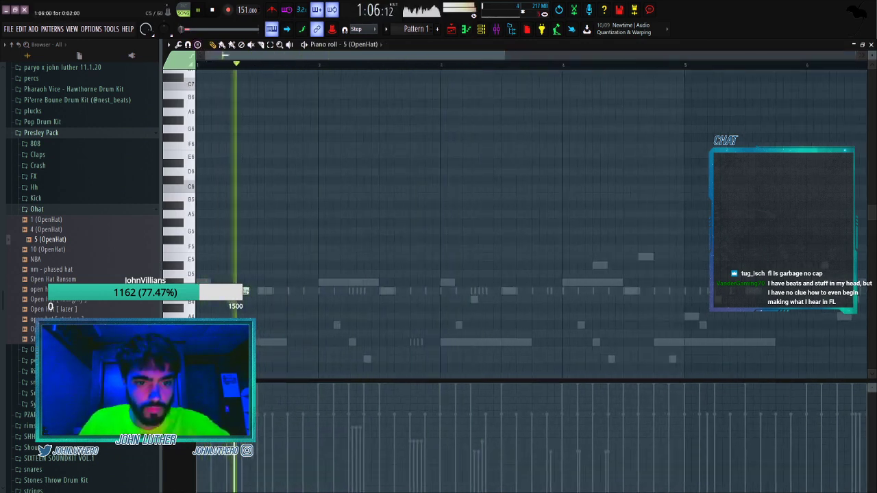
Place one-beat open hat notes at C5 ending bars 1 and 3, plus an F4 note ending bar 4.
key(space)
click(288, 293)
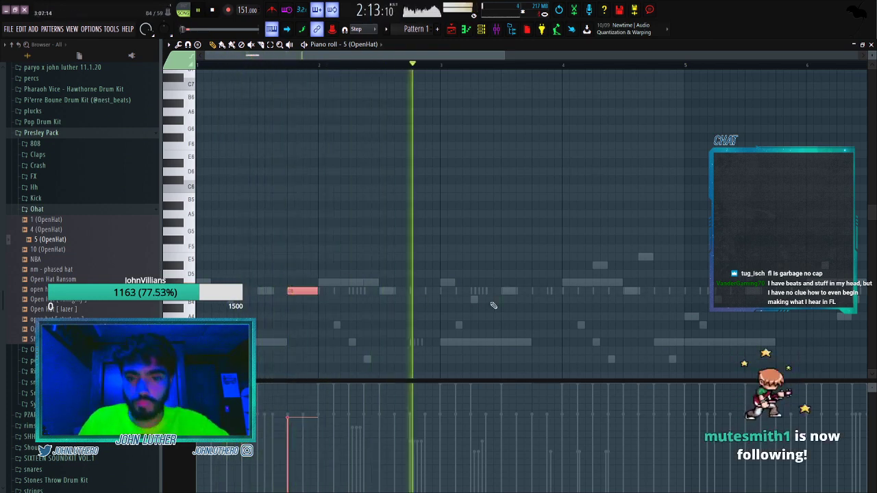
click(534, 292)
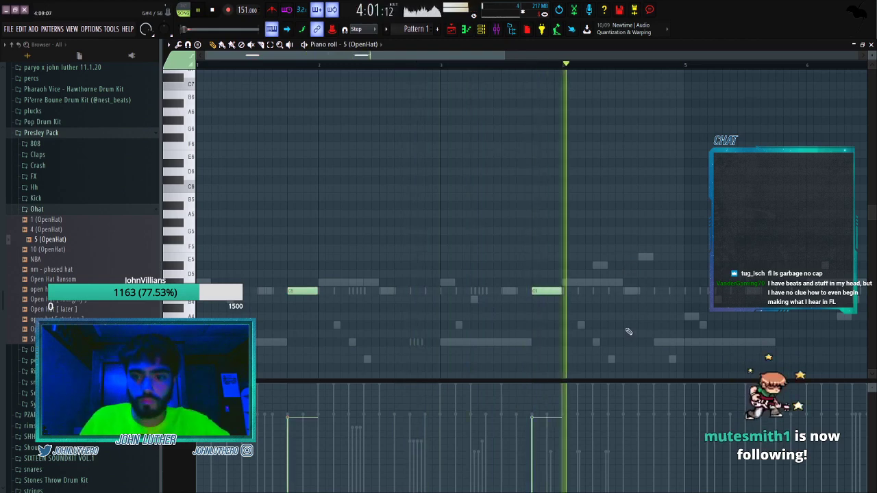
click(658, 350)
scroll(599, 69, down, 2)
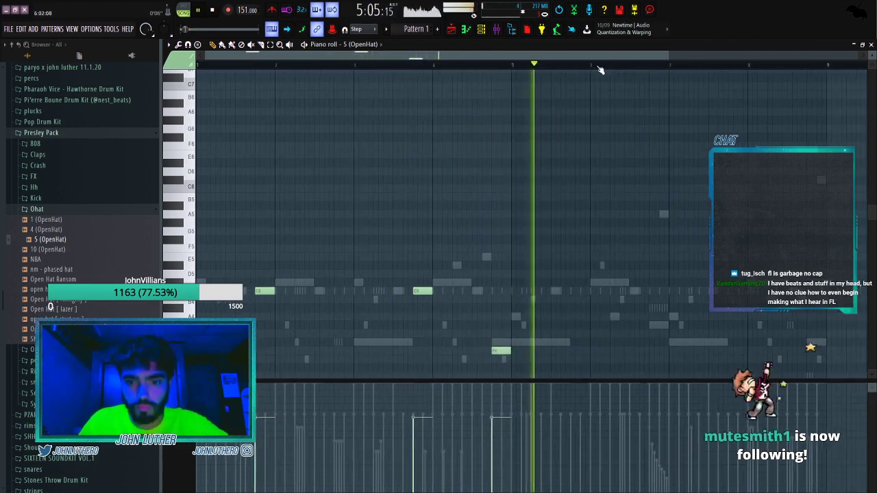
Duplicate the open hat notes of bars 1 to 4 into bars 5 to 8.
scroll(555, 69, up, 1)
drag(513, 65, 151, 74)
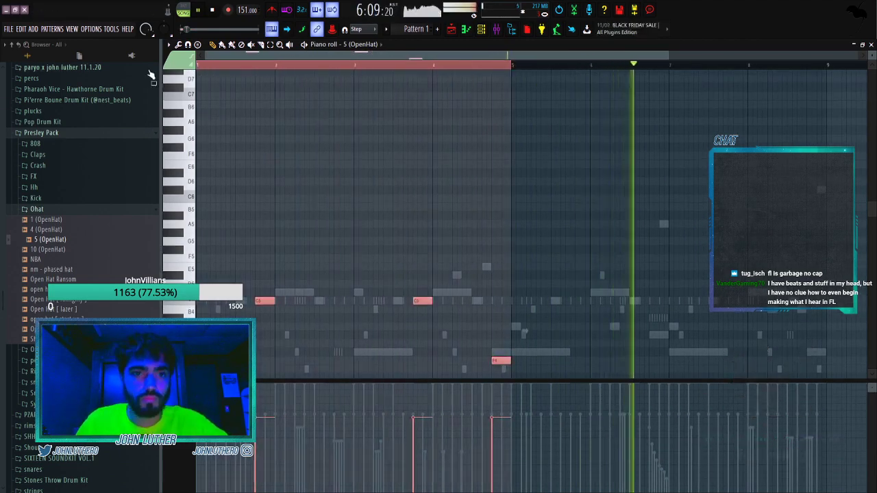
key(ctrl+b)
scroll(335, 68, down, 2)
Show the channel rack, switch the browser from the Ohat folder to the Kick samples, and stop playback.
click(481, 31)
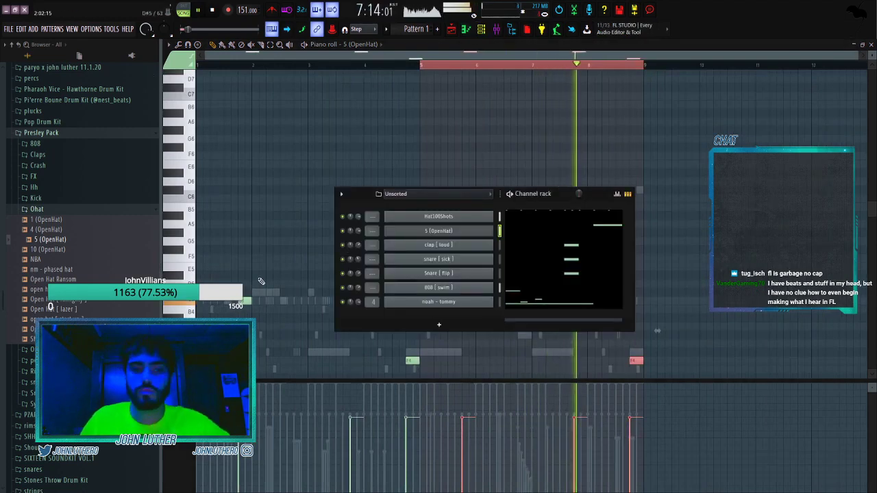
click(27, 209)
click(41, 199)
scroll(81, 274, down, 4)
key(space)
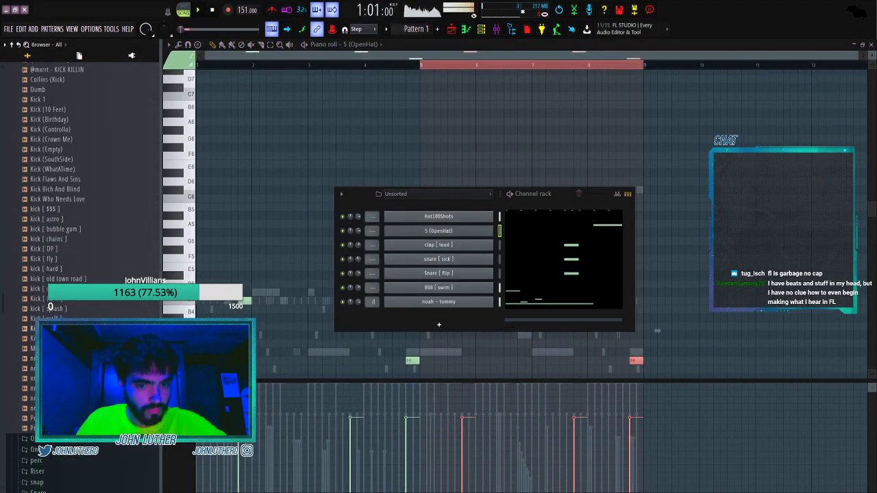
Mute playlist Track 1 holding the Wins n Loses clip and play Pattern 1 without it.
click(451, 28)
click(283, 165)
key(space)
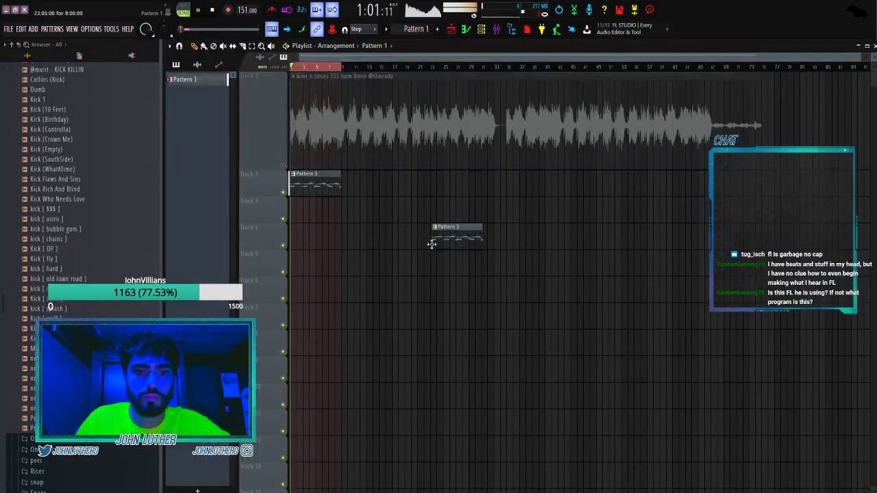
Add the nm - haley kick sample as a channel below 808 [ swim ] and copy the 808's notes into it.
click(482, 29)
scroll(83, 205, up, 3)
scroll(67, 241, up, 2)
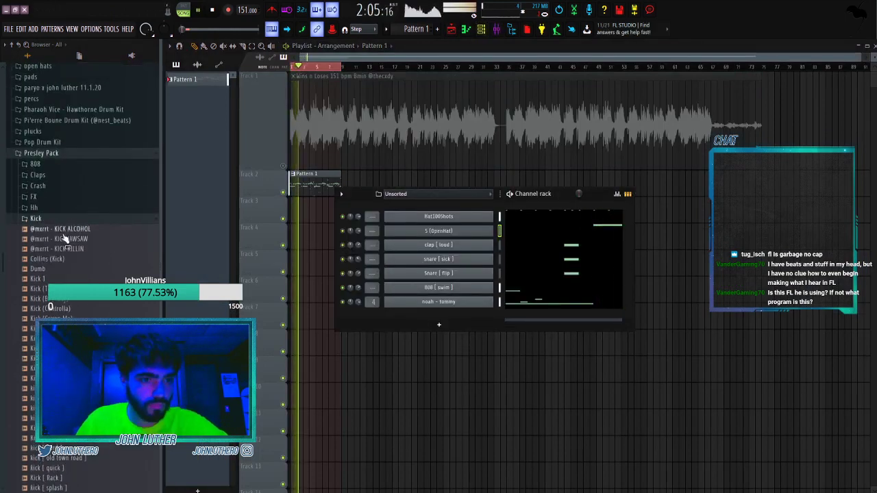
click(46, 222)
click(36, 219)
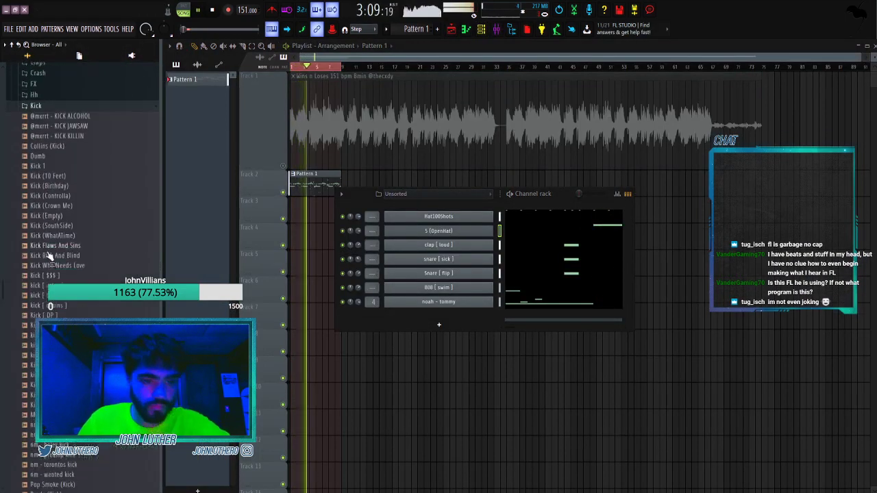
scroll(46, 302, down, 5)
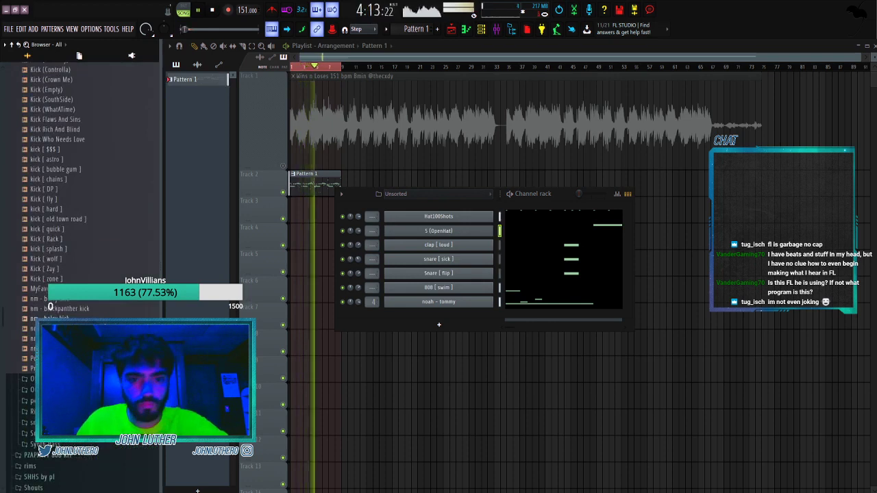
drag(468, 303, 480, 288)
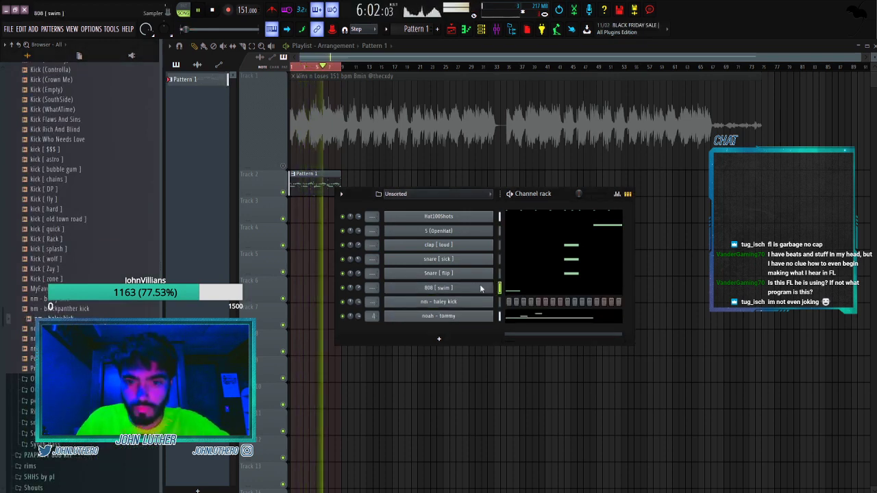
key(ctrl+v)
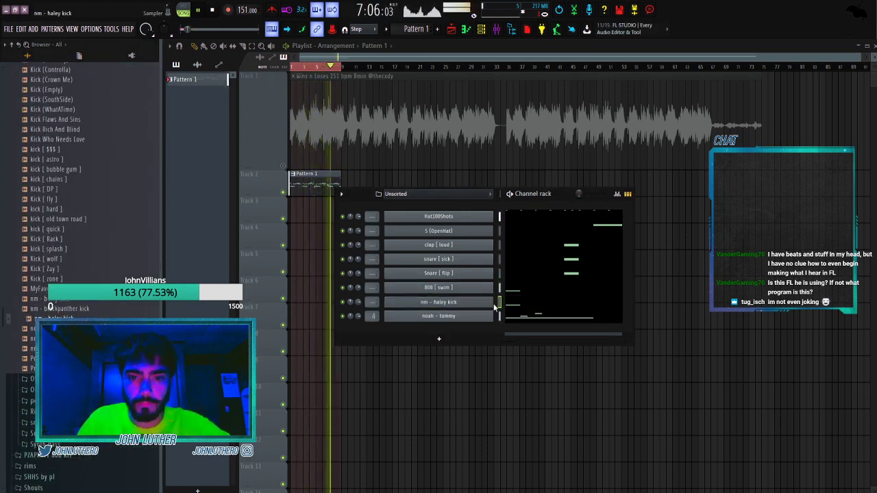
Remove the nm - haley kick notes at the end of bar 6 and the end of bar 8.
click(508, 302)
key(alt+k)
right_click(639, 301)
right_click(528, 301)
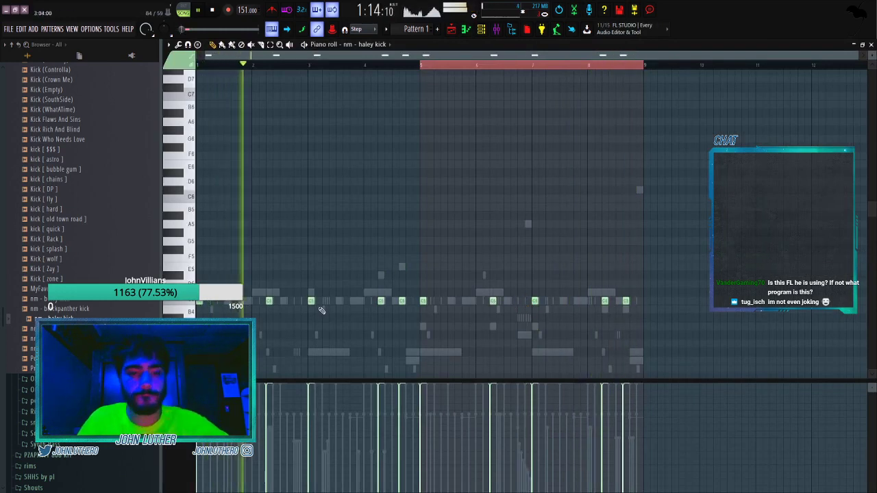
Try the kick part without its first note in bar 4 and undo the removal.
right_click(380, 301)
right_click(402, 301)
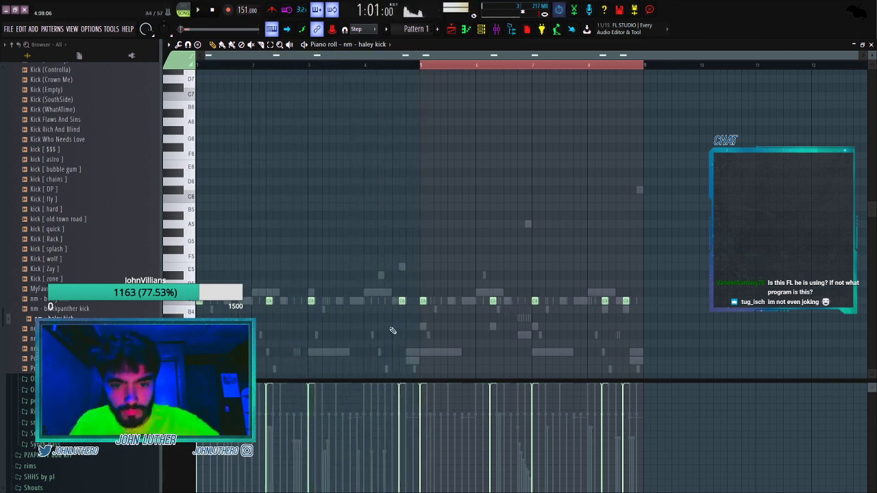
key(ctrl+z)
click(365, 65)
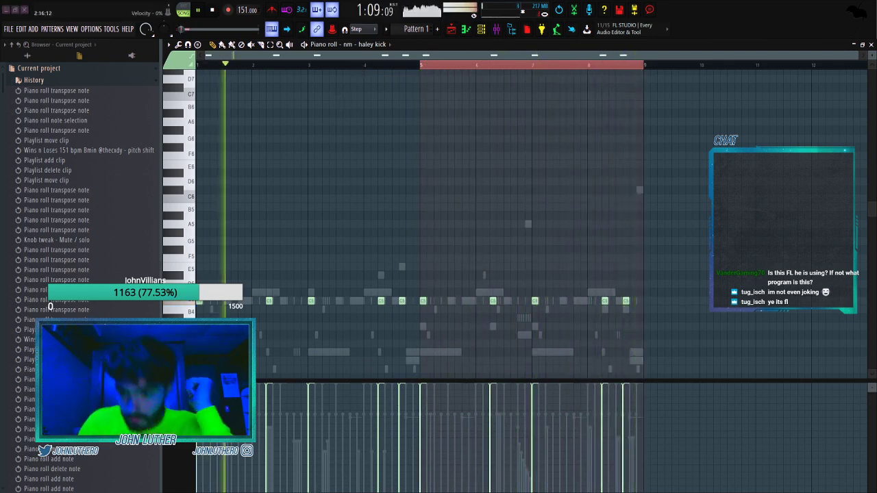
Solo the Wins n Loses playlist track and adjust the level sliders of Fruity Reeverb 2 on mixer Insert 1.
click(450, 30)
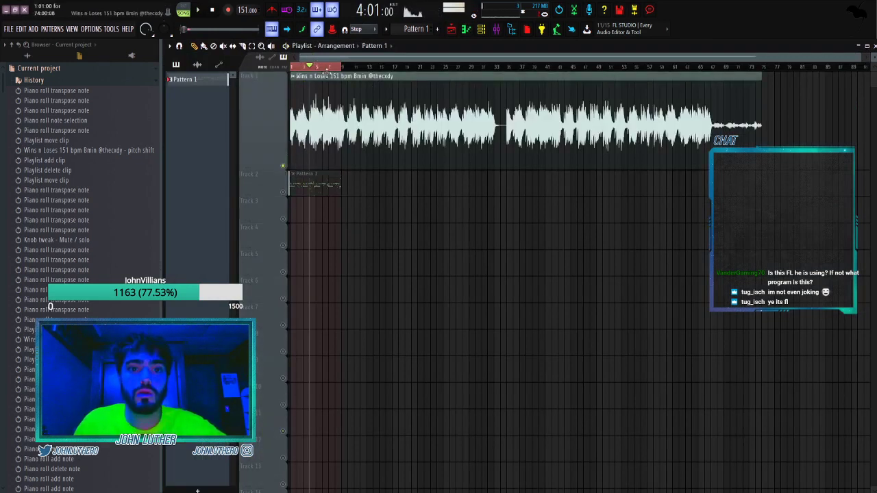
click(496, 31)
click(222, 192)
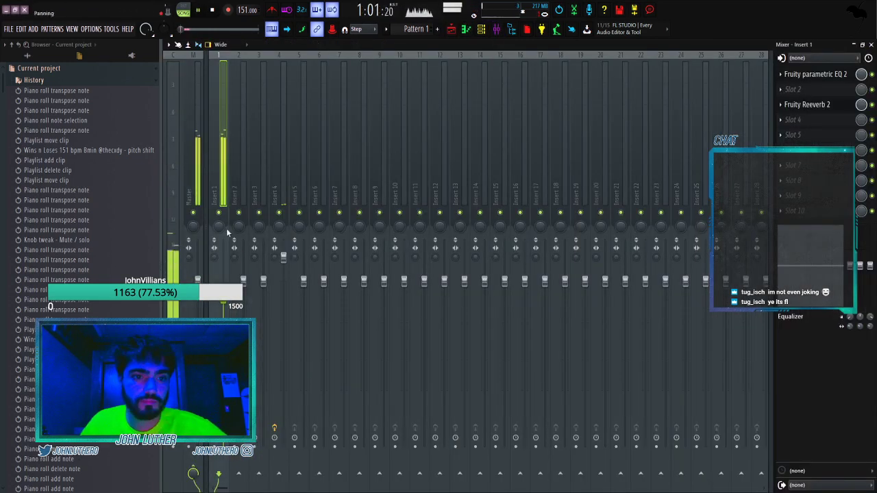
click(812, 74)
click(812, 103)
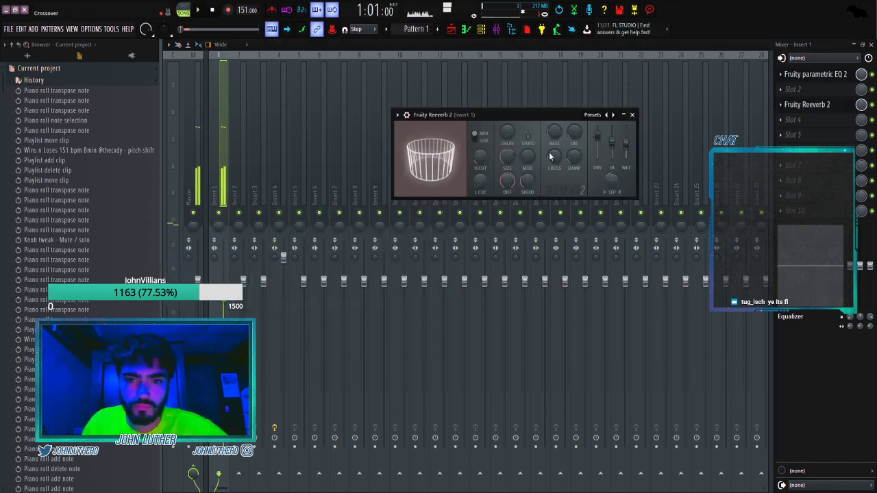
key(space)
drag(624, 154, 597, 133)
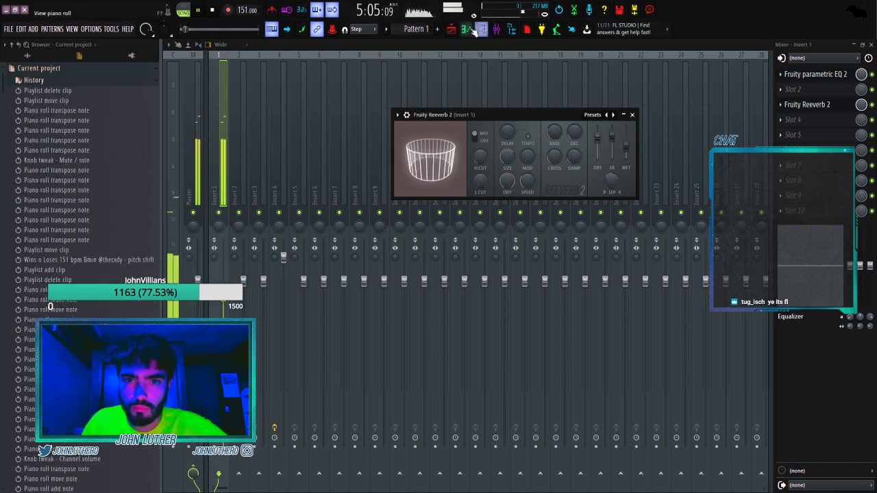
Place Pattern 1 at bar 9 of playlist Track 2 and duplicate it to bars 17 and 25.
click(451, 29)
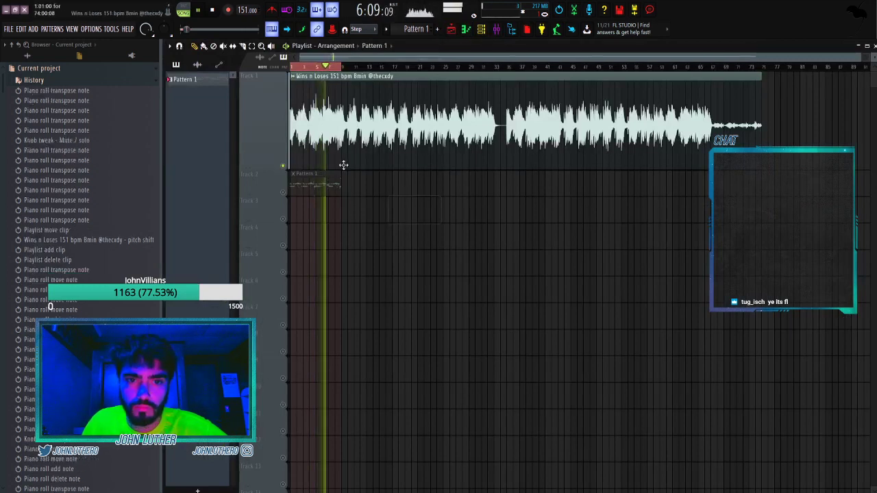
click(342, 67)
click(345, 181)
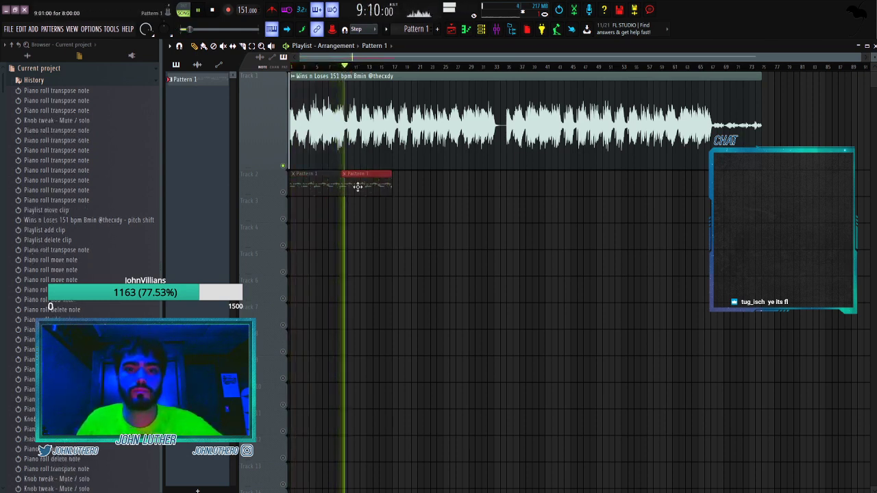
key(ctrl+b)
key(ctrl+b)
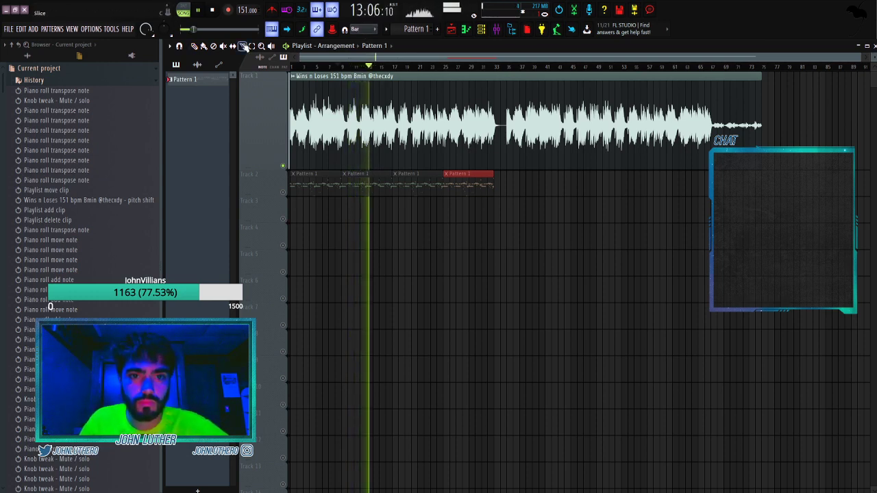
Slice the Wins n Loses clip at bars 9 and 17, and move the four Pattern 1 clips down to Track 4.
click(343, 103)
click(392, 102)
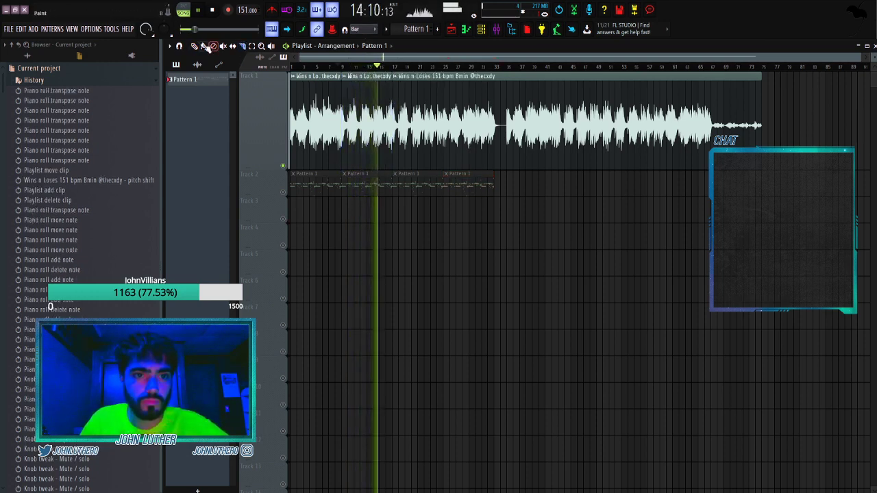
drag(538, 212, 325, 185)
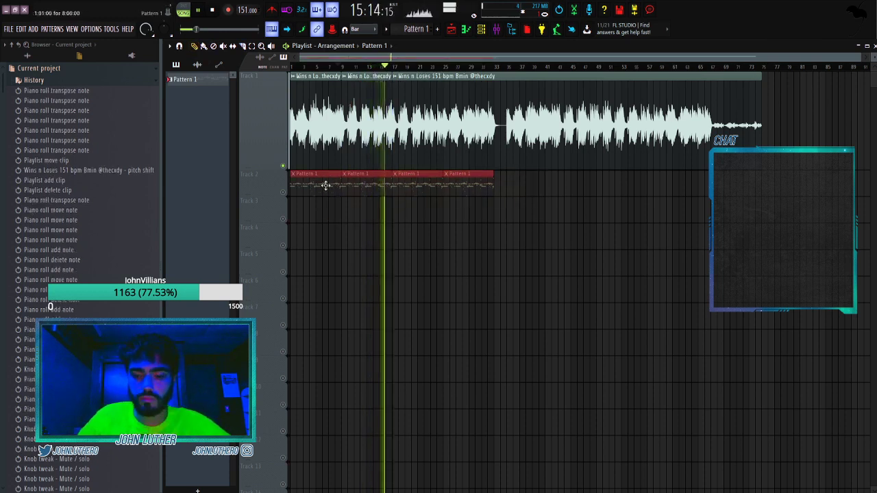
key(shift+Down)
key(shift+Down)
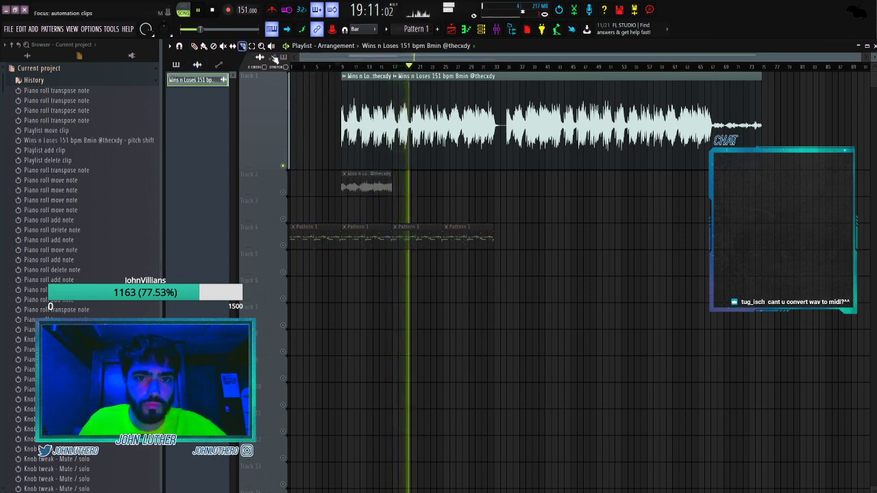
Rearrange the Wins n Loses slices with one on Track 1 at bar 1, one on Track 2 at bar 9, and the rest from bar 17.
key(ctrl+v)
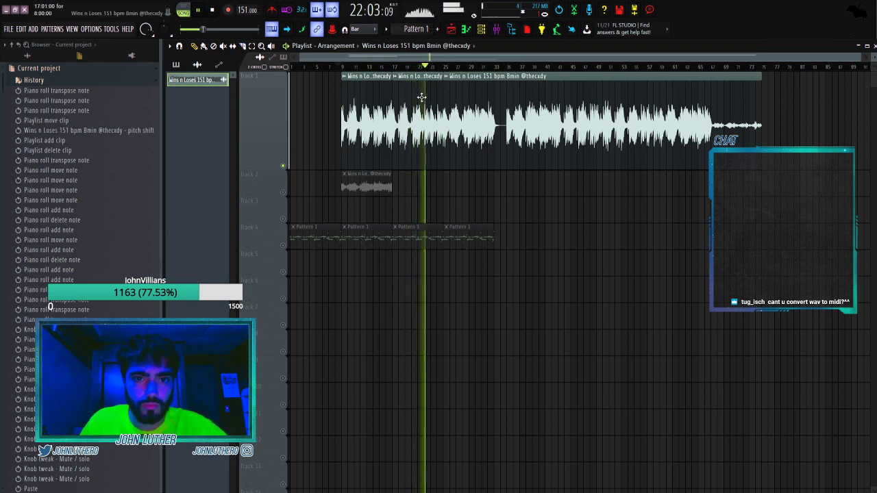
key(ctrl+v)
drag(368, 102, 473, 187)
drag(470, 154, 520, 154)
drag(470, 184, 471, 89)
key(space)
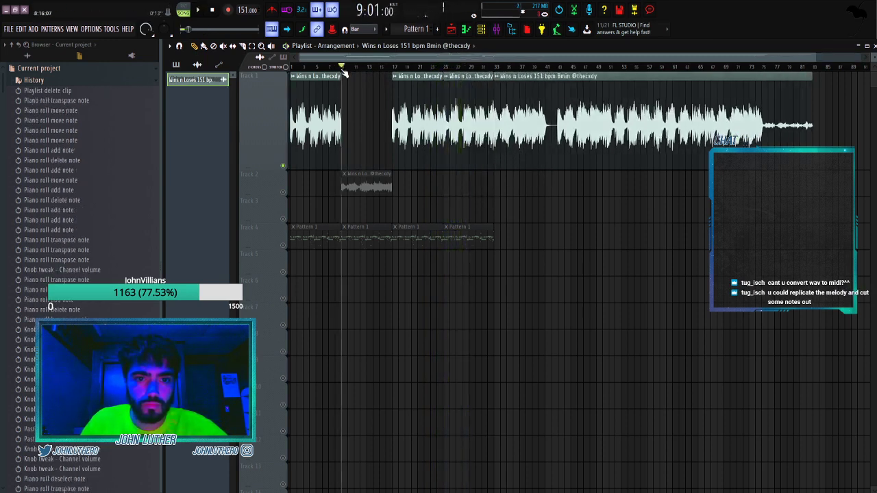
Solo playlist Track 2 and audition its Wins n Loses slice from bar 9.
right_click(283, 191)
key(space)
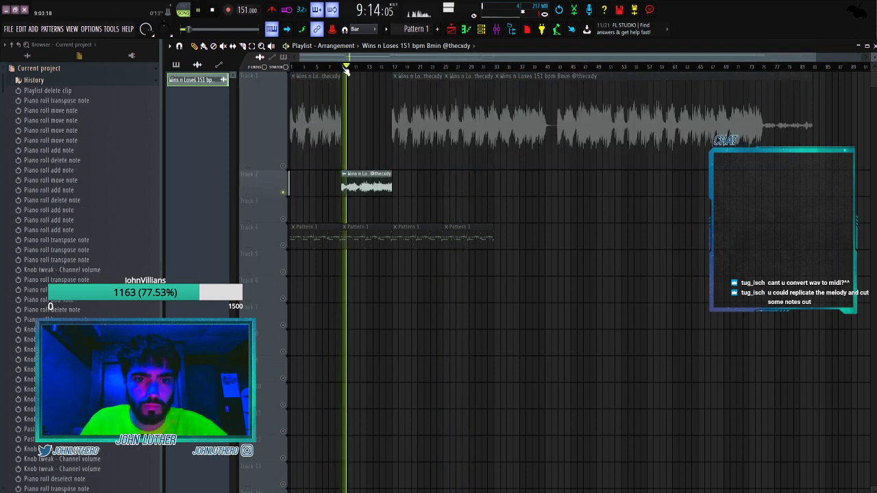
key(space)
Enable Track 1 alongside Track 2 and delete the Pattern 1 clip at bar 1 on Track 4.
click(284, 165)
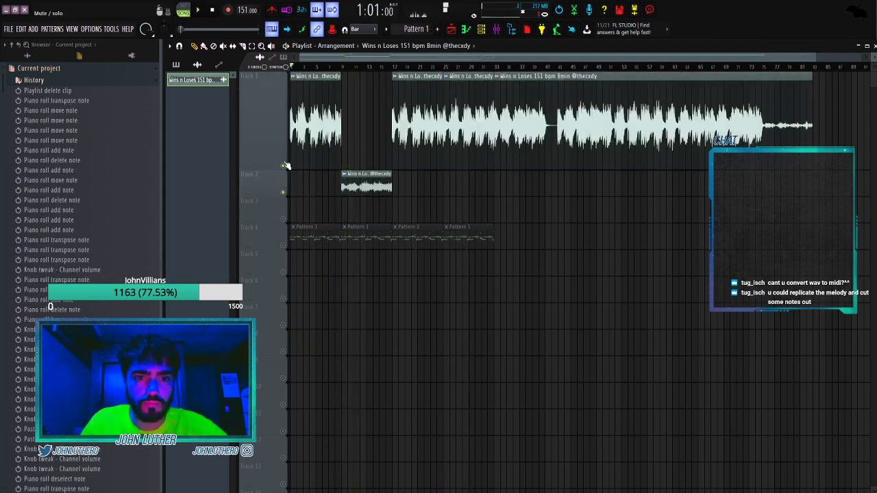
key(space)
right_click(323, 232)
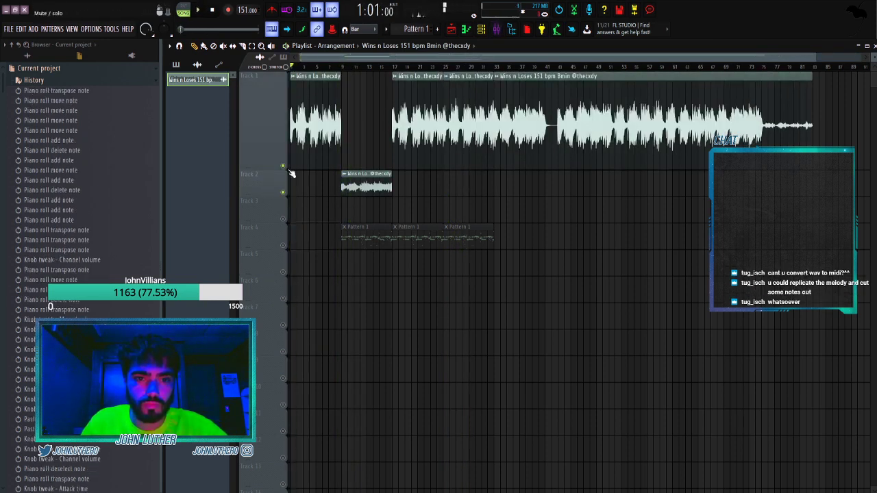
Load Fruity Reeverb 2 in slot 1 of the Master, set its dry level low and wet level high, and audition it.
key(F9)
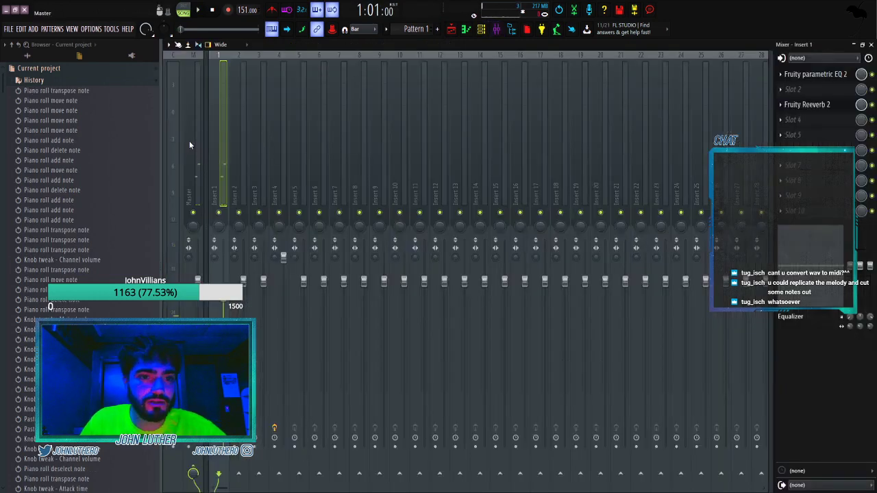
click(191, 140)
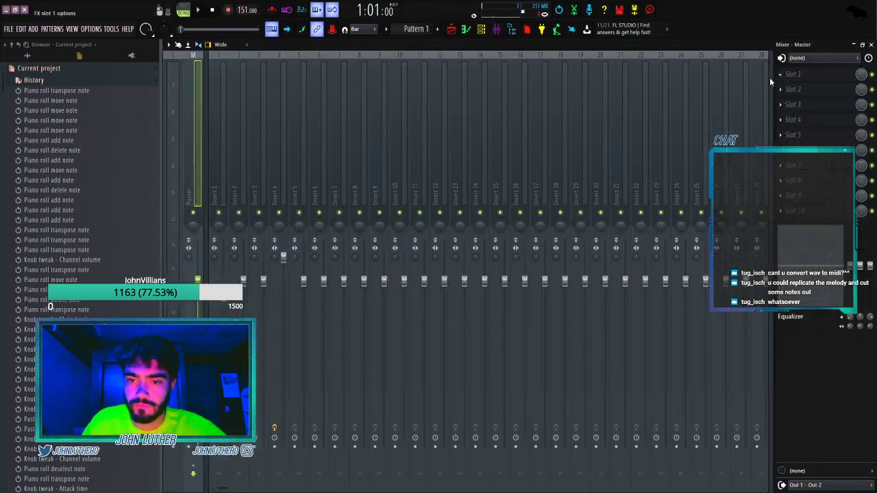
click(659, 245)
drag(396, 130, 395, 132)
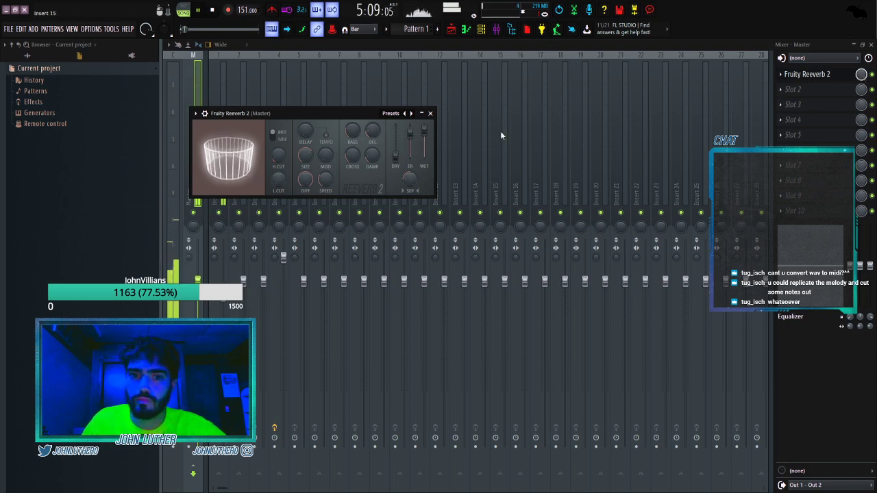
key(space)
key(Escape)
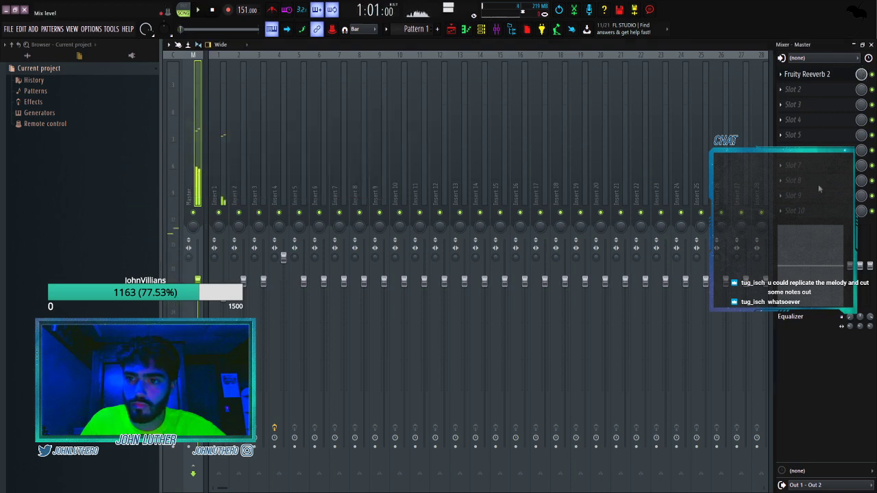
Automate the master Reeverb 2 mix level, holding 0% from bar 1 to 4:09 and rising to a point at bar 9.
click(448, 29)
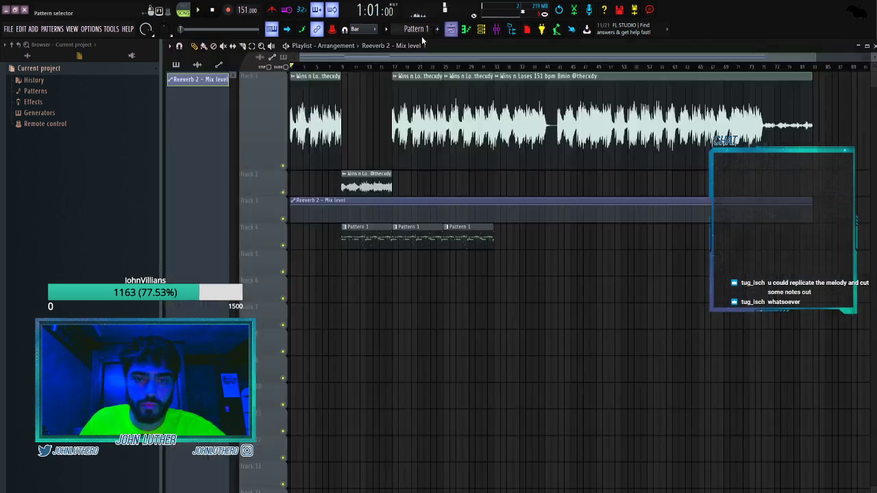
scroll(303, 66, up, 3)
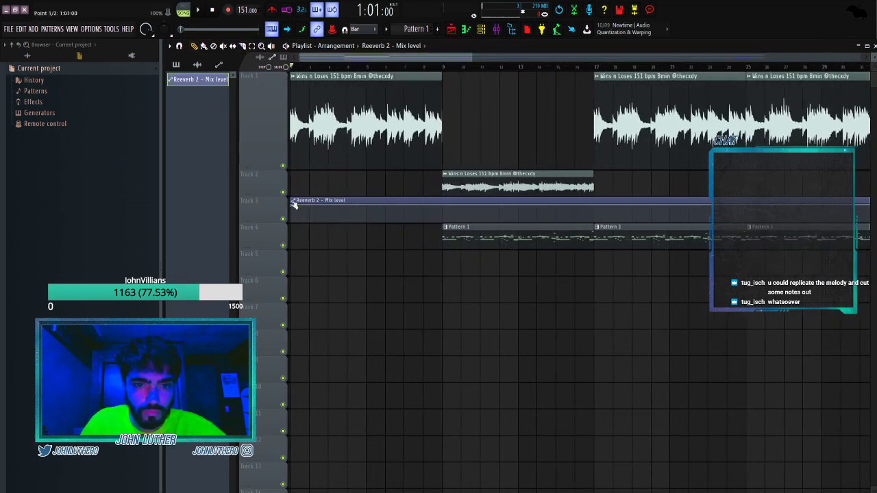
drag(293, 203, 299, 272)
right_click(365, 222)
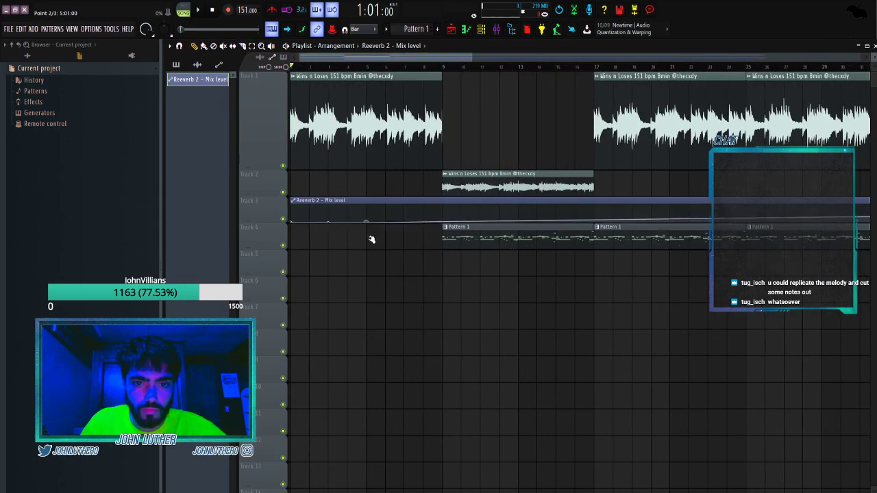
right_click(440, 221)
drag(441, 221, 445, 204)
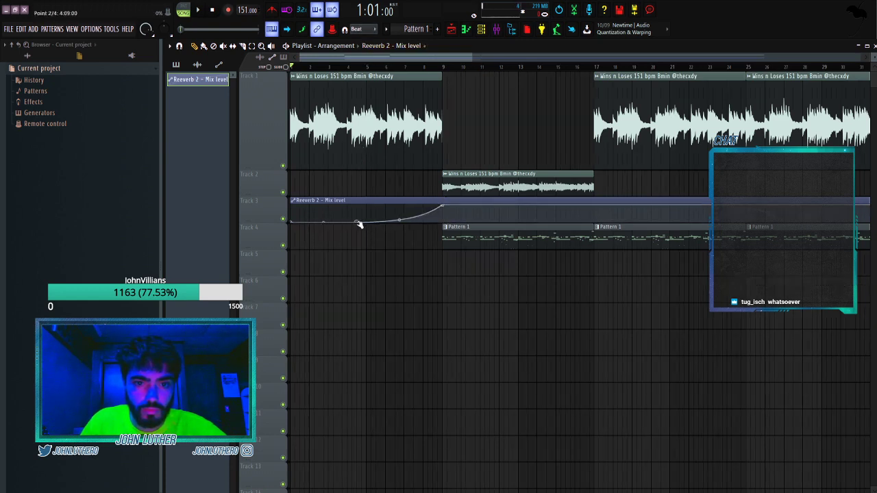
Flatten the curve of the reverb mix ramp and add a point at bar 9 that drops the level to 0%.
key(space)
drag(399, 219, 399, 216)
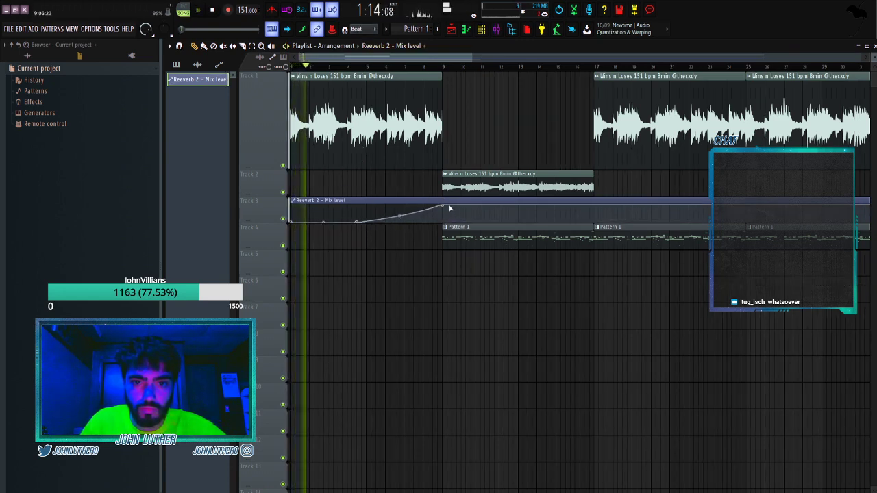
right_click(452, 205)
drag(452, 205, 433, 241)
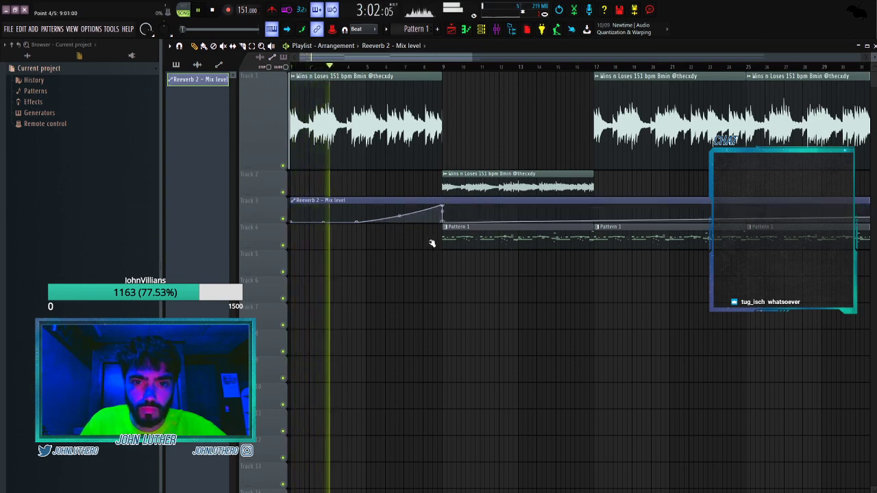
Bend the reverb mix ramp before bar 9 and lower the automation clip's end point to the minimum.
scroll(431, 68, down, 2)
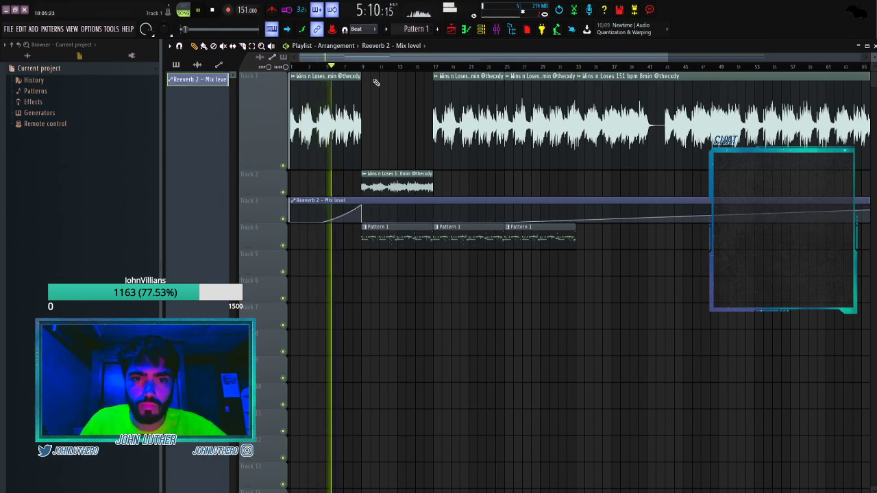
scroll(365, 71, down, 1)
scroll(365, 71, down, 1)
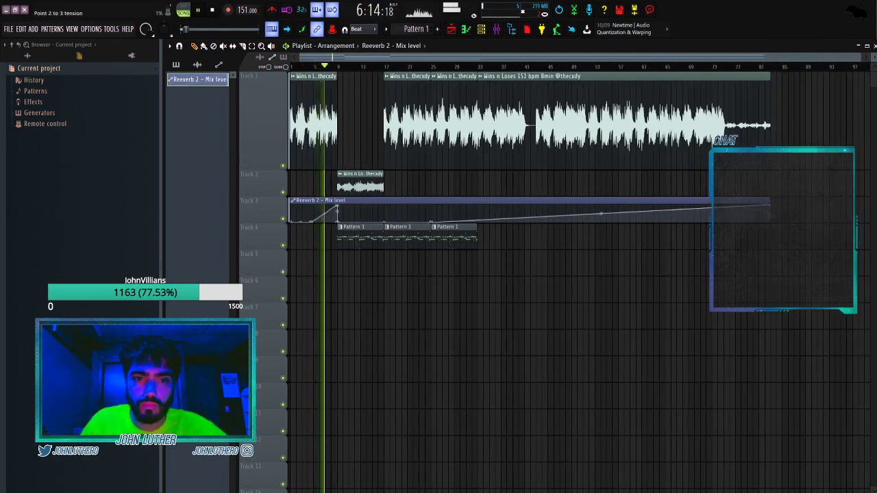
drag(324, 214, 324, 218)
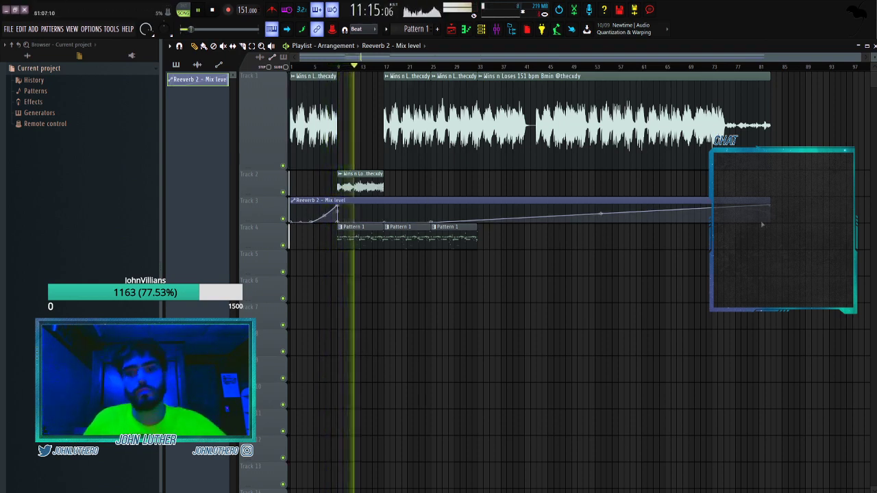
drag(768, 205, 785, 221)
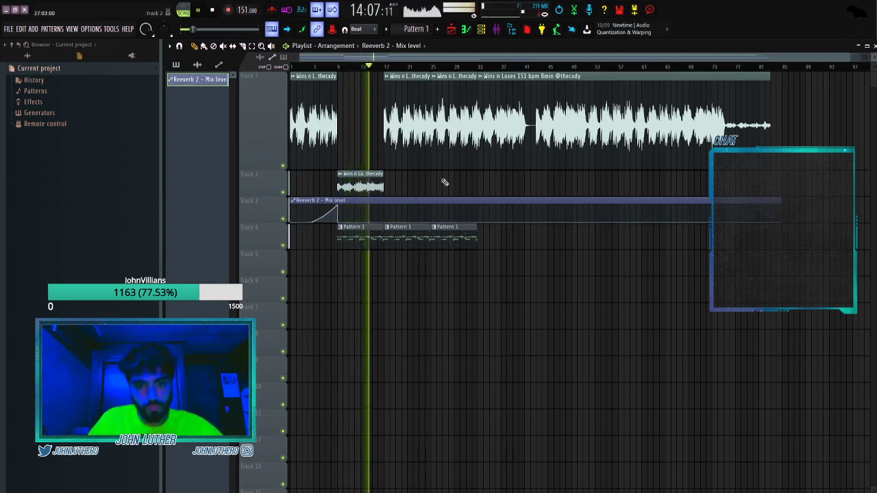
Add a point at bar 7 to the reverb mix ramp, smooth its rise, and play it through into bar 9.
key(space)
key(space)
scroll(407, 216, up, 6)
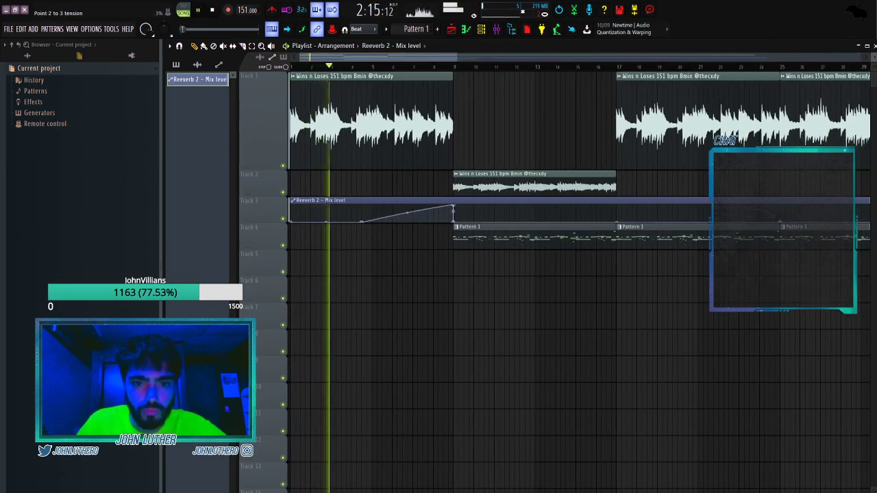
scroll(408, 58, up, 3)
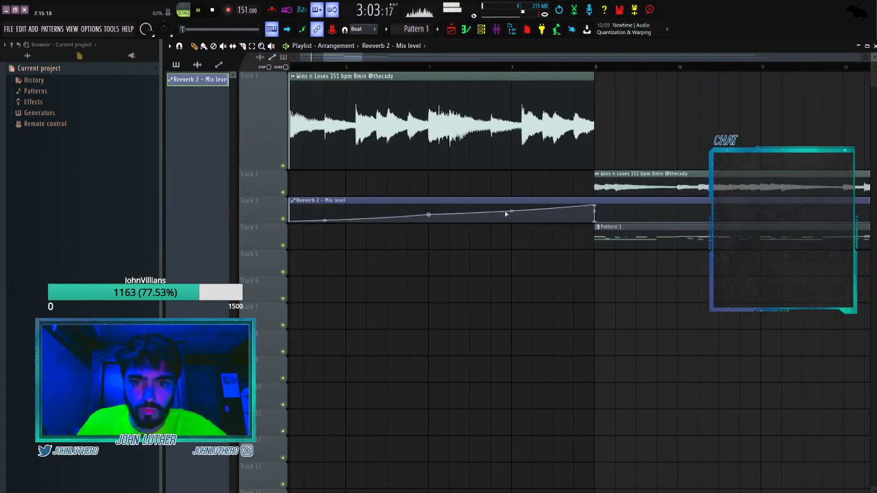
scroll(421, 74, down, 5)
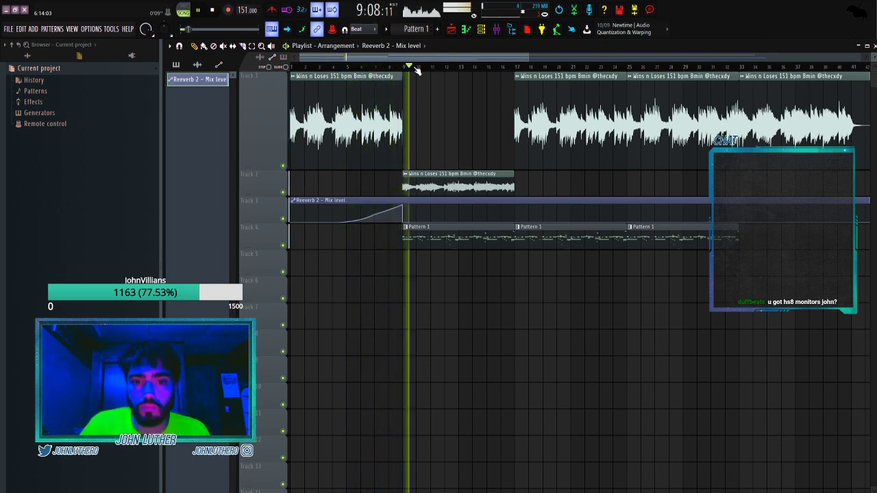
Set the high cut of the master's Fruity Reeverb 2 to 21.6 kHz while playing through into bar 9.
scroll(377, 67, up, 2)
key(F9)
key(space)
click(202, 113)
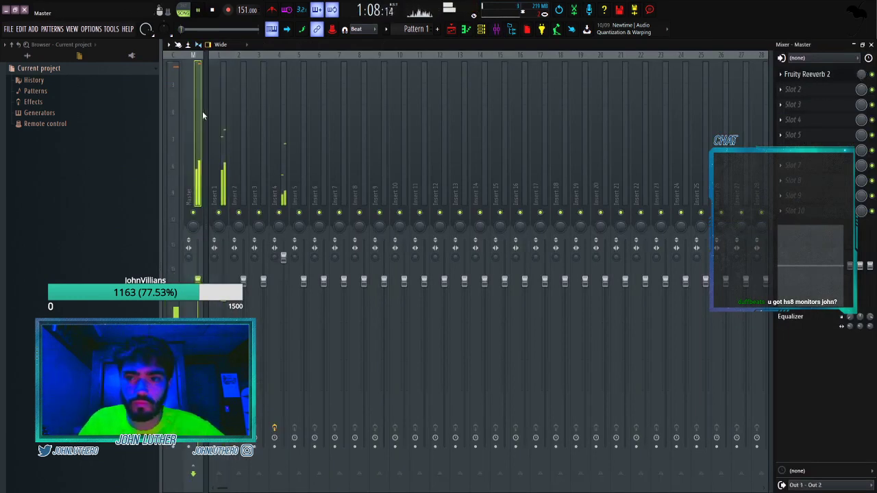
click(820, 78)
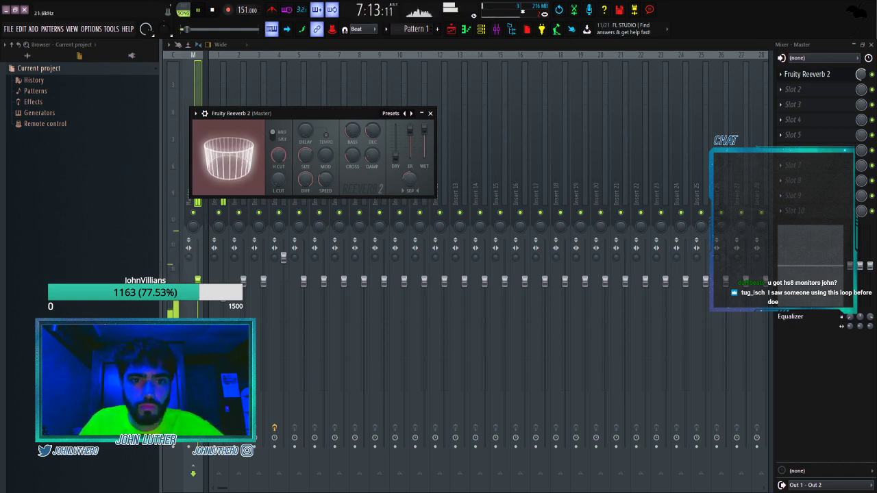
click(218, 85)
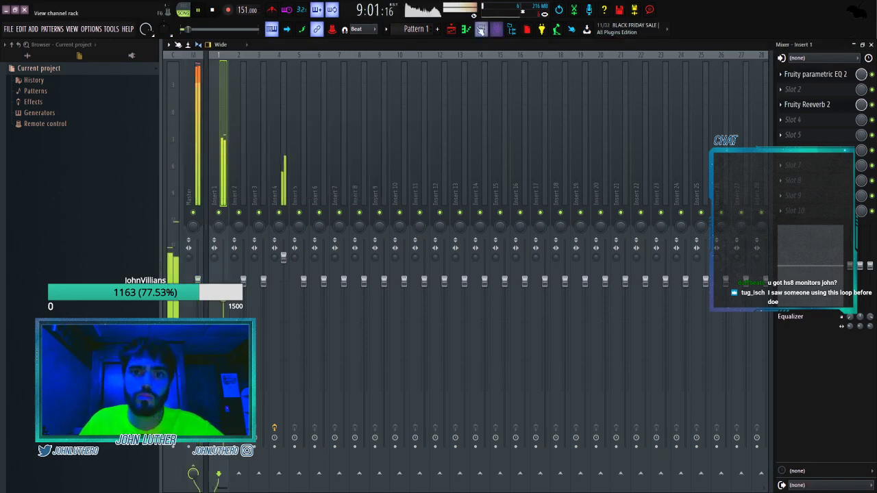
Delete the three Pattern 1 clips from track 4 and split Pattern 1 into separate patterns by channel.
click(454, 31)
scroll(411, 89, down, 6)
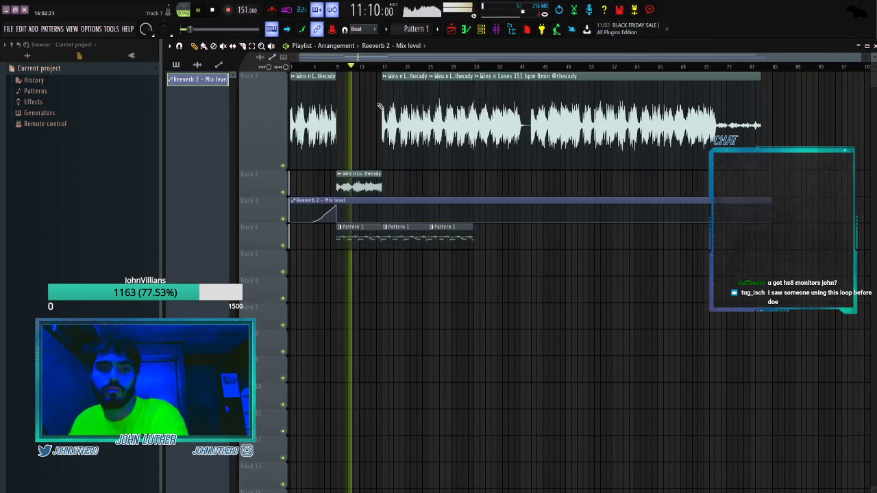
scroll(373, 71, up, 3)
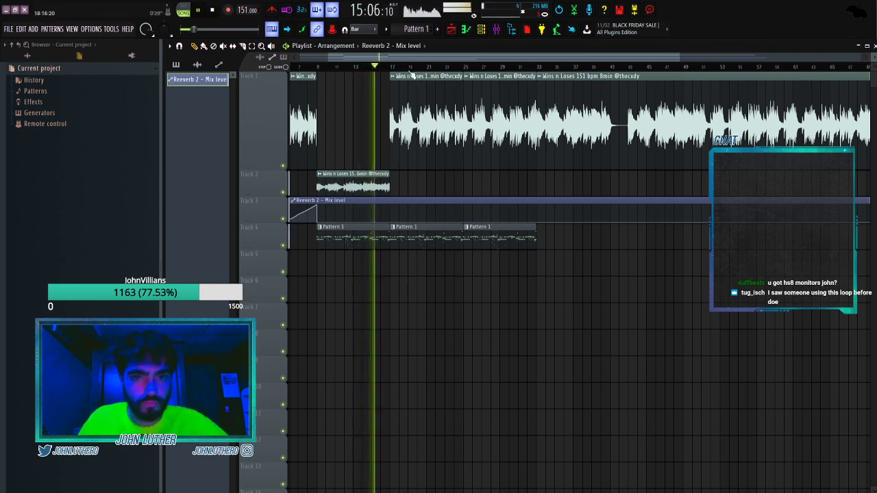
click(406, 232)
right_click(514, 238)
right_click(438, 234)
right_click(200, 80)
click(231, 217)
right_click(350, 235)
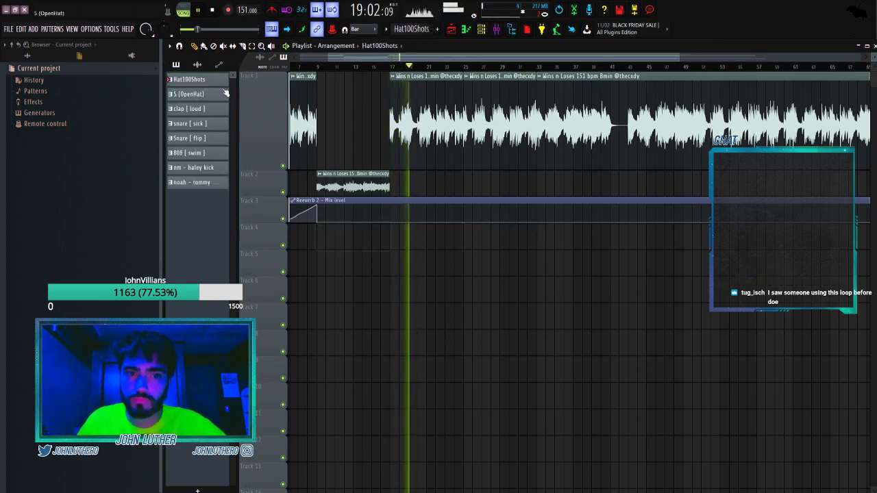
Place all eight split instrument patterns at bar 9 on tracks 4 to 11.
click(198, 182)
drag(201, 81, 317, 225)
key(space)
Check the pitch setting of the Wins n Loses loop and the notes of the noah - tommy pattern.
scroll(371, 71, down, 2)
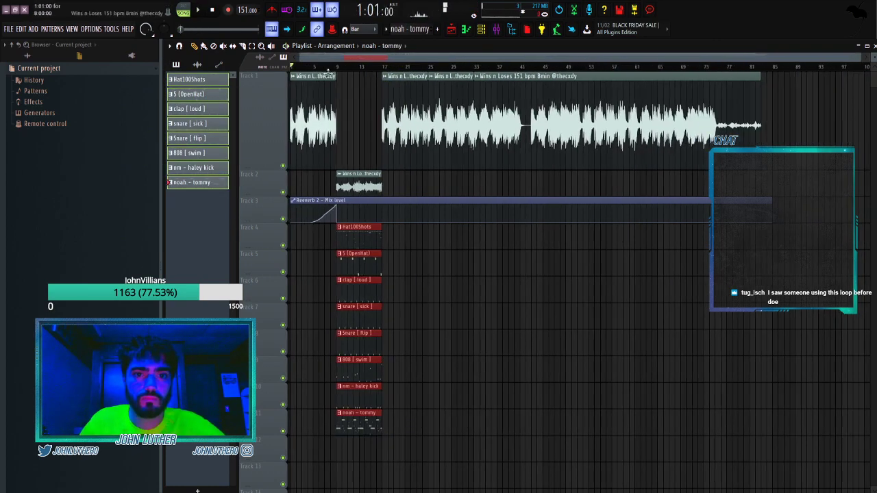
double_click(304, 85)
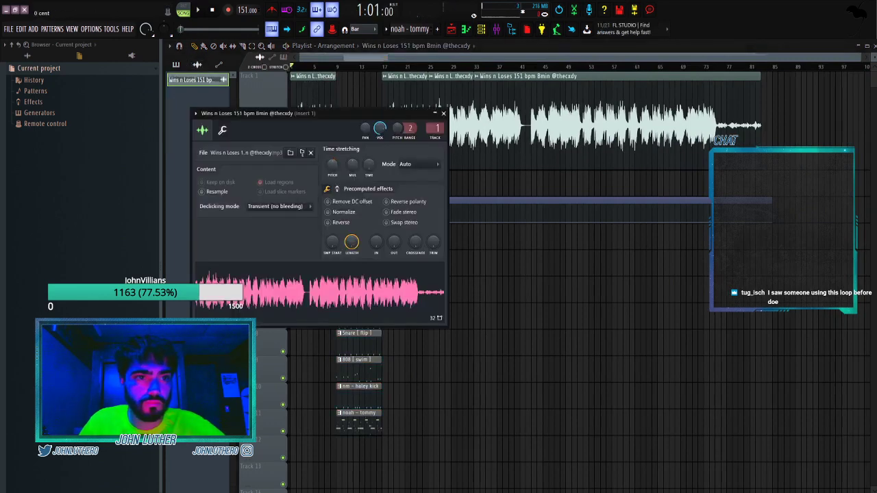
double_click(359, 418)
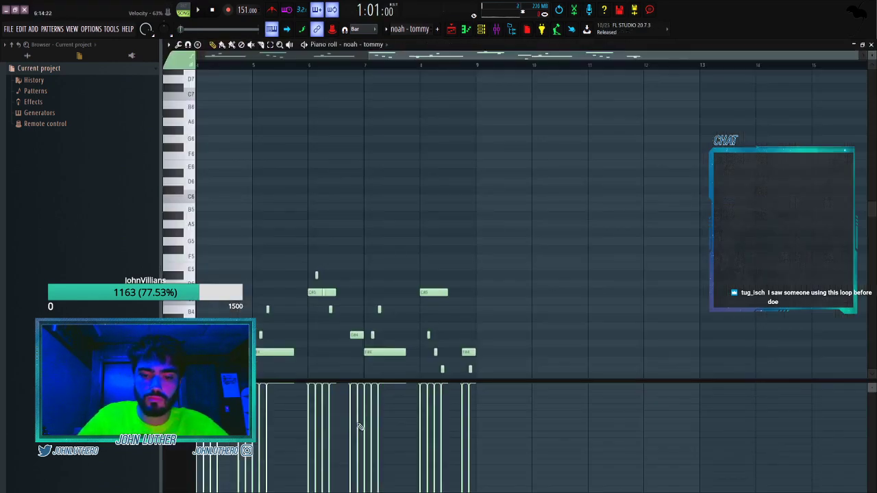
key(Down)
key(Down)
click(451, 29)
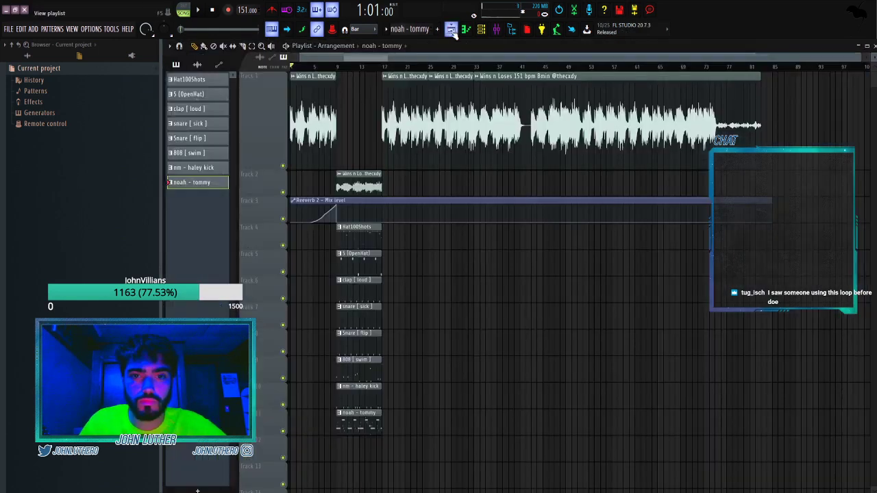
In the 808 pattern, raise the low G and A notes from bar 5 on by an octave and lower both high accent notes by an octave.
double_click(359, 370)
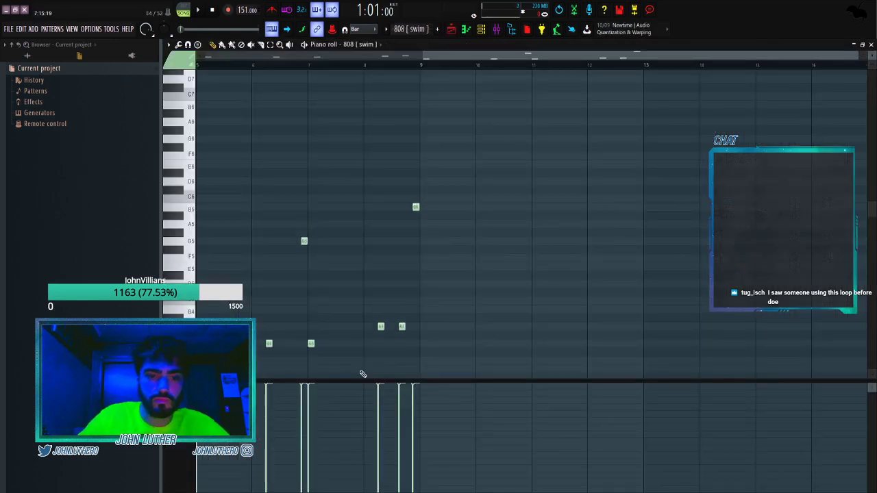
click(398, 56)
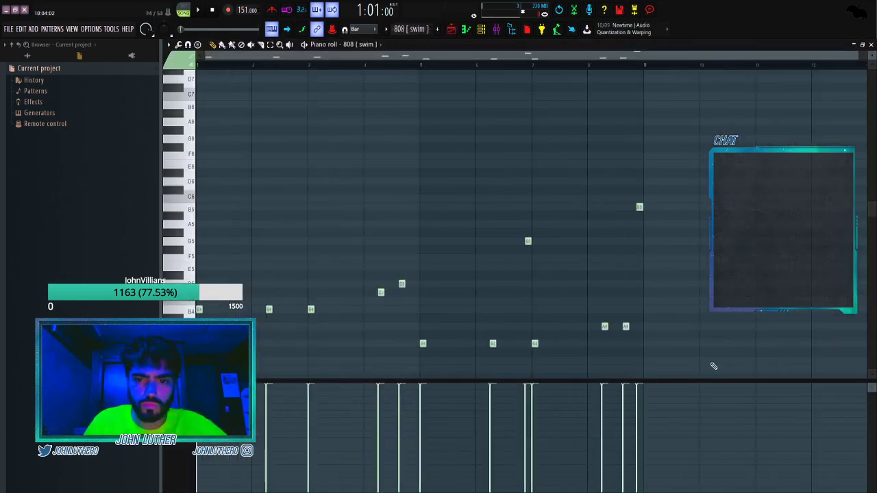
scroll(713, 367, down, 3)
drag(648, 336, 428, 261)
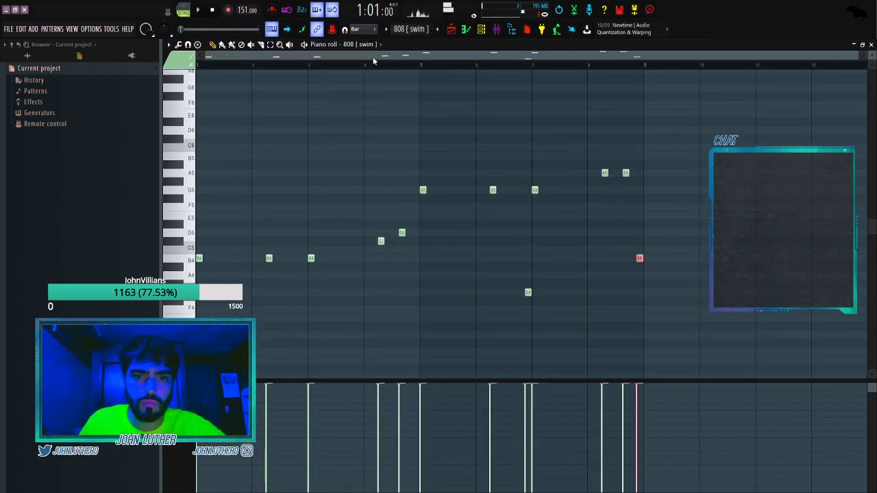
key(space)
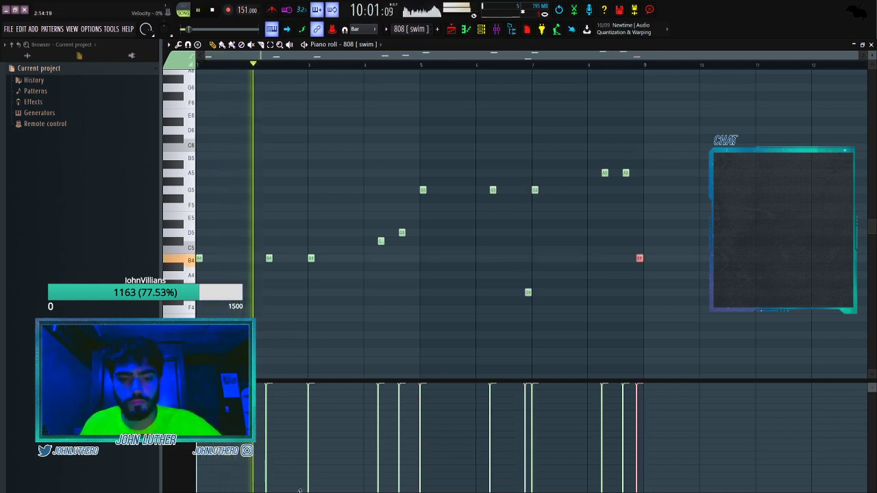
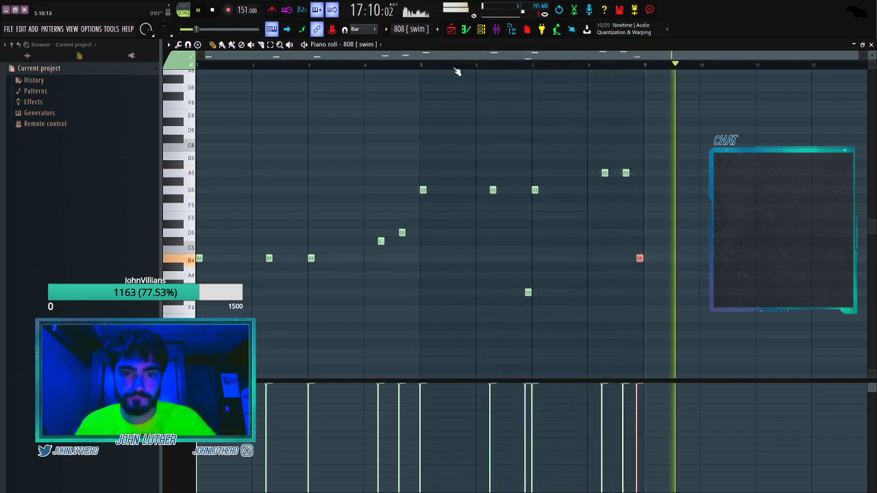
Move the 808 pattern's last note at the end of bar 8 to B5 and replay the phrase.
key(space)
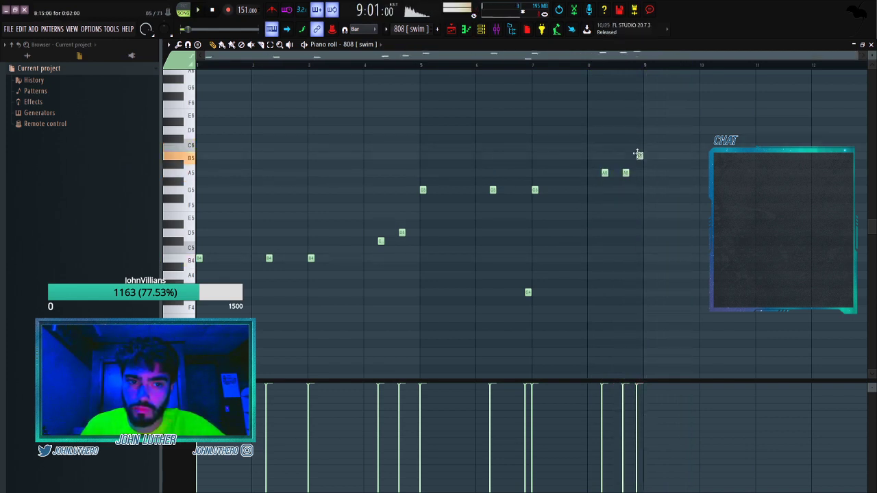
key(space)
click(537, 66)
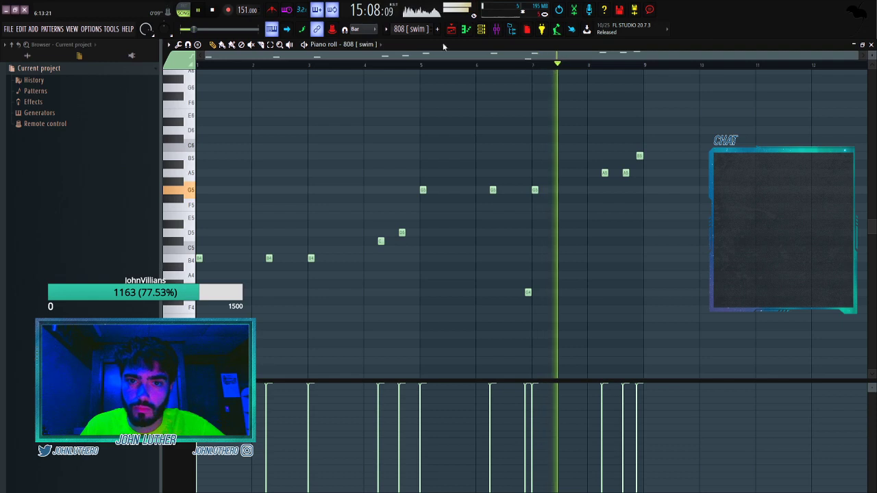
Duplicate all eight pattern clips of bars 9 to 16 so they repeat from bar 17.
click(451, 29)
scroll(382, 386, down, 1)
drag(381, 459, 361, 181)
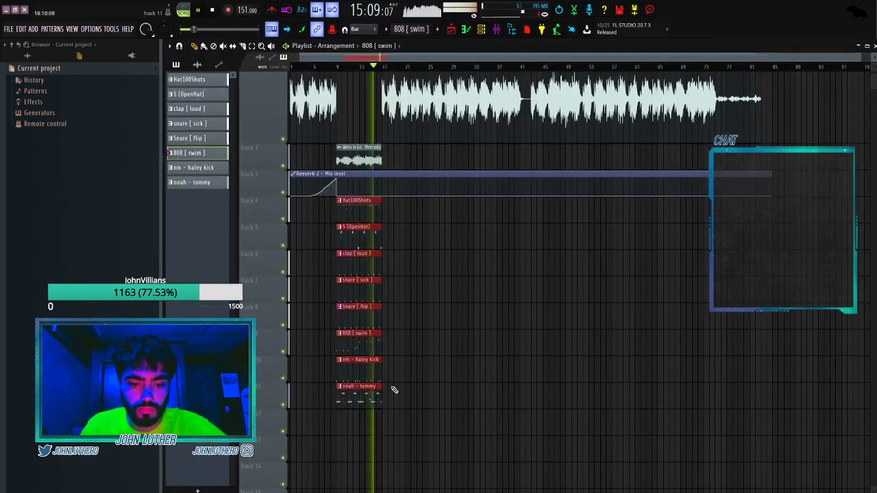
key(ctrl+b)
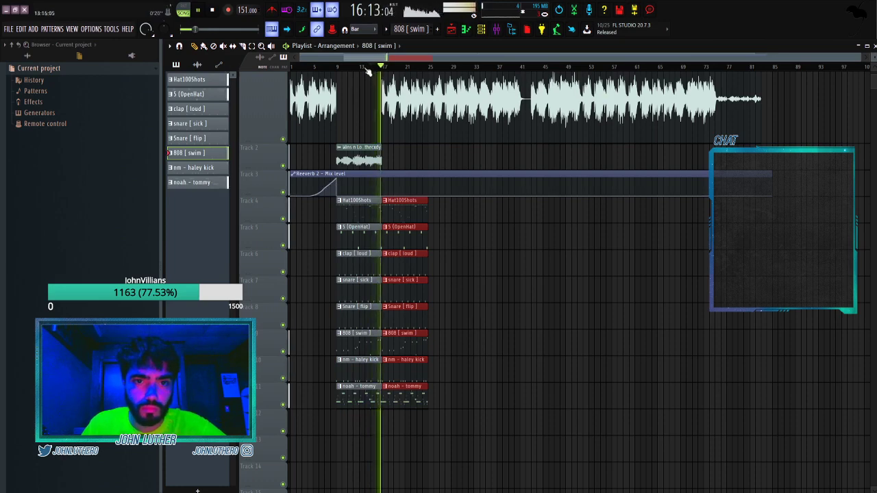
Lower the two A5 notes in bar 8 of the 808 pattern to G5.
double_click(383, 343)
drag(315, 182, 272, 172)
key(shift+Down)
key(shift+Down)
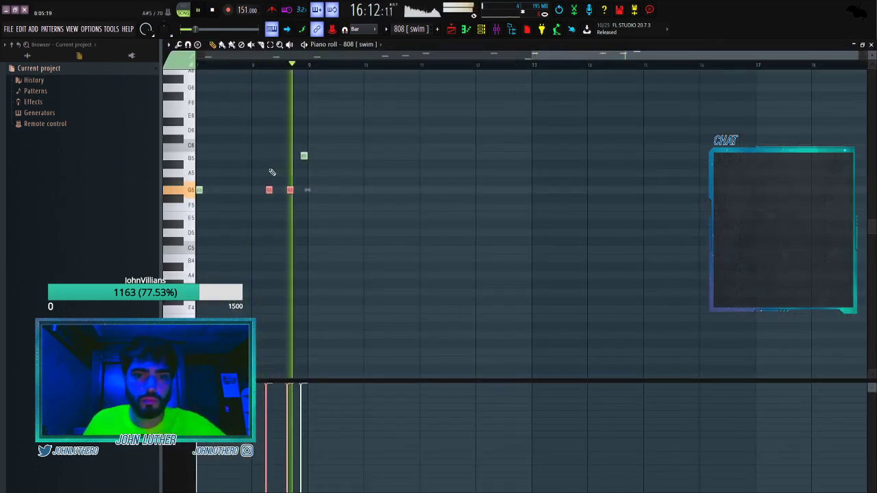
Duplicate the pattern clips of bars 9 to 24 to start at bar 25 and play the transition into bar 9.
click(458, 31)
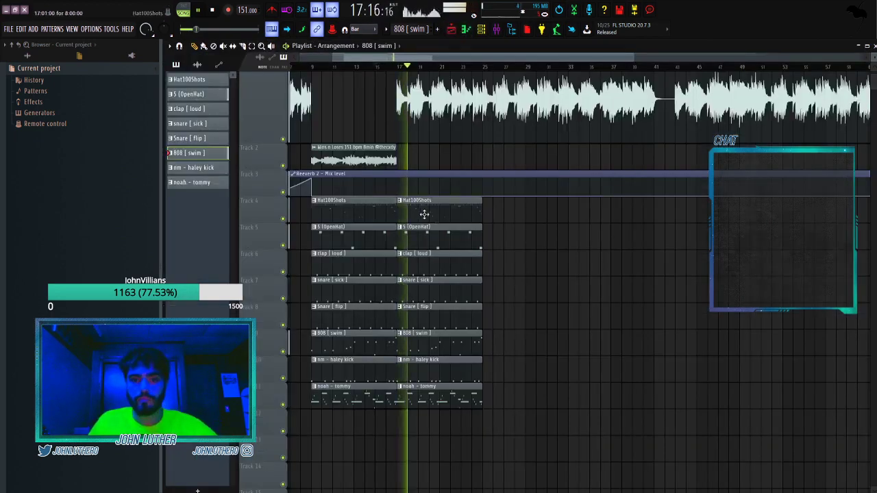
scroll(410, 74, down, 2)
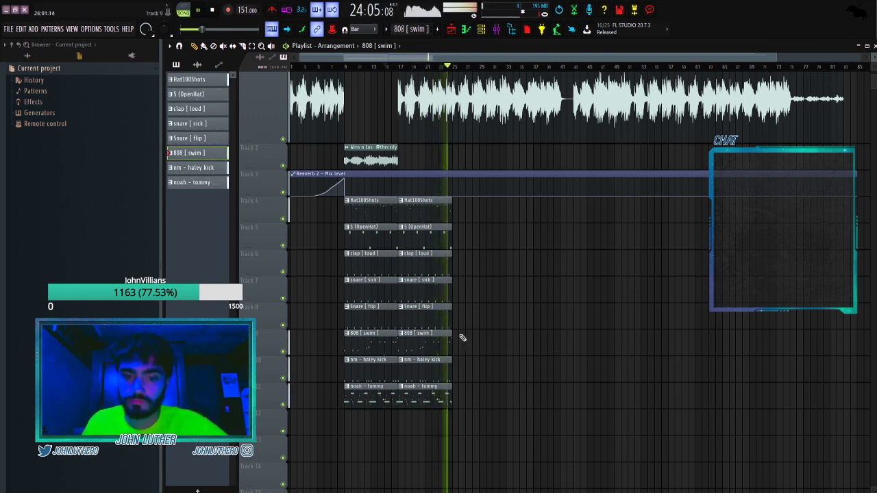
drag(464, 409, 344, 197)
key(ctrl+b)
click(382, 66)
click(331, 66)
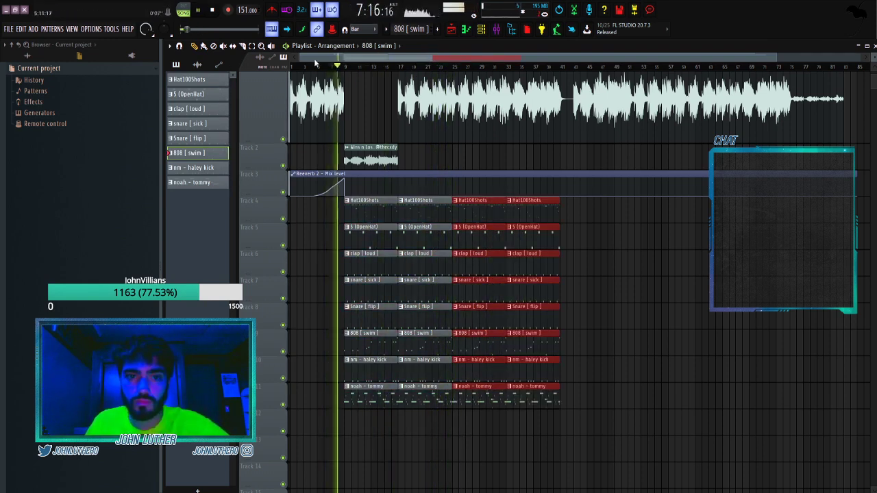
scroll(334, 69, up, 3)
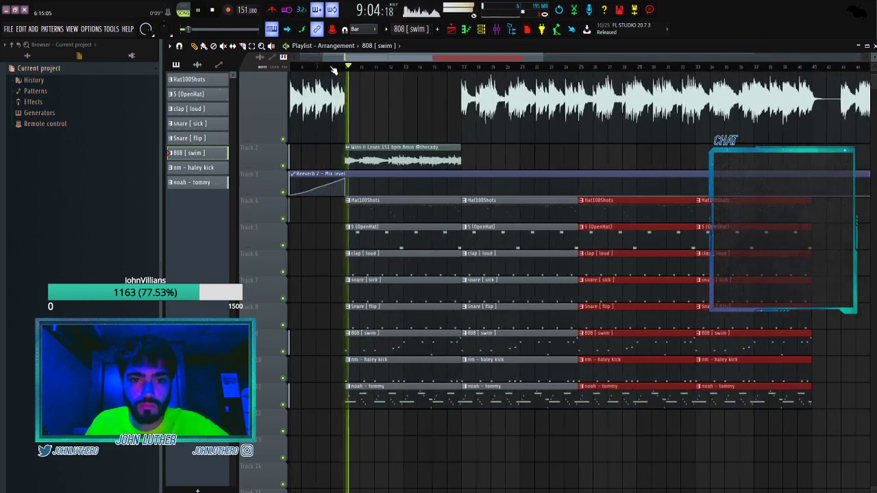
key(space)
Solo the loop on track 1 with the reverb automation track enabled and listen from bar 33 and bar 9.
scroll(332, 71, down, 4)
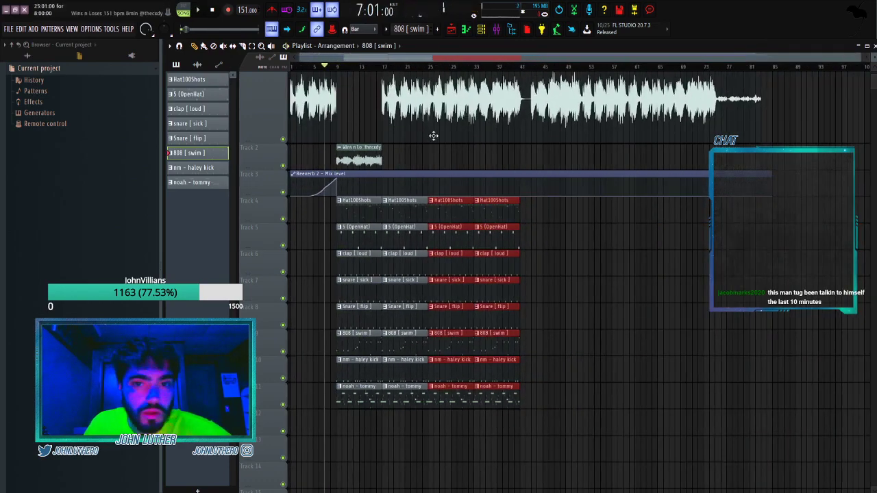
scroll(434, 135, up, 1)
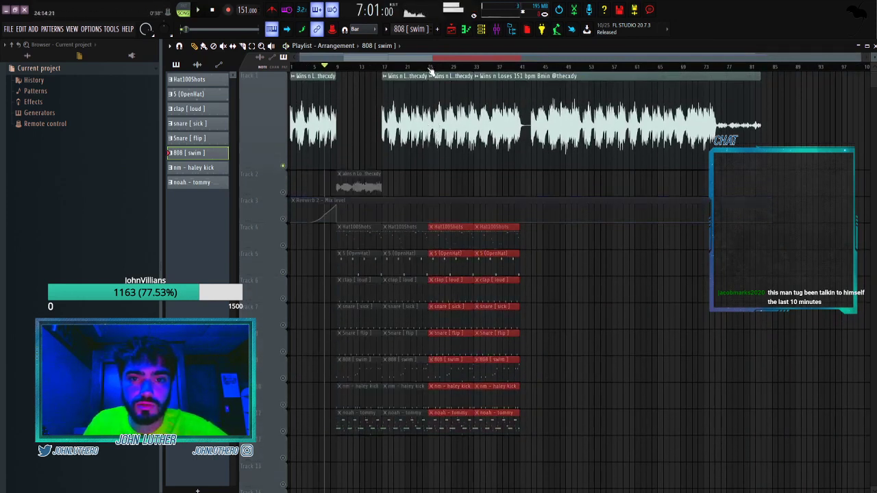
click(286, 223)
key(space)
click(475, 66)
drag(534, 71, 341, 76)
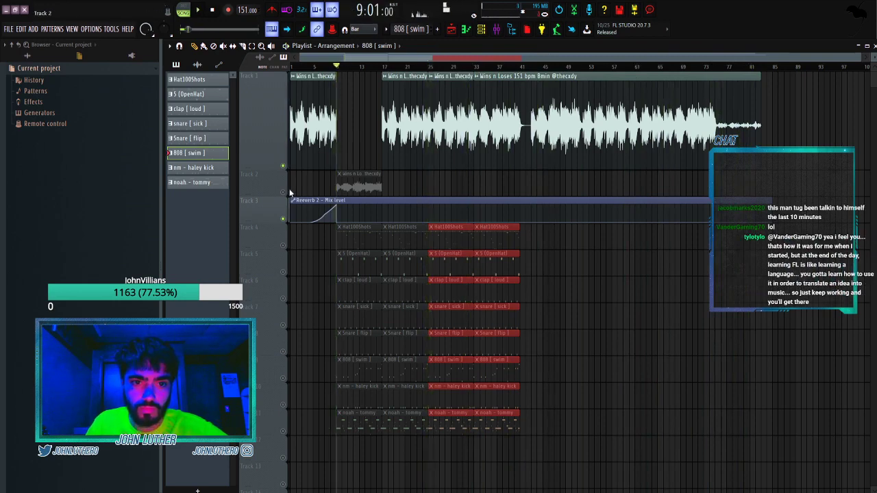
Solo the loop clip on track 2 with the reverb automation track enabled and play it from bar 9.
right_click(284, 192)
click(283, 218)
key(space)
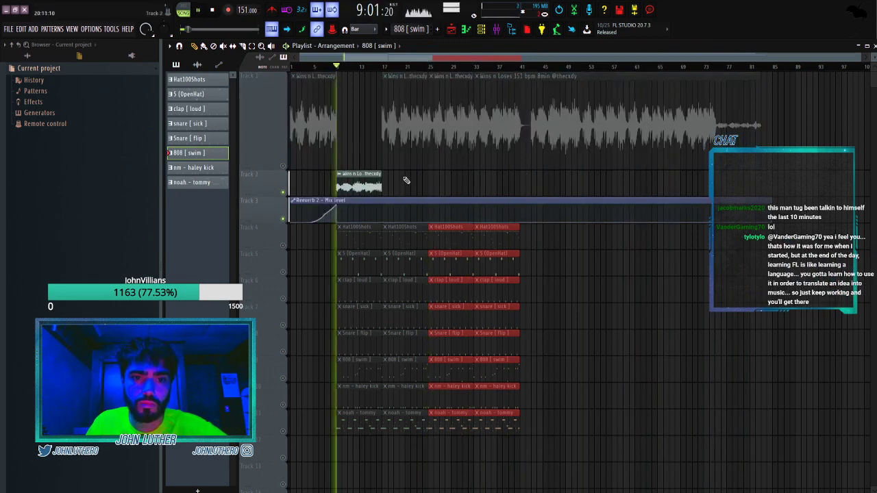
Adjust the wet level of the Fruity Reeverb 2 on Insert 1 and set the Insert 1 volume to 87%.
click(511, 30)
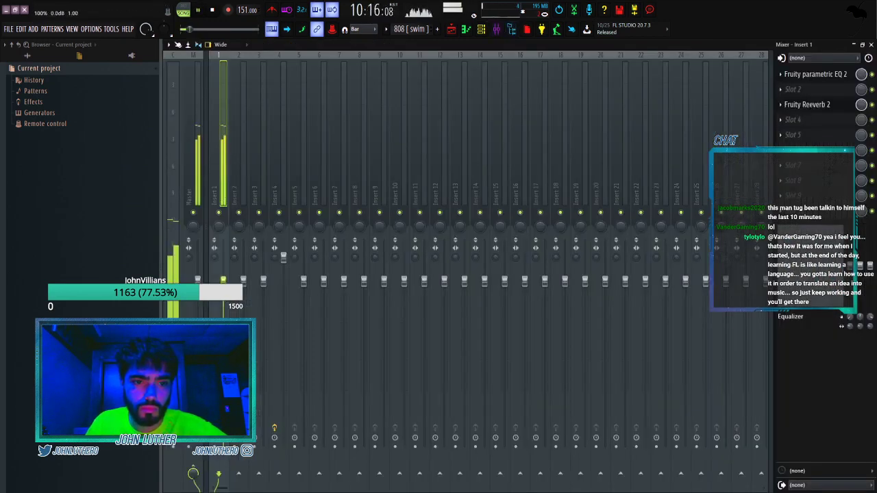
click(792, 108)
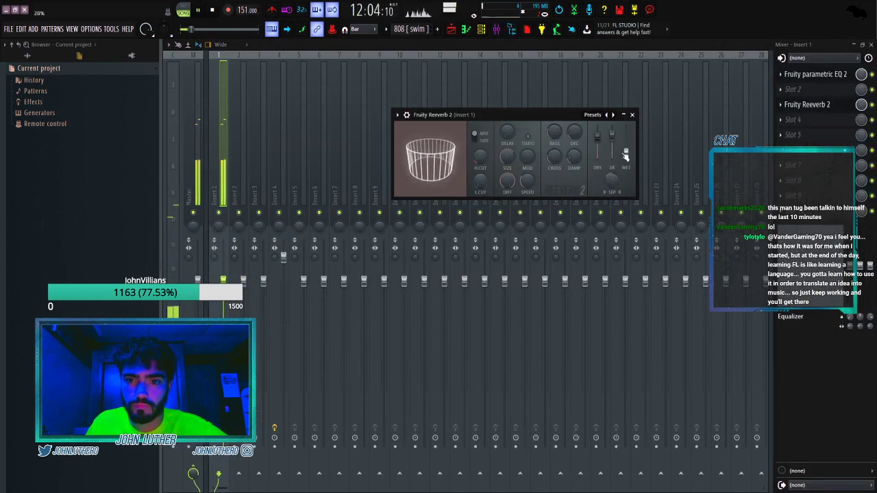
click(814, 74)
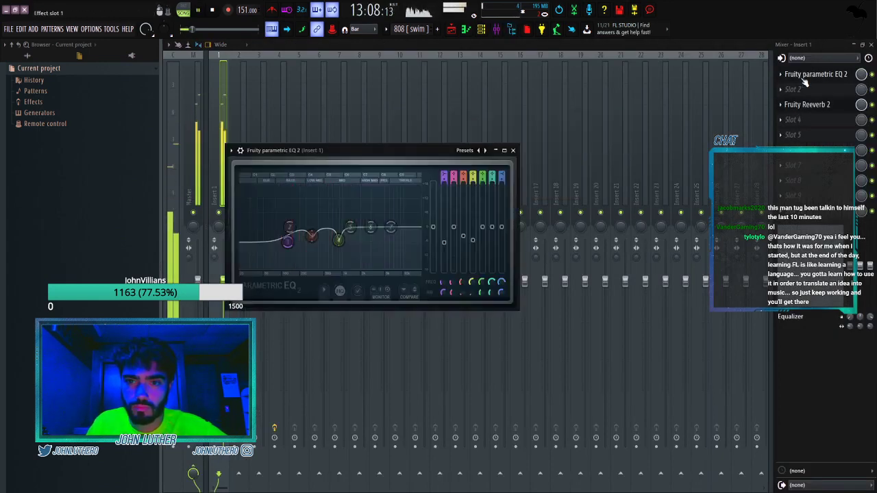
mouse_move(282, 228)
mouse_down()
mouse_move(313, 215)
mouse_move(311, 227)
mouse_move(294, 226)
mouse_up()
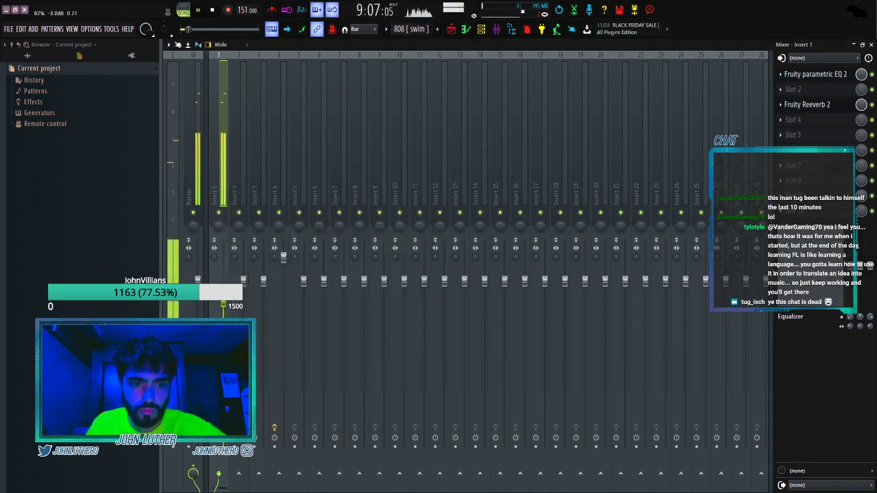
Unmute all playlist tracks and play the arrangement from bar 8 into the drums.
click(451, 30)
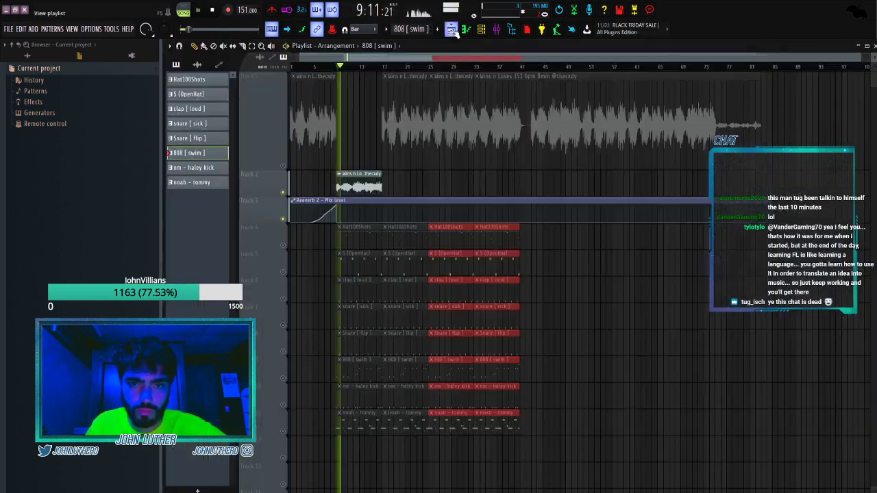
key(space)
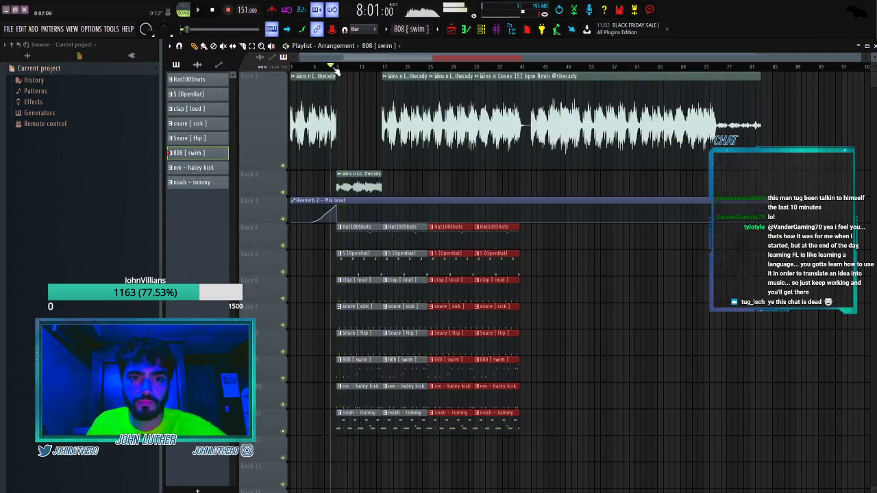
key(space)
scroll(336, 69, up, 5)
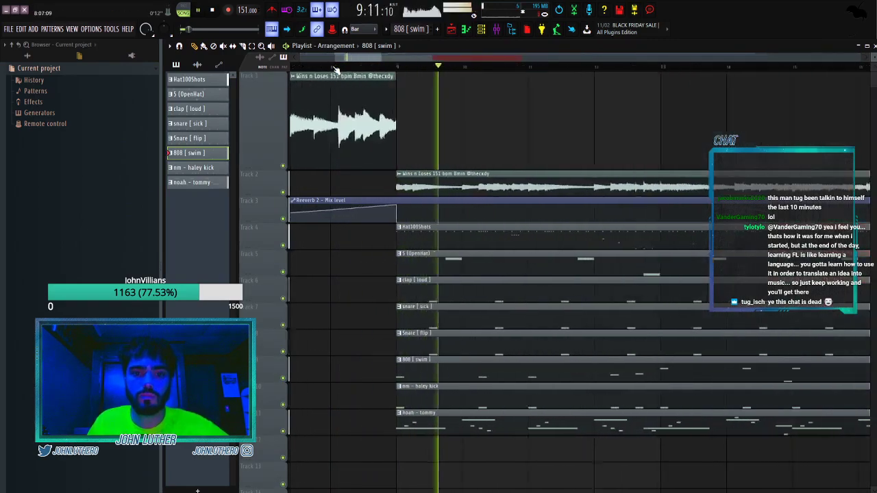
Slice off and remove bar 24 from the open hat, clap, both snare, 808 and kick clips.
scroll(337, 70, down, 3)
scroll(336, 69, down, 1)
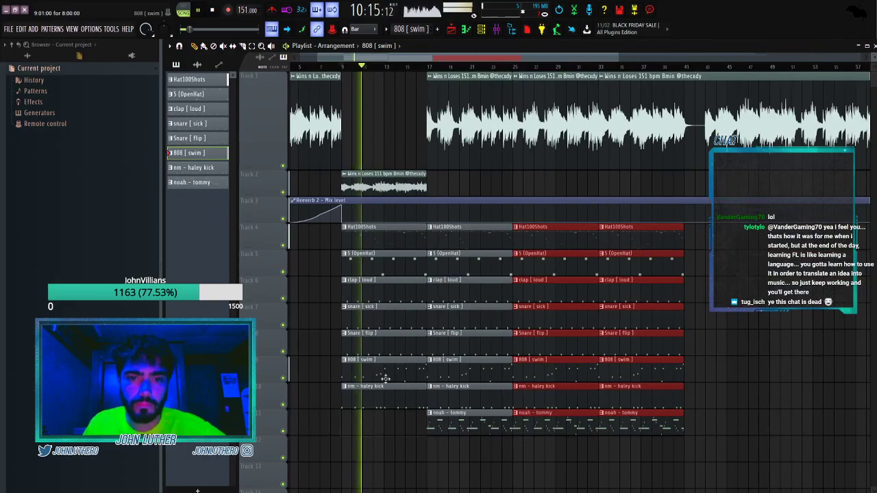
scroll(380, 69, down, 2)
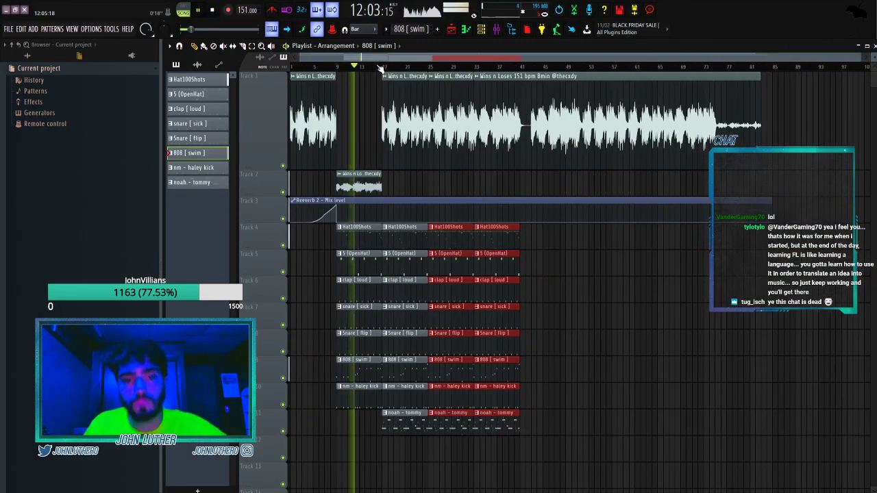
scroll(380, 68, up, 3)
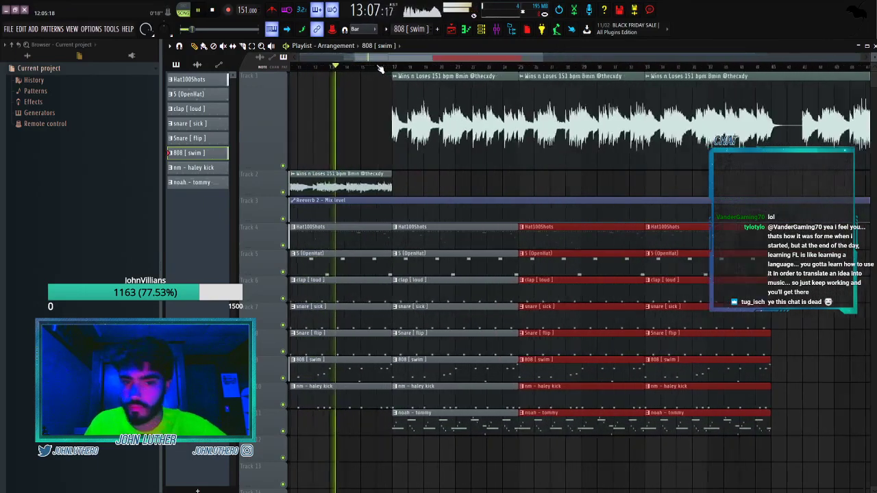
scroll(394, 68, down, 3)
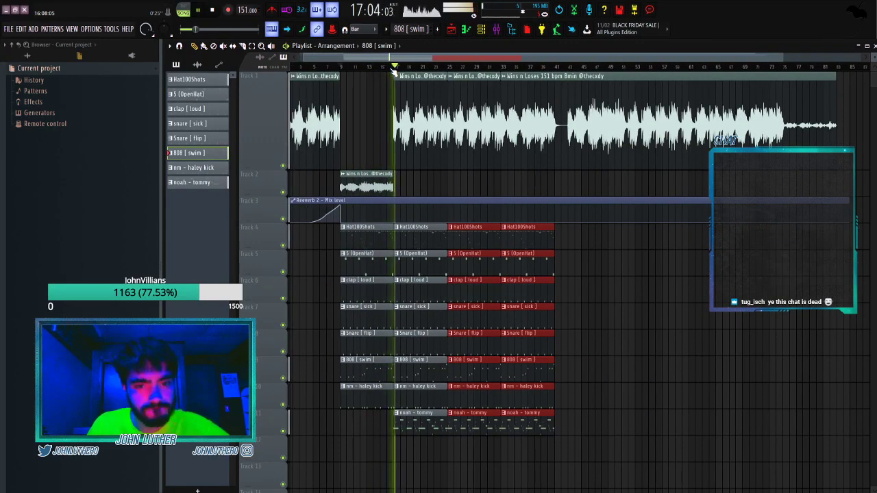
scroll(394, 70, down, 1)
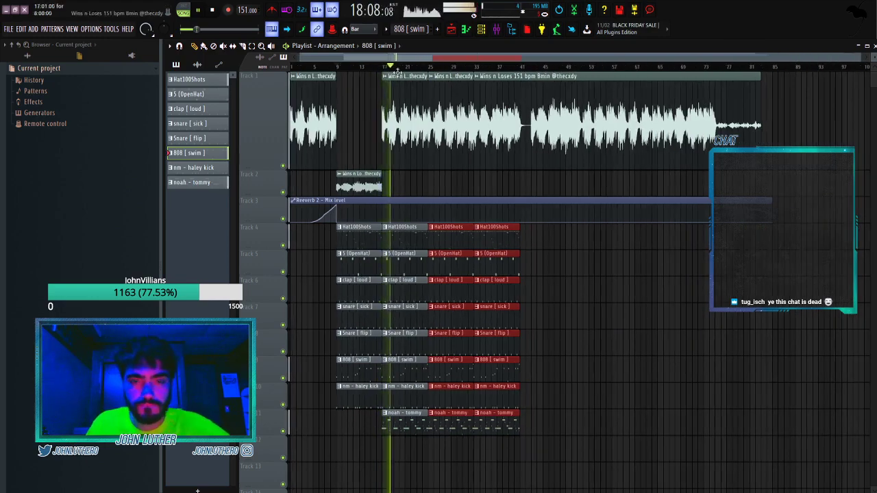
scroll(444, 76, up, 8)
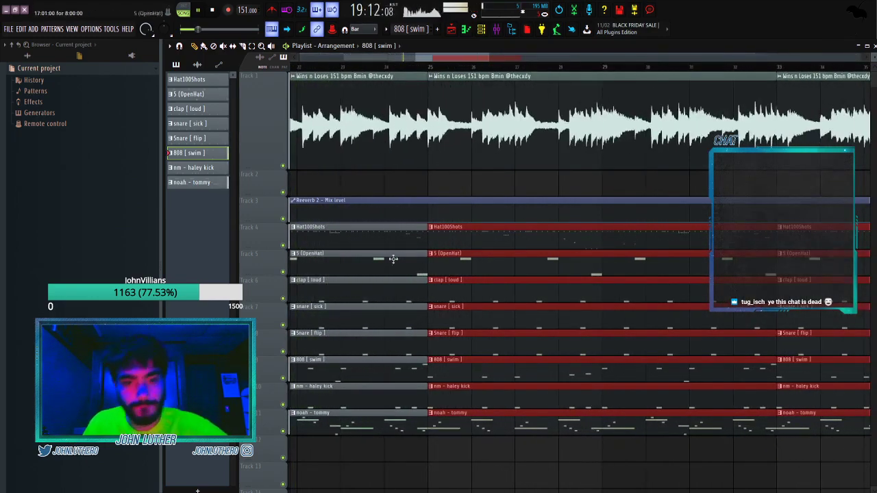
drag(411, 403, 414, 264)
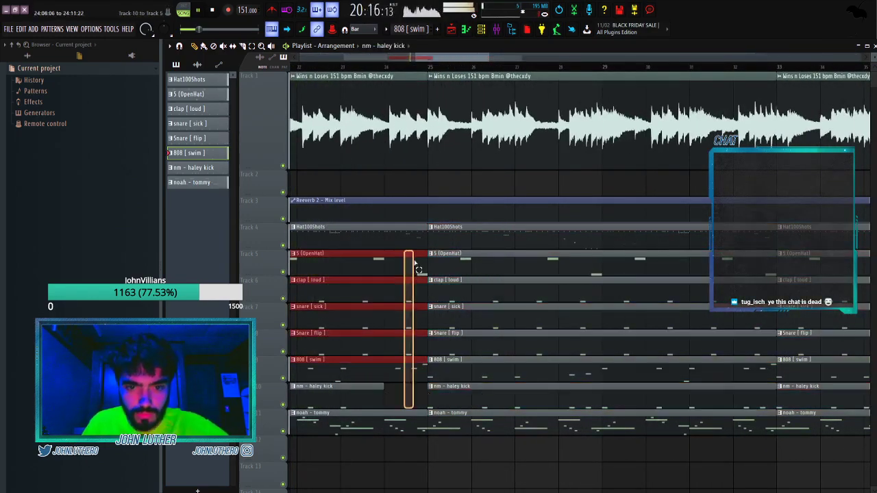
Make the noah - tommy clip at bar 25 unique, transpose its notes up an octave, and remove the loop clip above it.
double_click(437, 430)
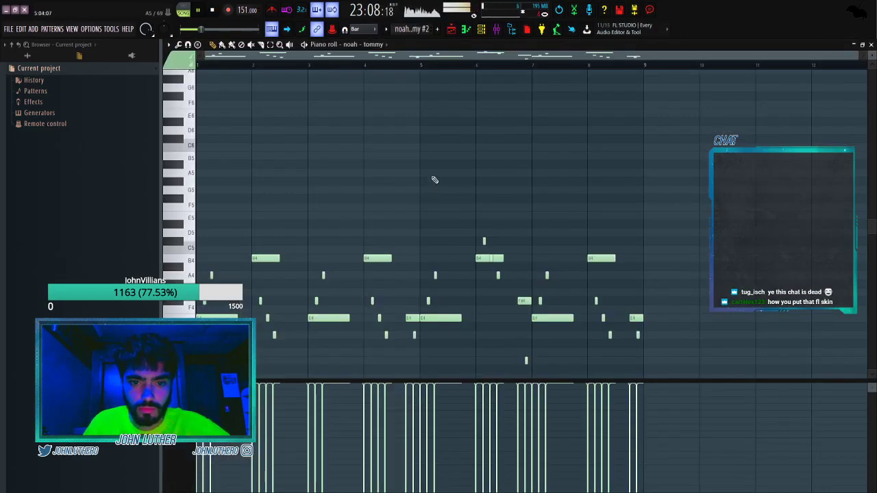
key(ctrl+Up)
click(447, 28)
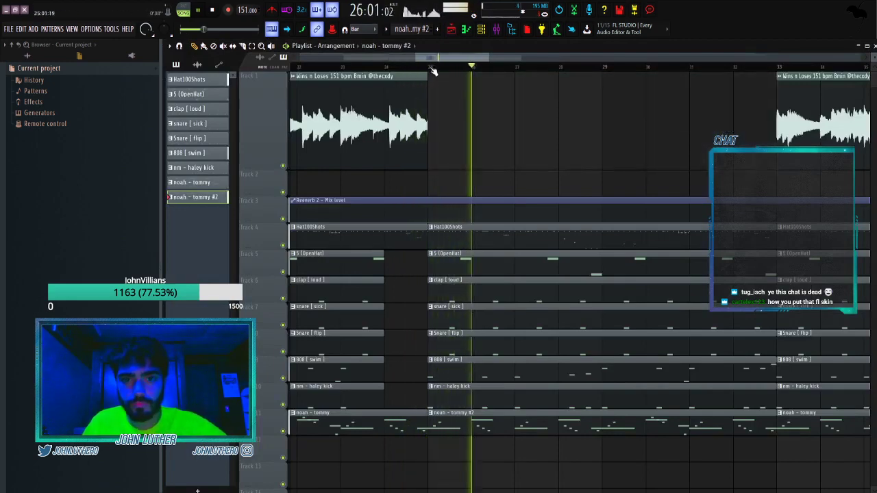
Delete the 5 (OpenHat) clip spanning bars 25 to 33 on track 5.
scroll(433, 70, down, 5)
scroll(433, 71, up, 4)
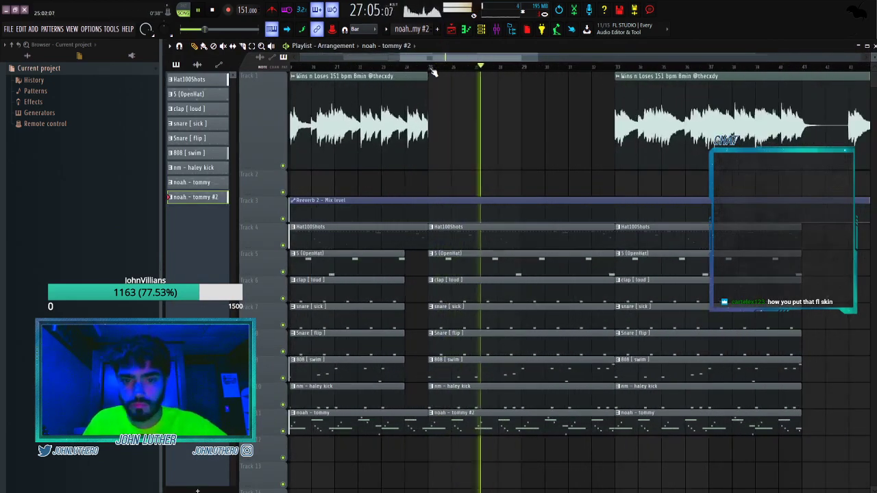
drag(473, 58, 500, 68)
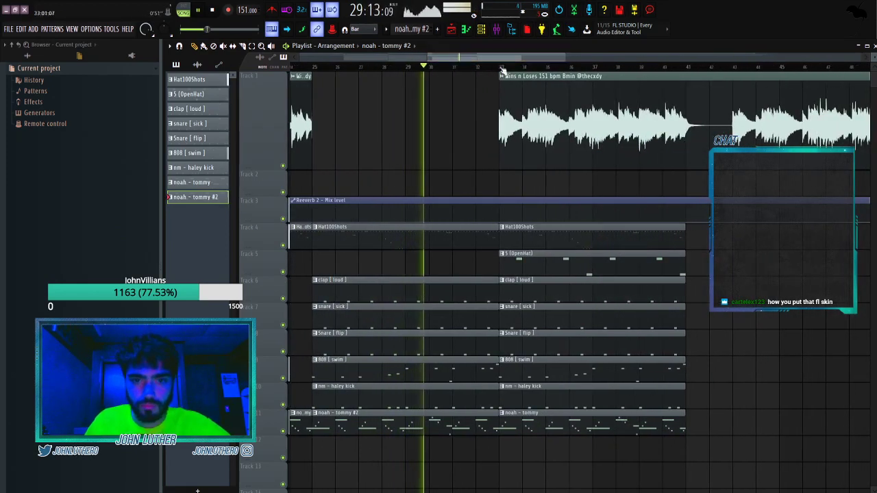
Set the playlist snap to Step and slice the Hat100Shots clip at step 11 of bar 28 and at bar 29.
click(388, 69)
scroll(391, 69, up, 1)
scroll(391, 68, up, 3)
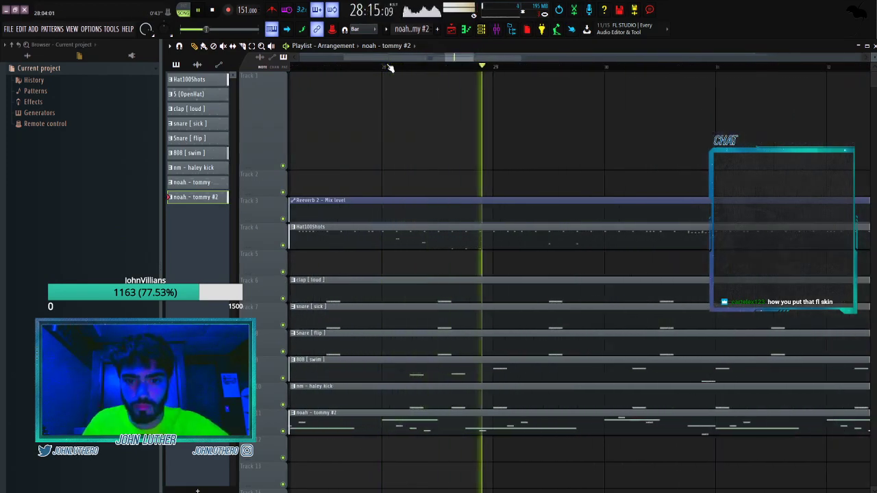
click(363, 29)
click(361, 103)
key(space)
key(space)
click(243, 46)
key(space)
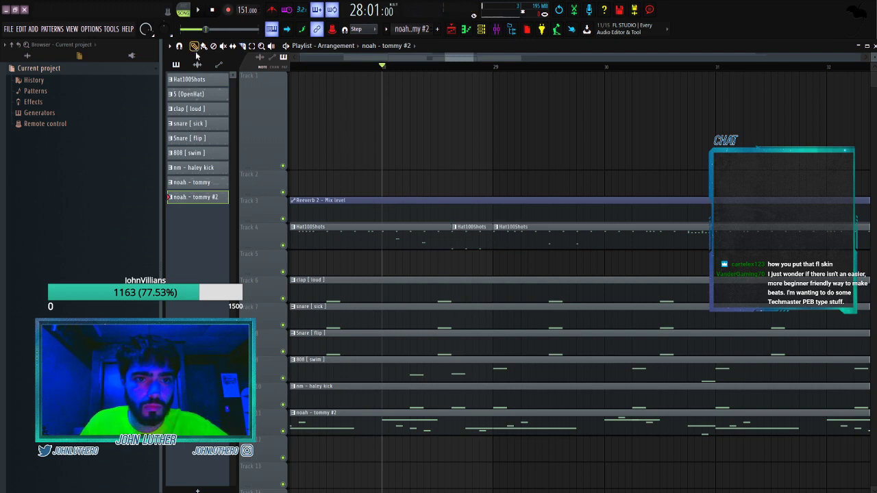
Make the sliced hat segment before bar 29 a separate pattern and edit its notes in the piano roll.
double_click(466, 241)
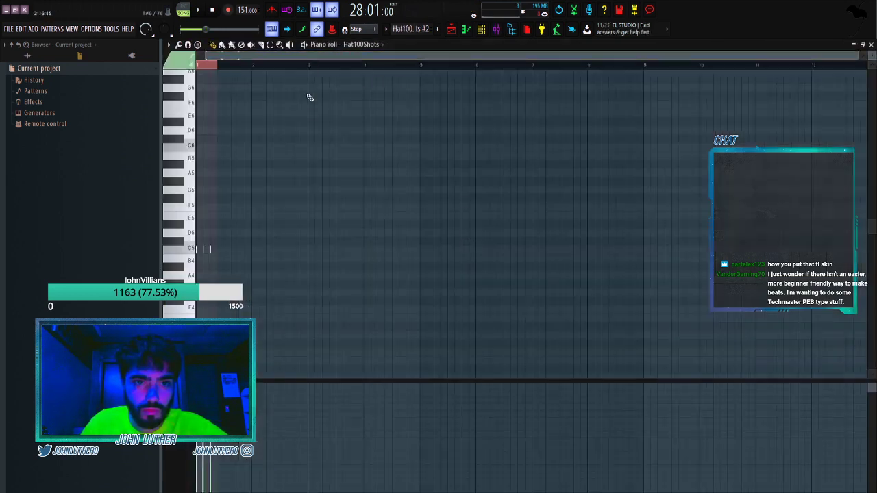
scroll(255, 150, down, 4)
click(451, 29)
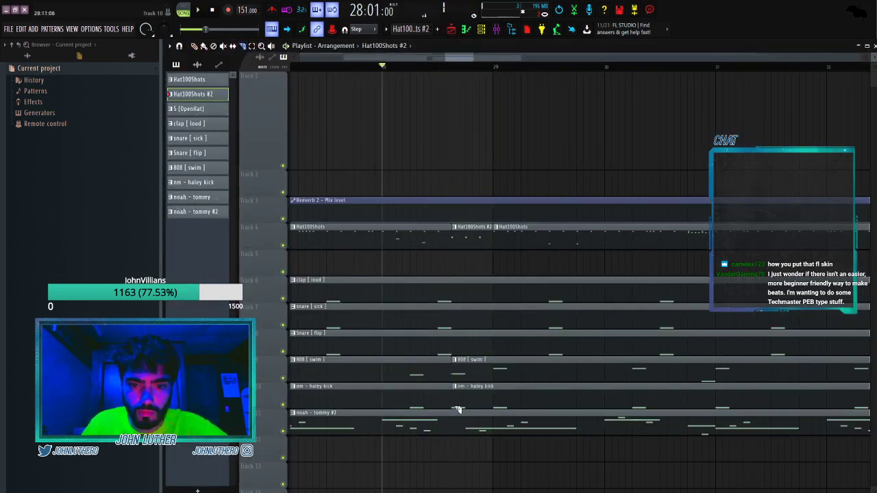
Slice the 808 and kick clips at bar 29 and remove their parts from step 5 of bar 28 up to there.
drag(495, 364, 495, 400)
key(space)
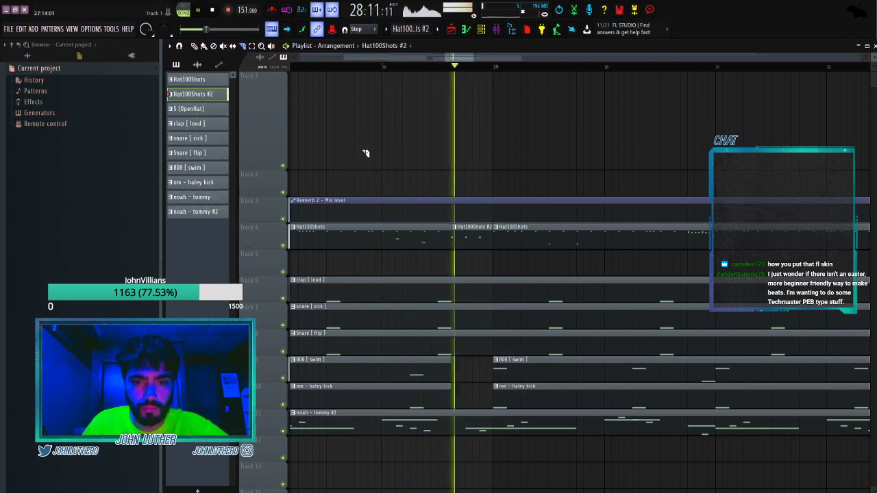
key(space)
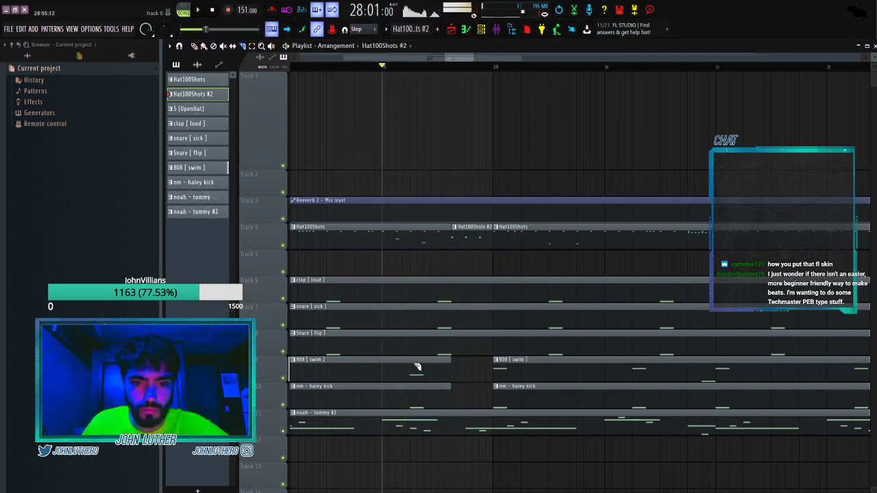
scroll(399, 67, down, 3)
Play the section from bar 25 and cut the second half of bar 28 out of the noah - tommy #2 clip.
mouse_move(381, 67)
mouse_down()
mouse_move(267, 74)
mouse_move(386, 68)
mouse_up()
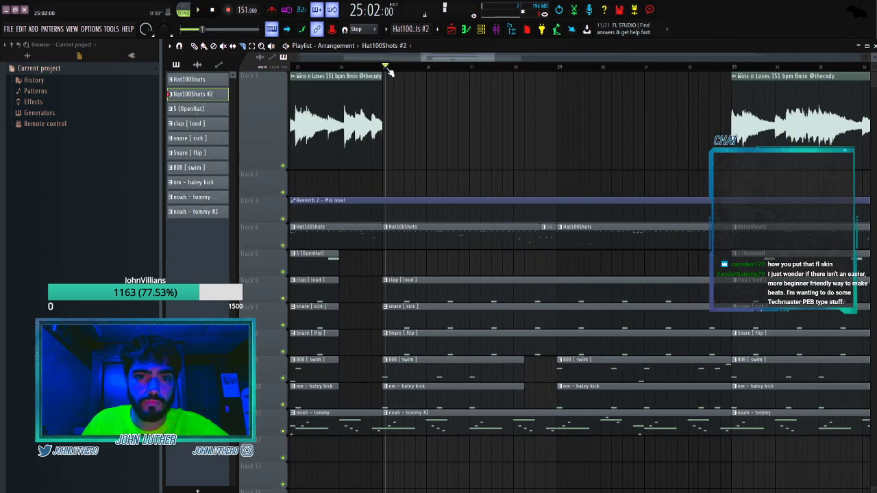
key(space)
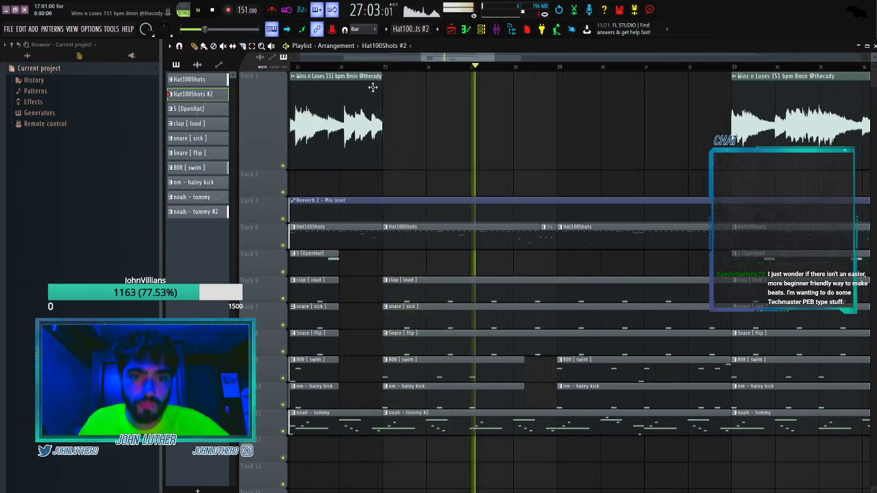
scroll(386, 74, down, 1)
scroll(386, 73, down, 2)
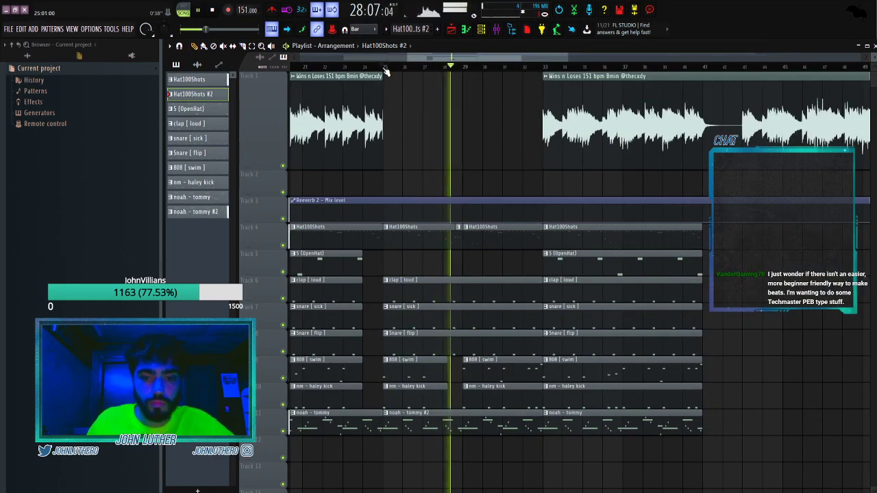
scroll(458, 72, up, 2)
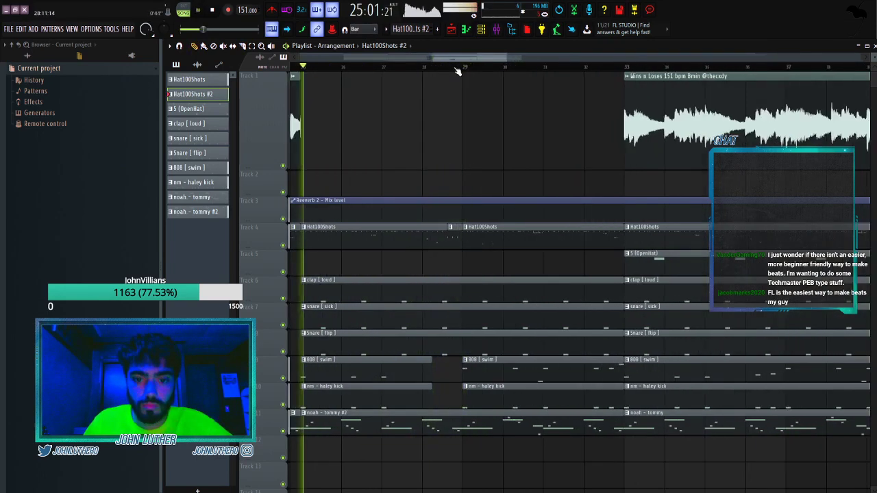
scroll(457, 71, up, 2)
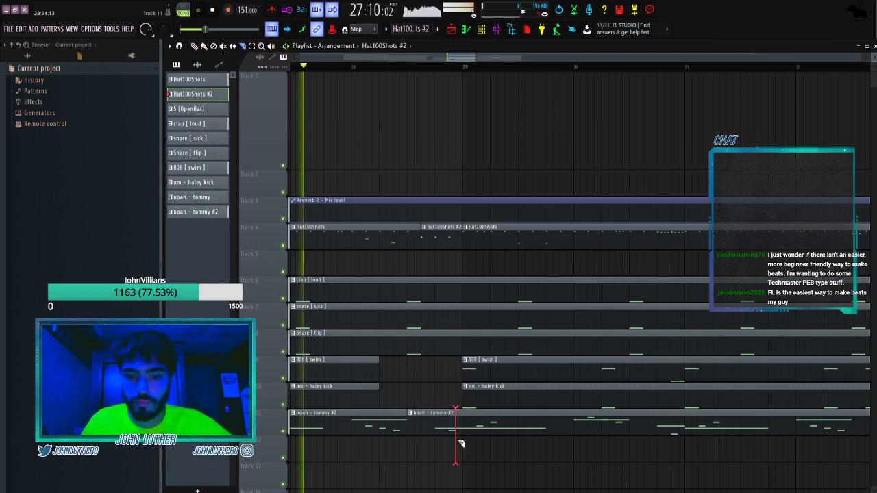
drag(458, 440, 466, 441)
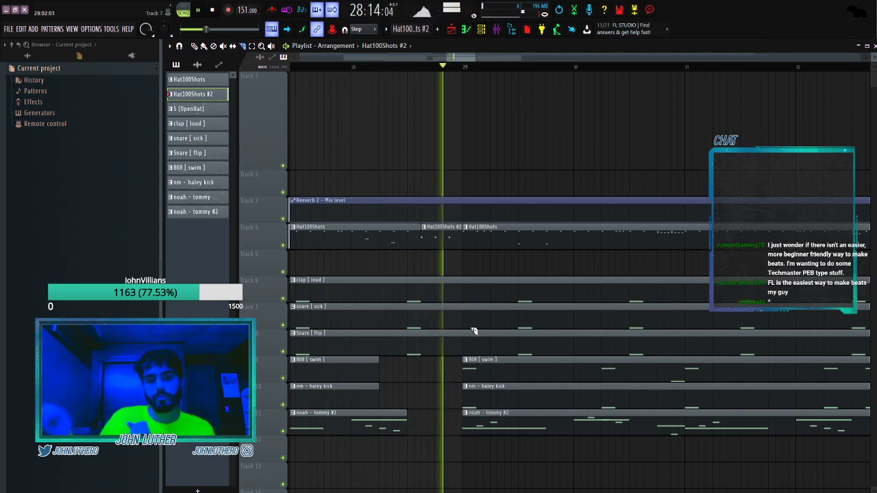
Listen to the transition from bar 31 and delete the noah - tommy clip at bar 33.
drag(456, 57, 471, 60)
scroll(473, 68, down, 2)
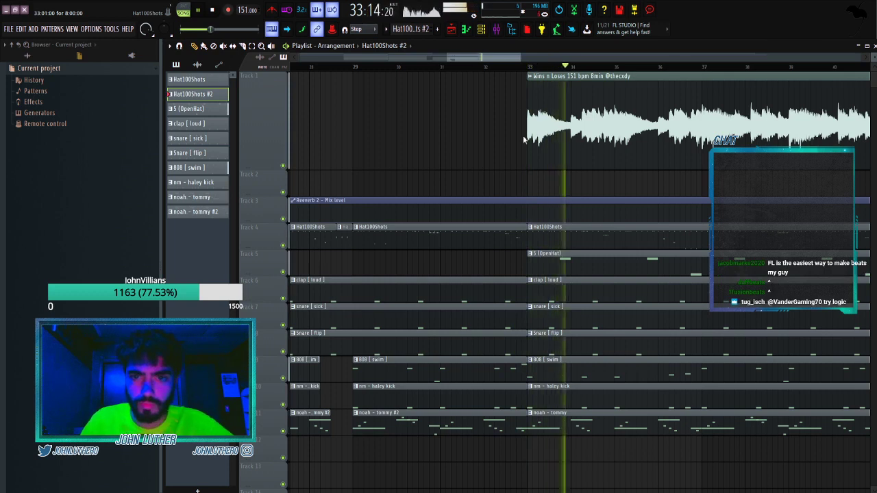
click(463, 67)
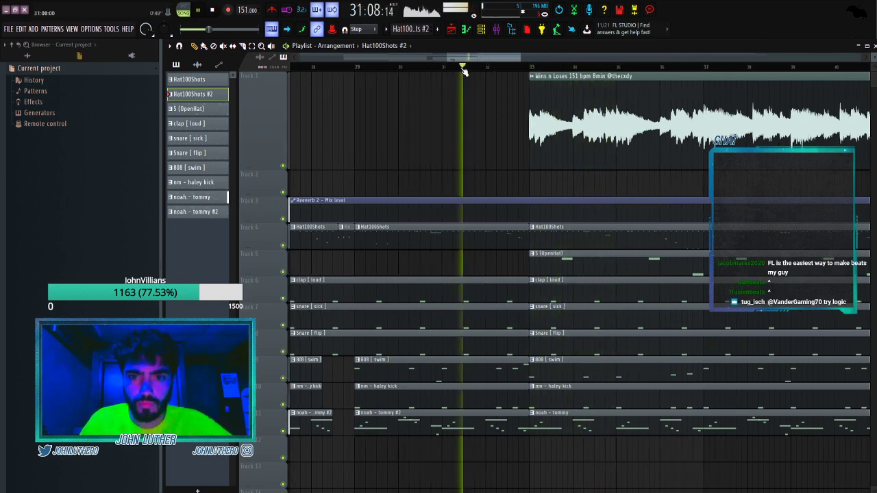
right_click(558, 414)
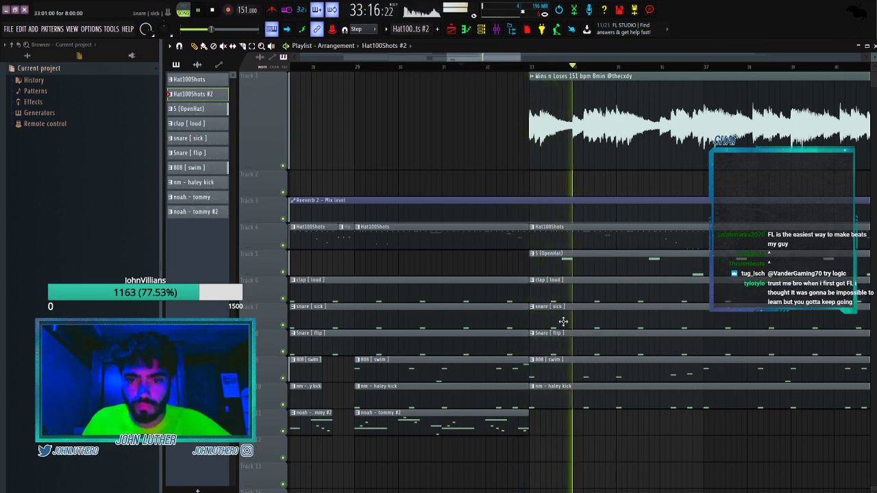
Replace the snare [ sick ] and Snare [ flip ] clips at bar 33 with the ones from bar 25, keeping the clap and 808.
right_click(562, 287)
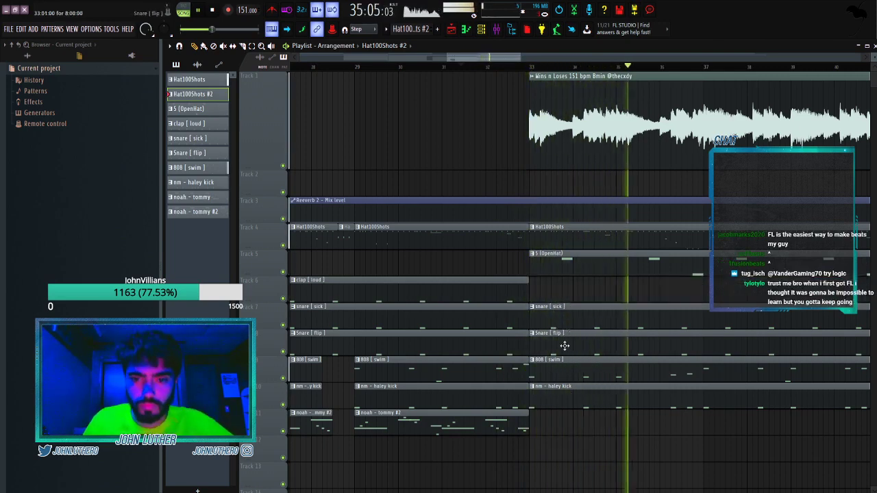
key(ctrl+z)
scroll(555, 336, down, 5)
right_click(533, 344)
right_click(534, 372)
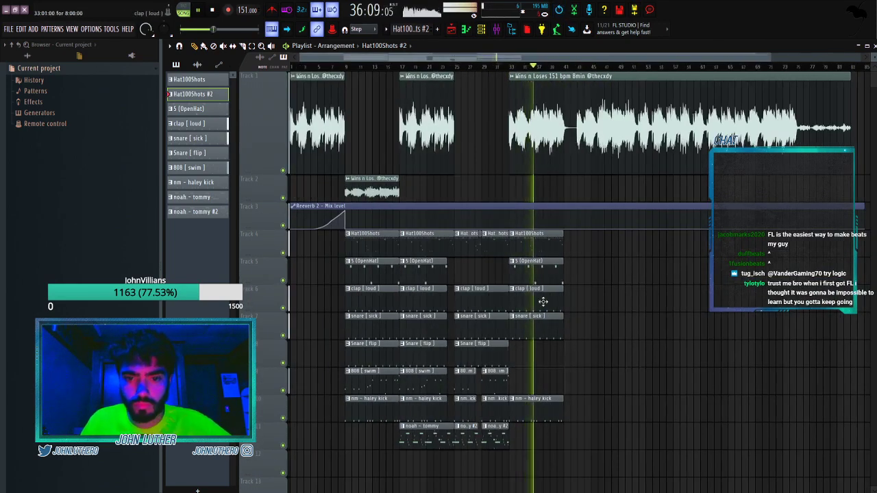
key(ctrl+z)
right_click(547, 329)
right_click(548, 350)
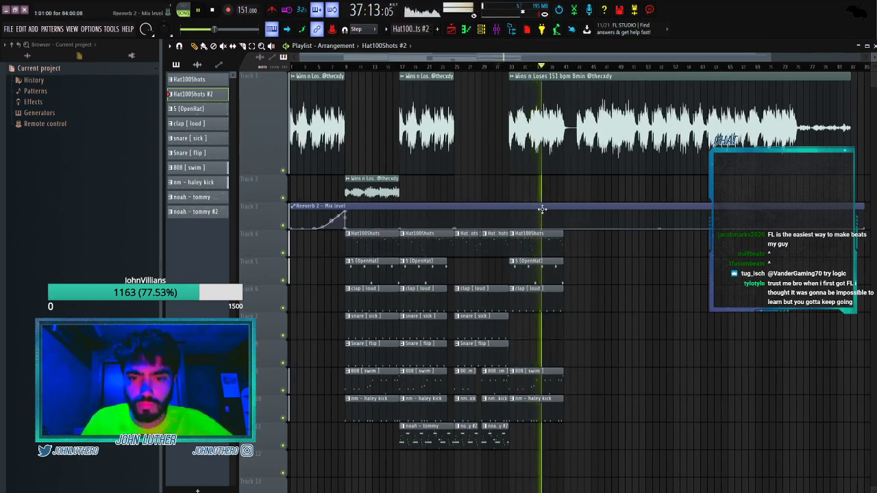
click(430, 66)
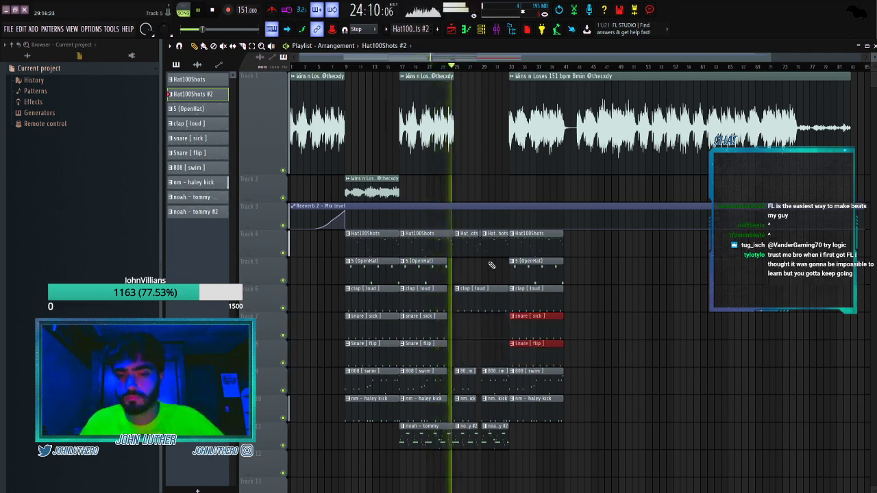
Open the clap [ loud ] sampler from the channel rack and lower its sample start.
double_click(483, 288)
click(482, 29)
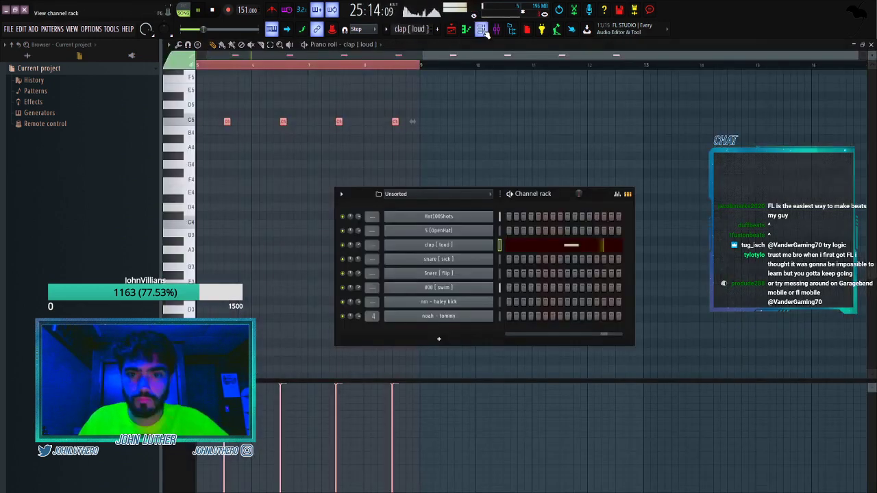
click(407, 246)
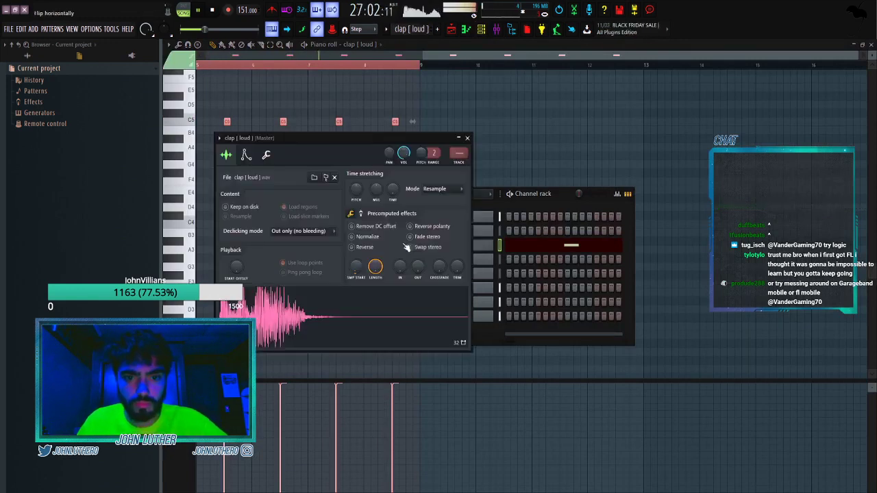
drag(357, 271, 357, 281)
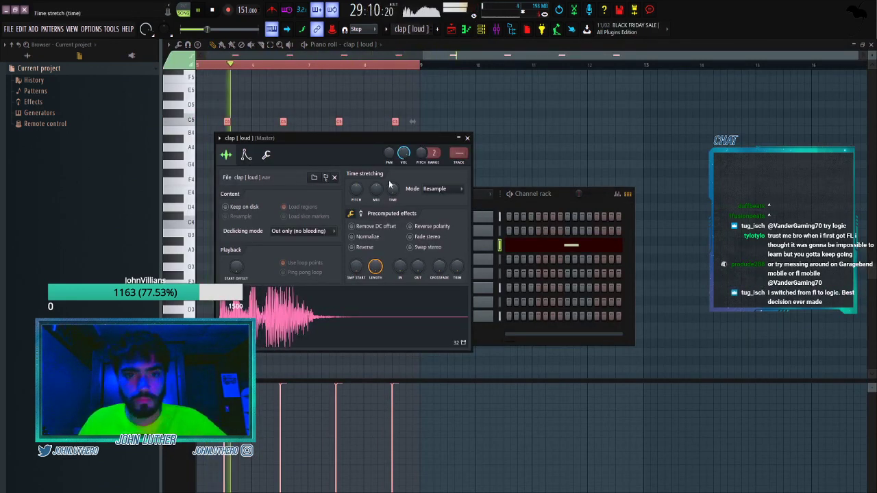
Return to the playlist and delete the Snare [ flip ] and snare [ sick ] clips at bar 33.
click(450, 30)
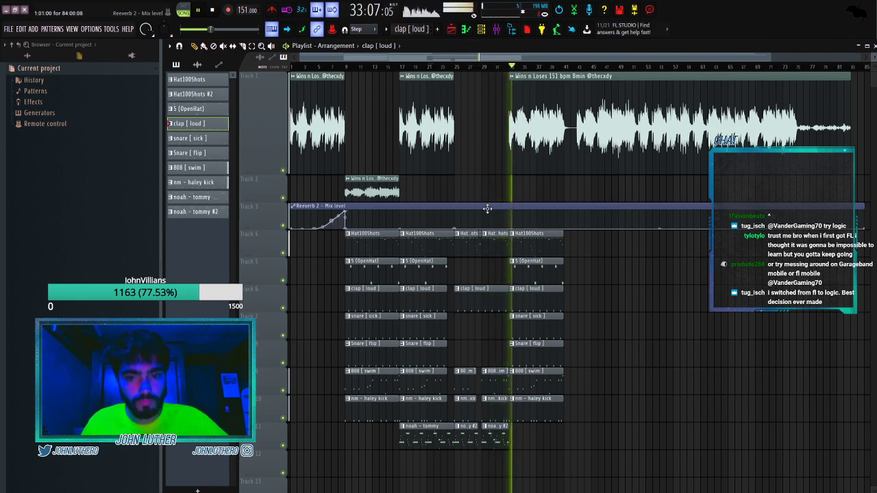
right_click(526, 343)
right_click(528, 318)
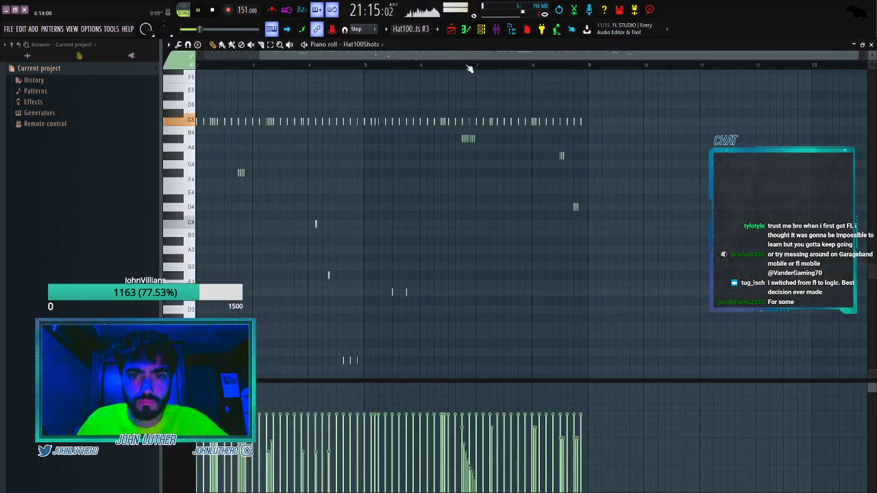
Delete most of the hat notes below the C5 row in the Hat100Shots #3 pattern and return to the playlist.
scroll(520, 149, down, 3)
scroll(548, 200, up, 2)
drag(699, 287, 263, 128)
key(Delete)
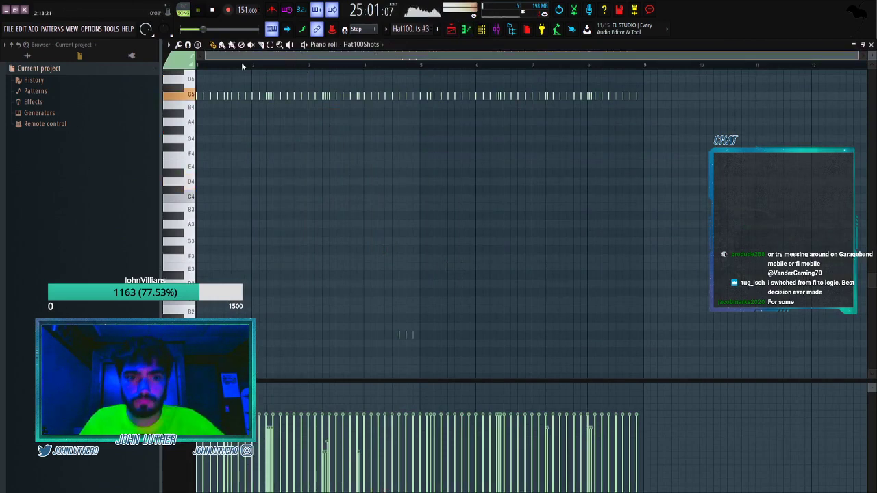
click(452, 30)
click(452, 31)
click(450, 30)
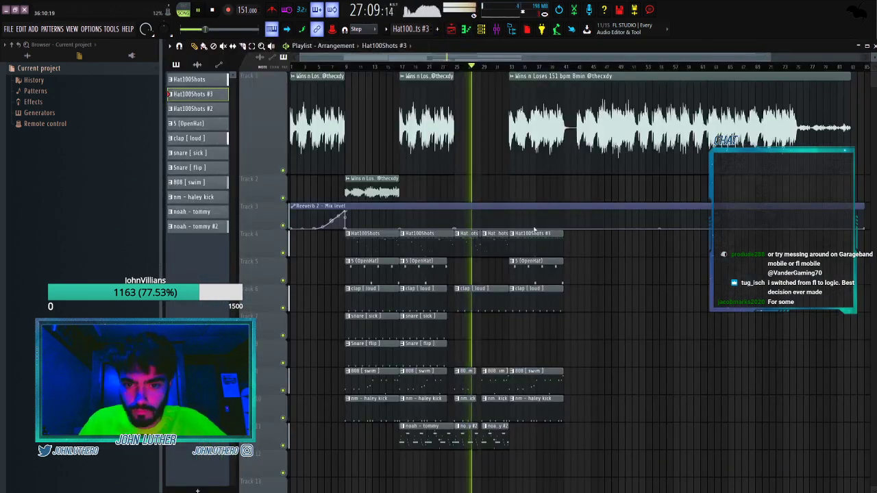
Reopen the Hat100Shots #3 notes from bar 33 and thin out the extra C5 hat hits in bars 1, 2 and 7.
click(503, 68)
double_click(515, 248)
drag(436, 56, 377, 56)
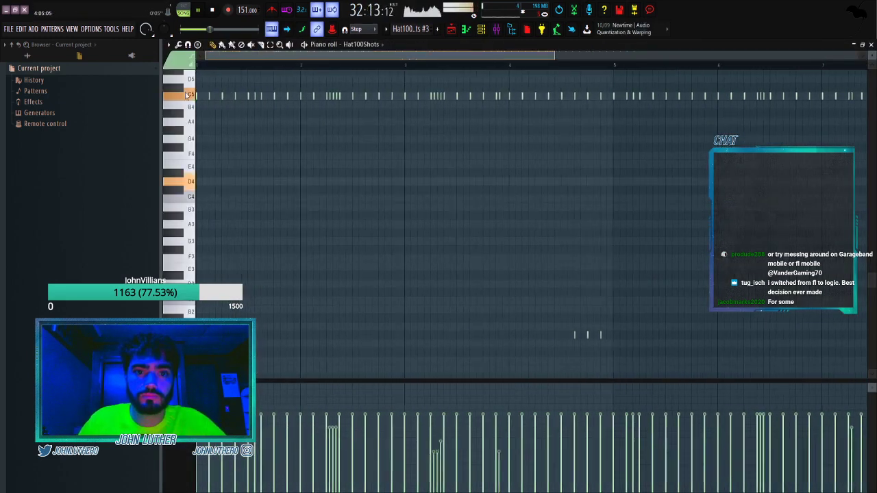
right_click(255, 96)
right_click(330, 96)
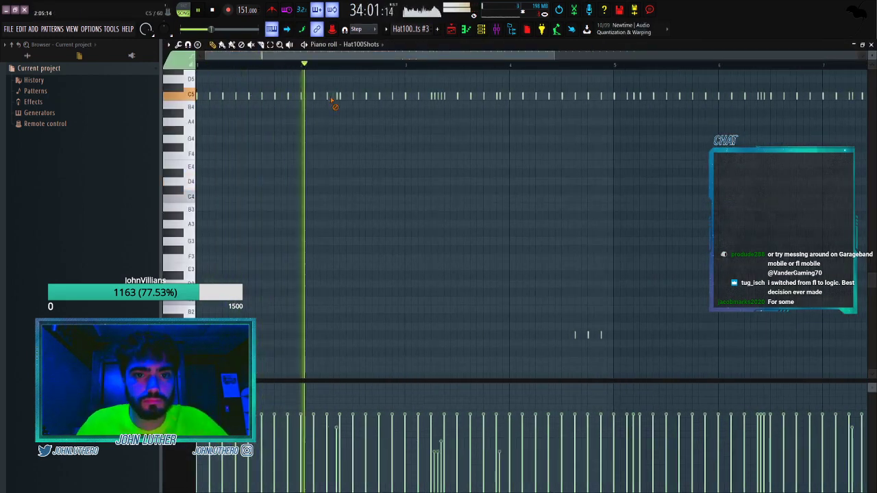
drag(443, 57, 482, 61)
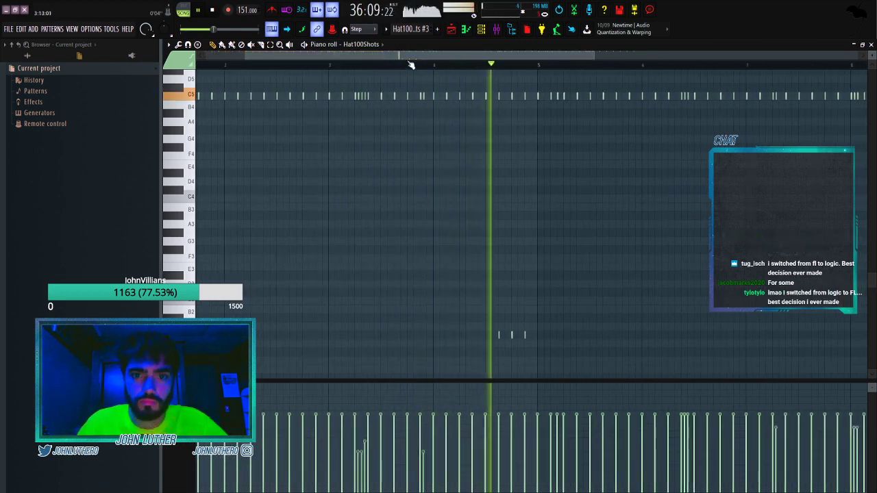
scroll(408, 58, down, 2)
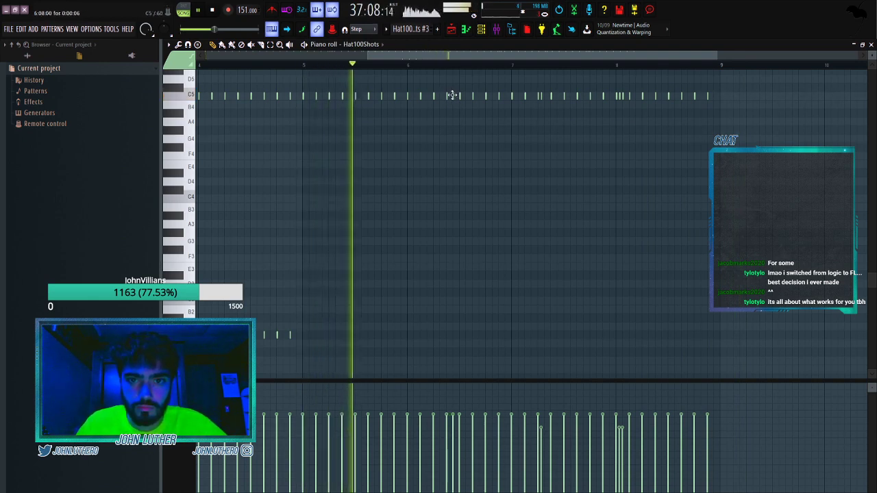
right_click(539, 95)
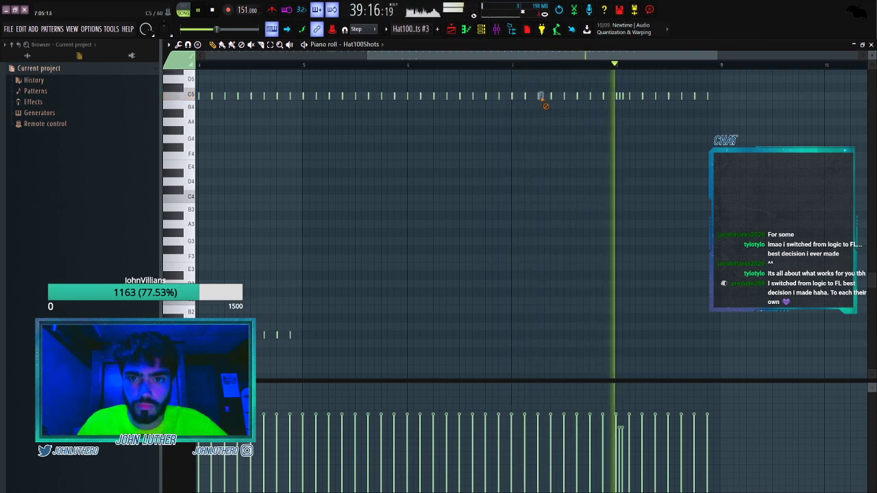
Audition the hats from bar 33 and delete single C5 hits in bars 1, 5 and 7 to leave gaps.
key(space)
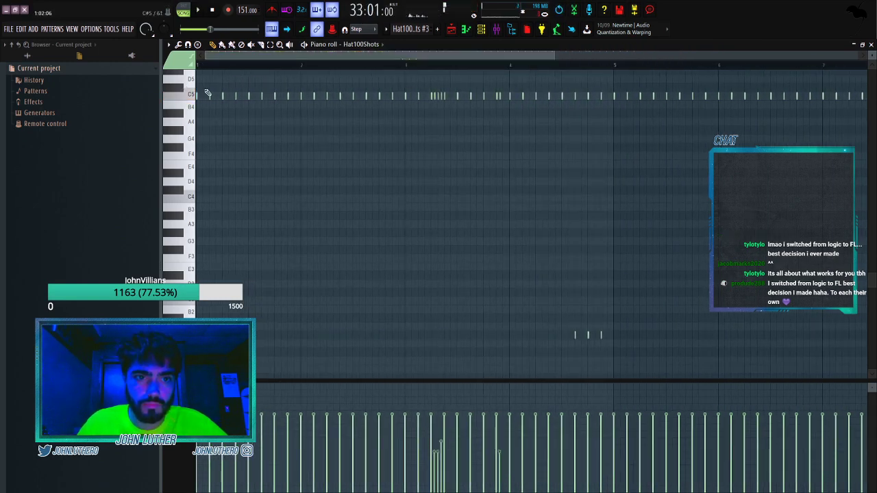
key(space)
key(space)
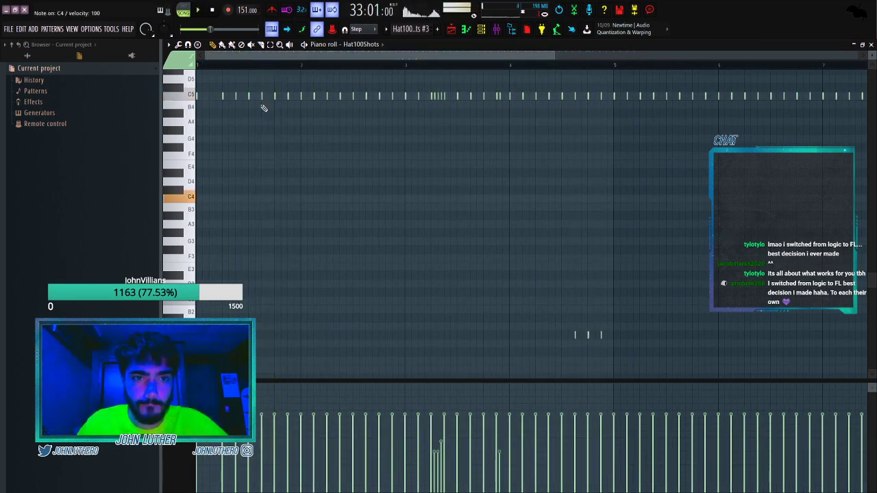
key(space)
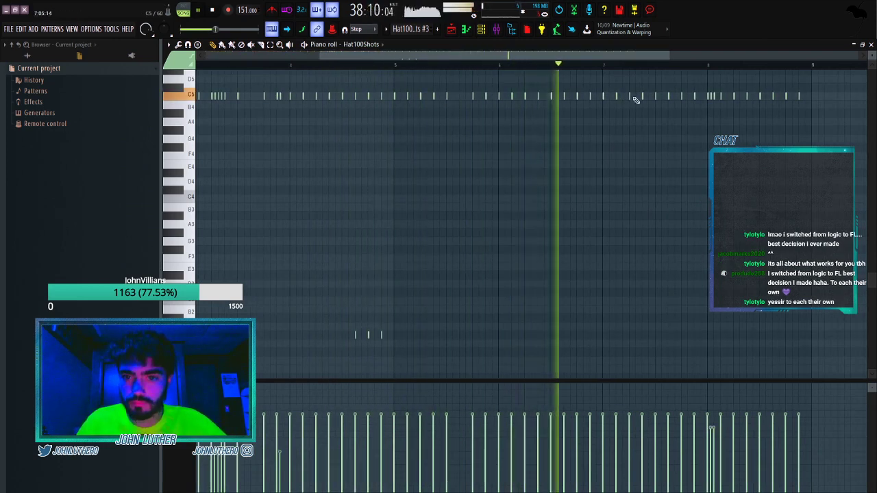
right_click(668, 96)
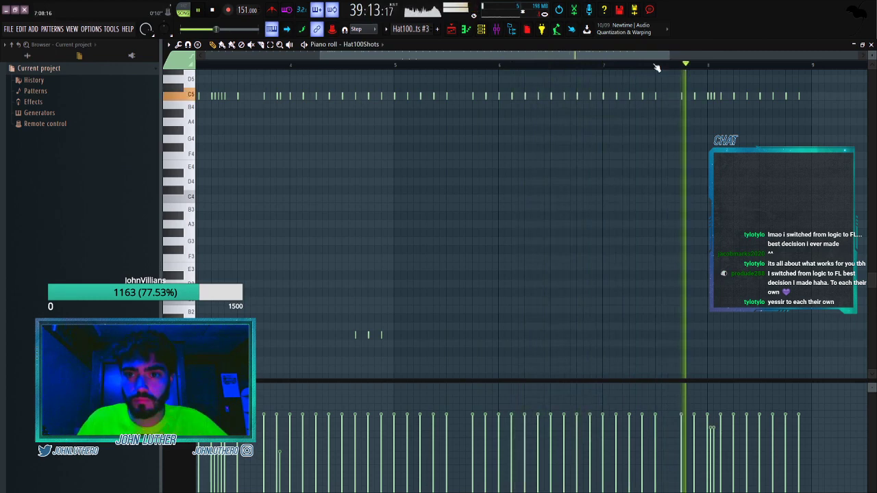
scroll(653, 64, down, 2)
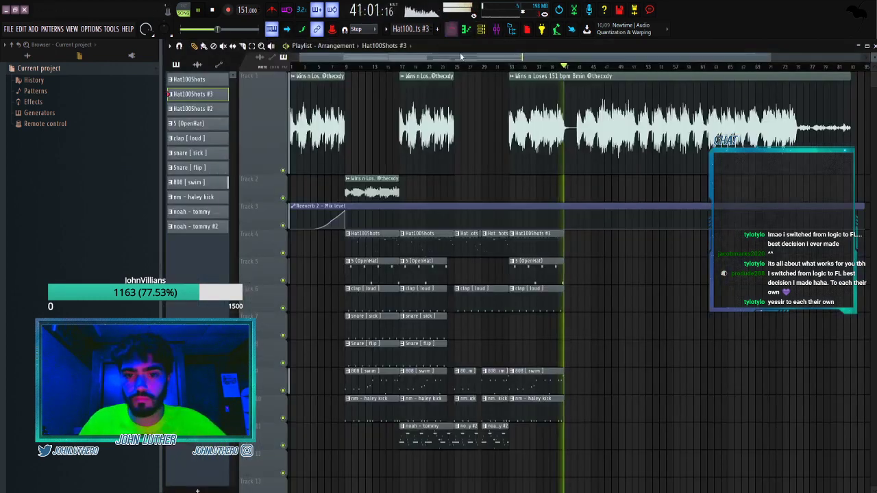
Duplicate the 808 and kick clips to bar 41, shorten the 808 copy to one short hit and delete the kick copy.
scroll(426, 69, down, 1)
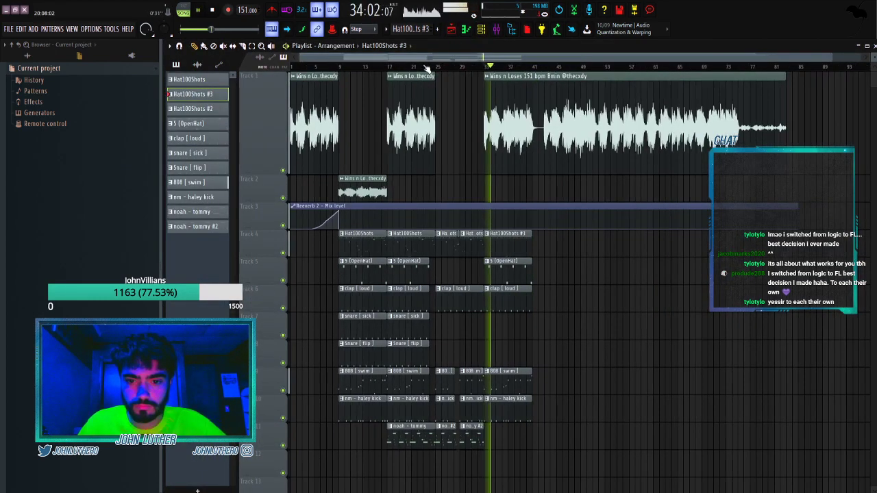
scroll(495, 71, up, 7)
drag(566, 413, 535, 378)
key(ctrl+b)
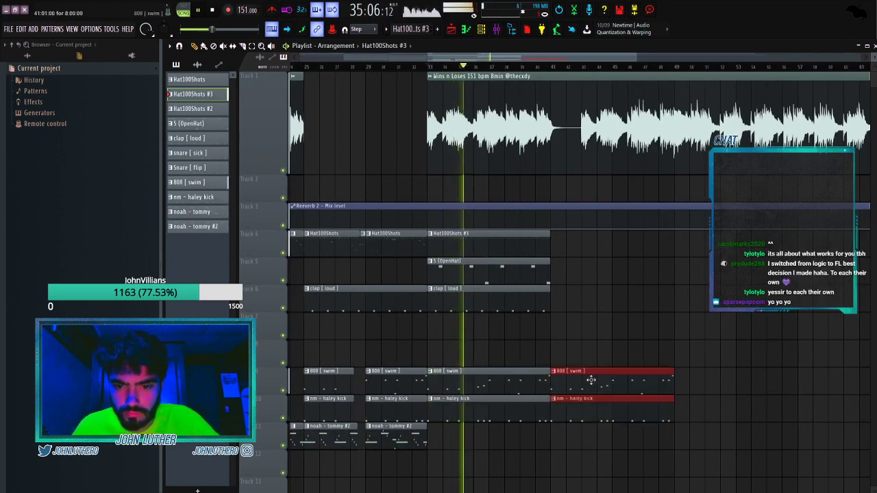
drag(669, 378, 565, 377)
right_click(560, 412)
scroll(540, 71, down, 4)
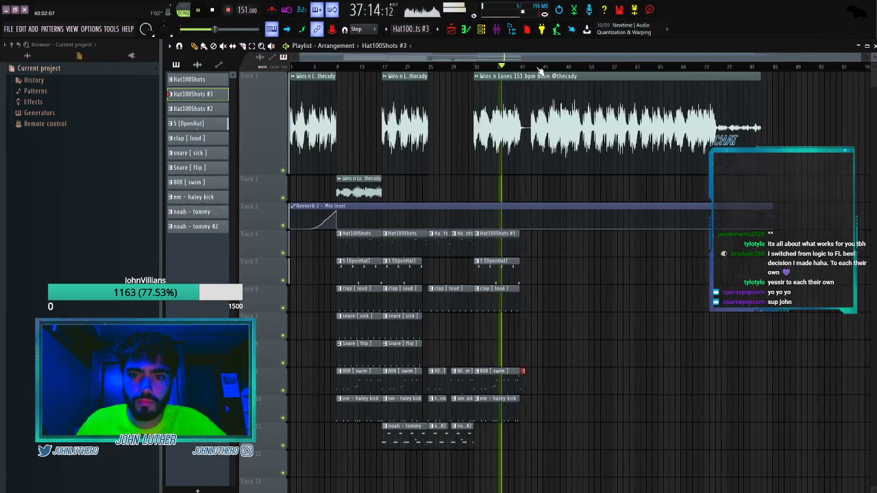
Set the snap to Bar, then cut the reverb automation and the Wins n Loses audio at bar 41 and remove the remainder.
click(362, 31)
click(367, 149)
click(244, 46)
drag(770, 216, 520, 223)
key(space)
drag(771, 134, 530, 131)
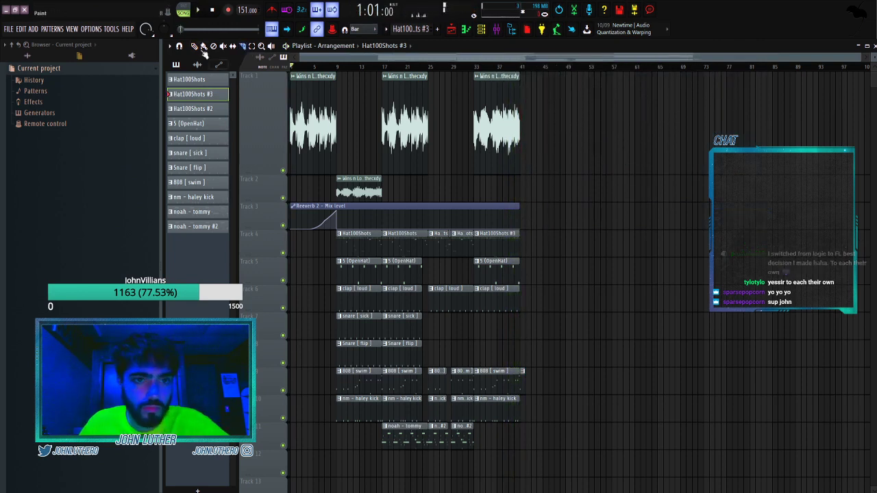
Duplicate the audio and reverb automation clips from bar 41, and copy the drum, 808 and melody clips to start at bar 49.
drag(553, 222, 267, 108)
key(ctrl+b)
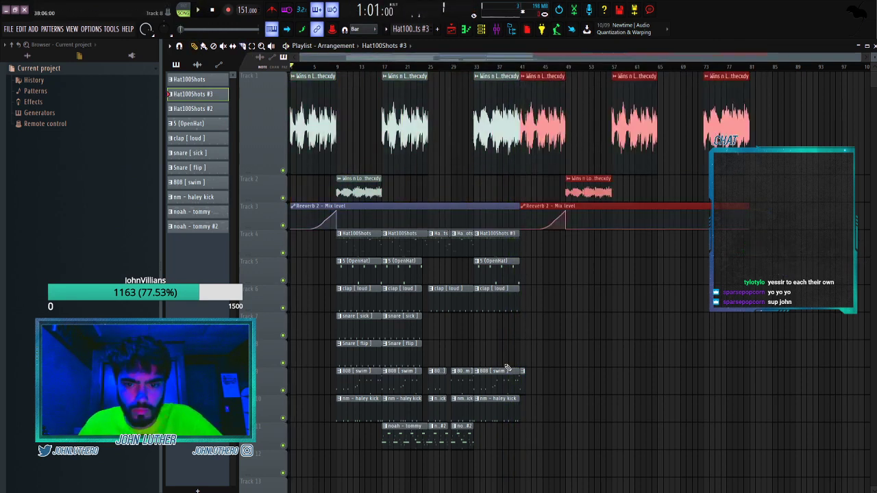
drag(513, 452, 338, 231)
key(ctrl+b)
drag(547, 253, 581, 253)
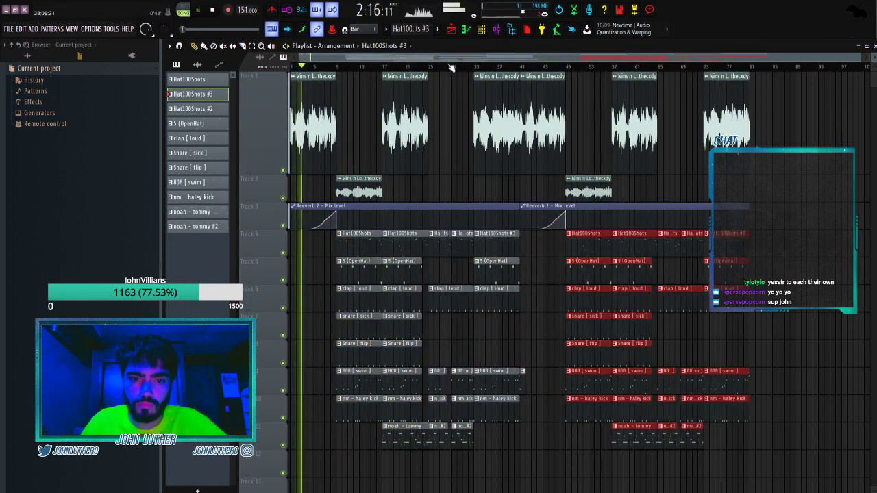
Play the arrangement while examining the noah - tommy notes and the mixer levels.
scroll(453, 67, up, 1)
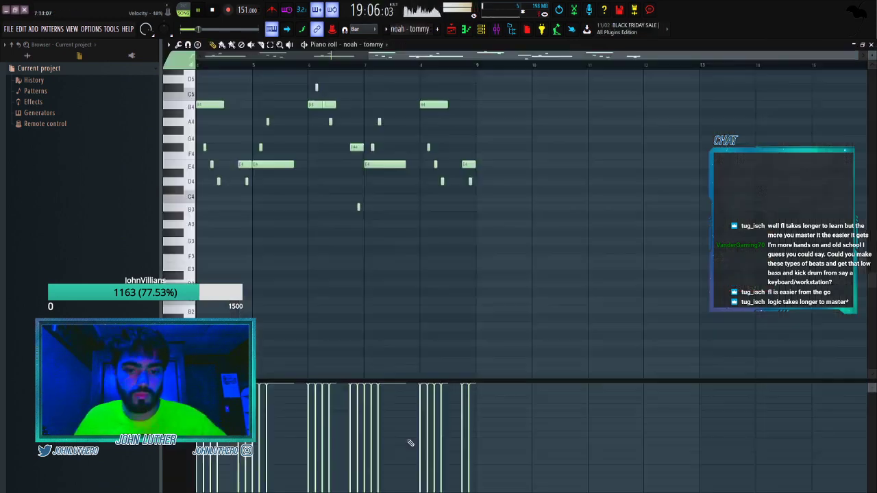
click(511, 32)
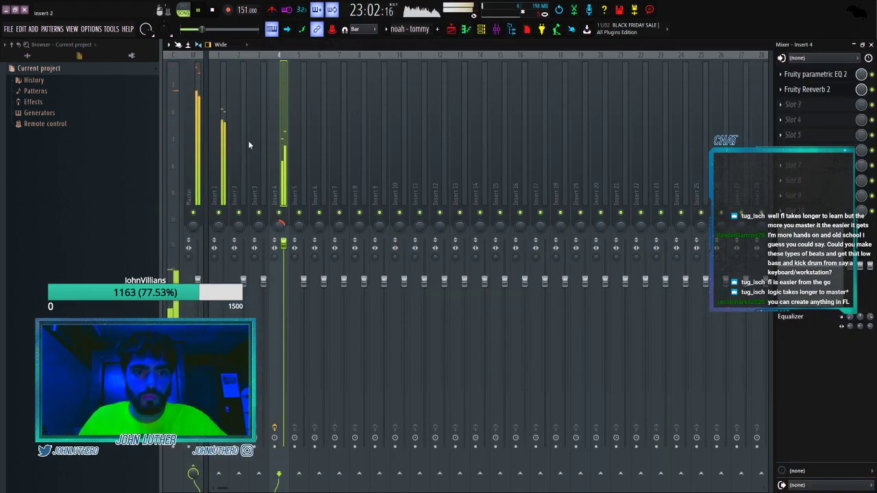
click(451, 29)
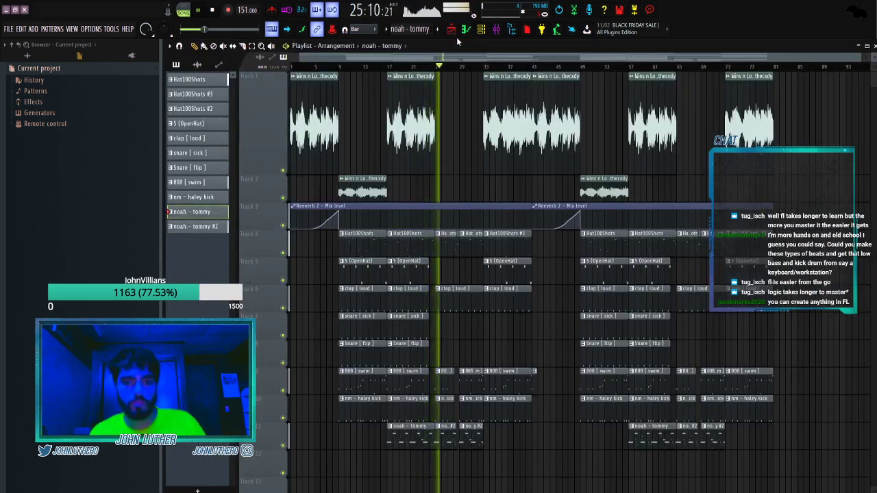
Open the noah - tommy #2 pattern, slightly lower the velocity of all its notes and return to the playlist.
double_click(449, 441)
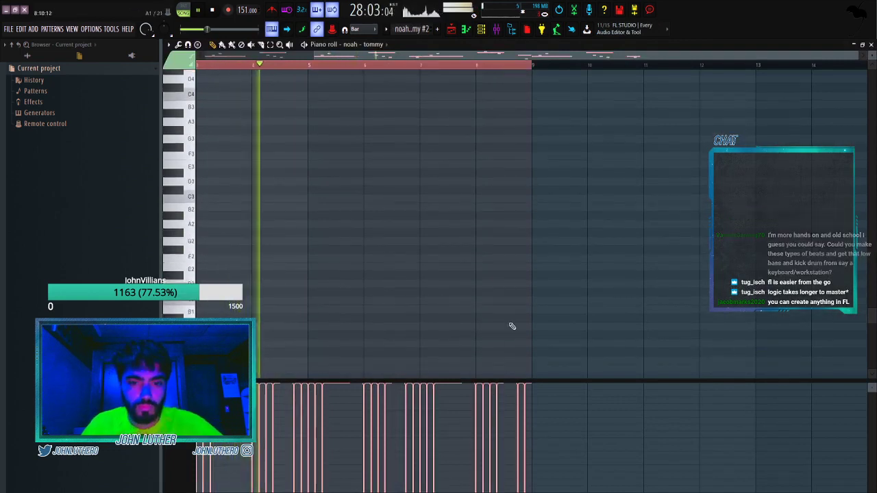
scroll(491, 119, up, 5)
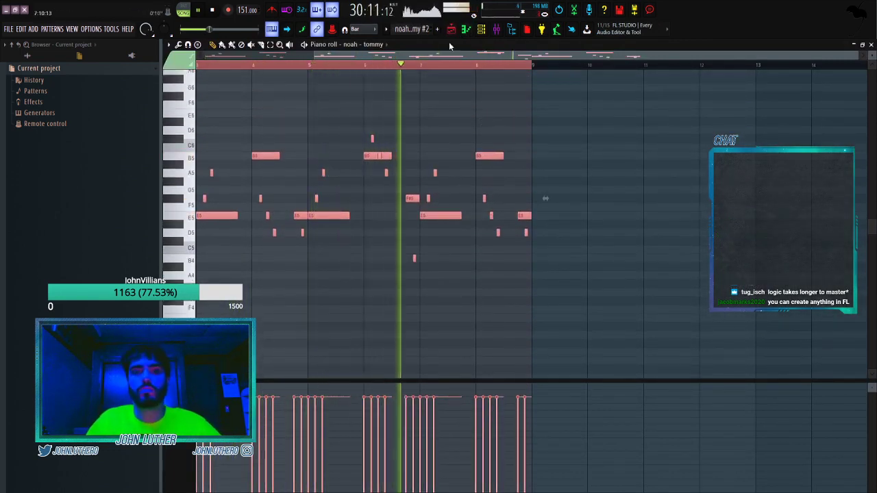
click(463, 30)
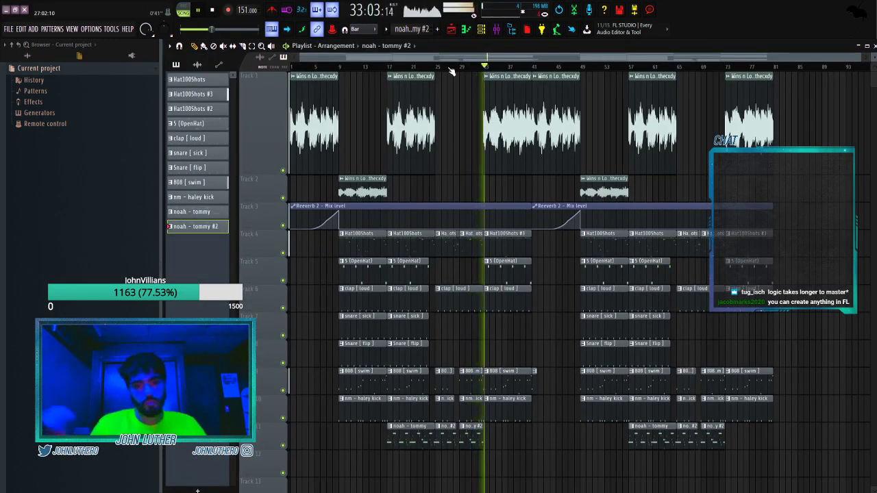
Delete the 5 [OpenHat] clip at bar 33, and check the mixer and channel rack.
right_click(512, 283)
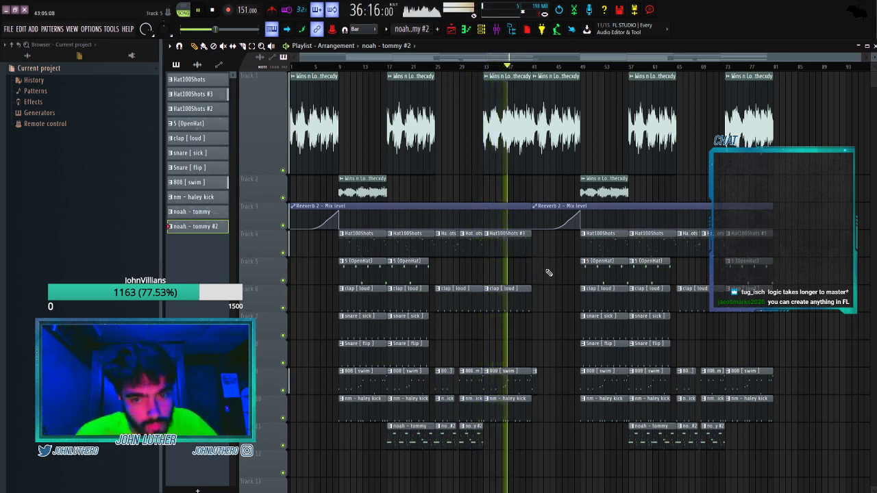
click(498, 29)
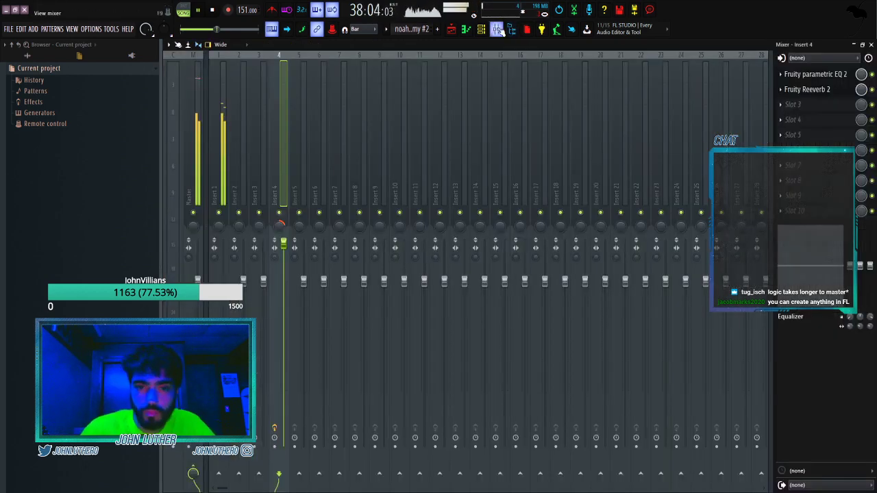
click(467, 29)
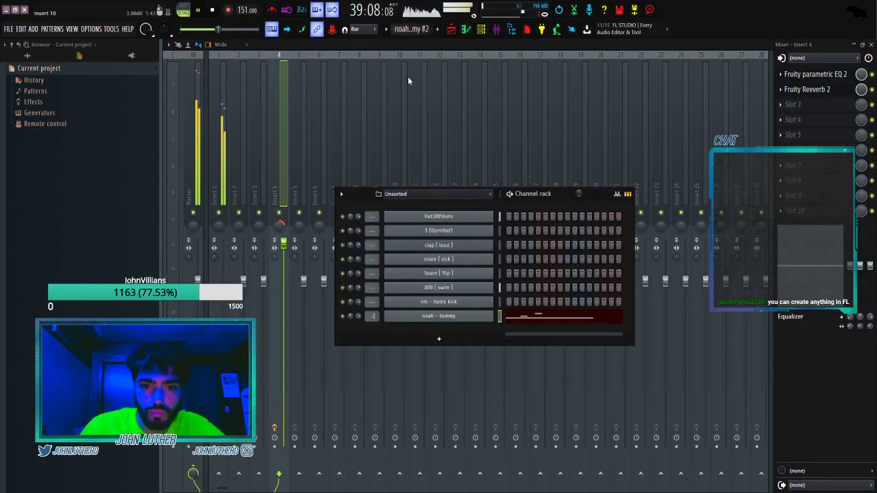
click(364, 109)
key(F5)
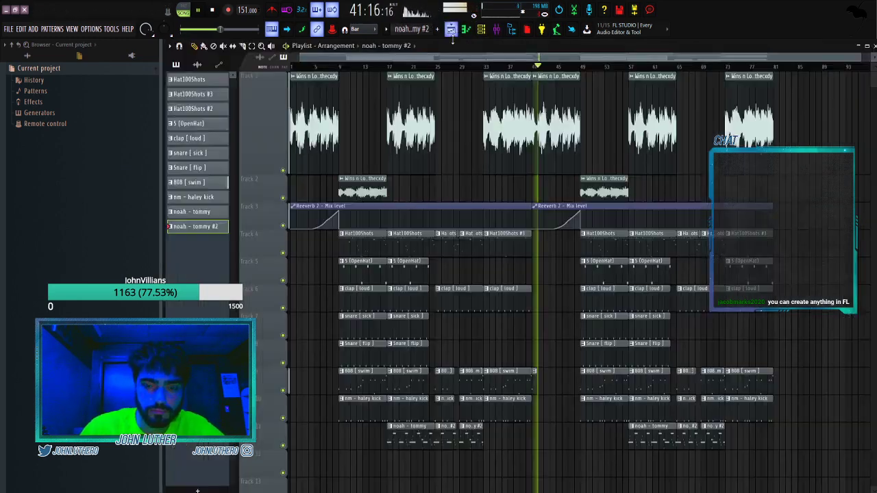
Delete the short 808 clip at bar 41 and trim one bar off the end of the 808 and kick clips at bars 33 and 73.
click(519, 60)
scroll(519, 60, up, 3)
right_click(591, 372)
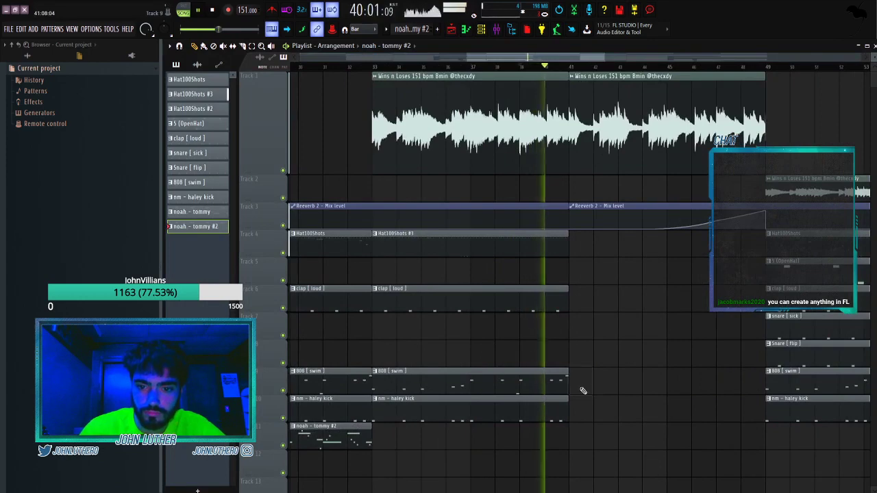
drag(562, 340, 564, 428)
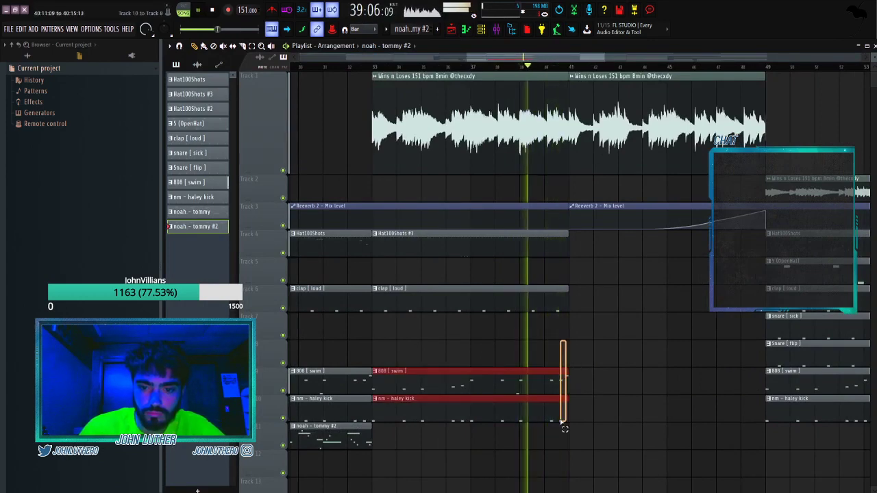
scroll(532, 68, down, 5)
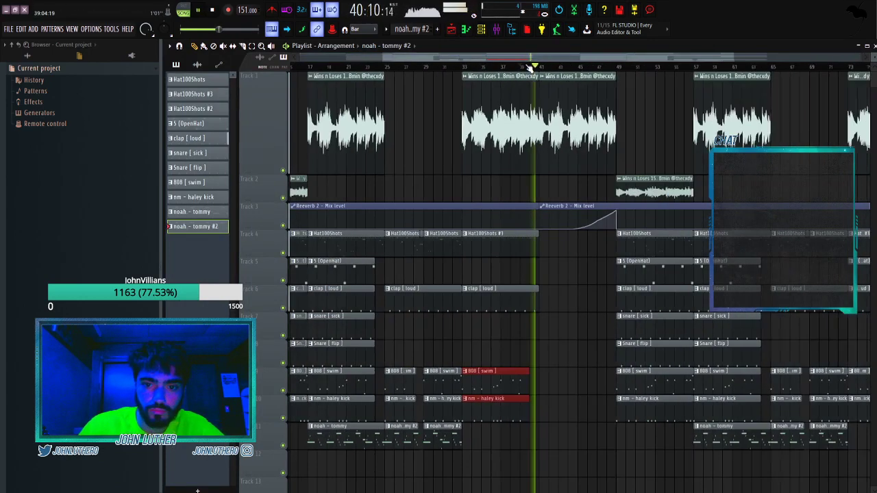
drag(764, 348, 767, 400)
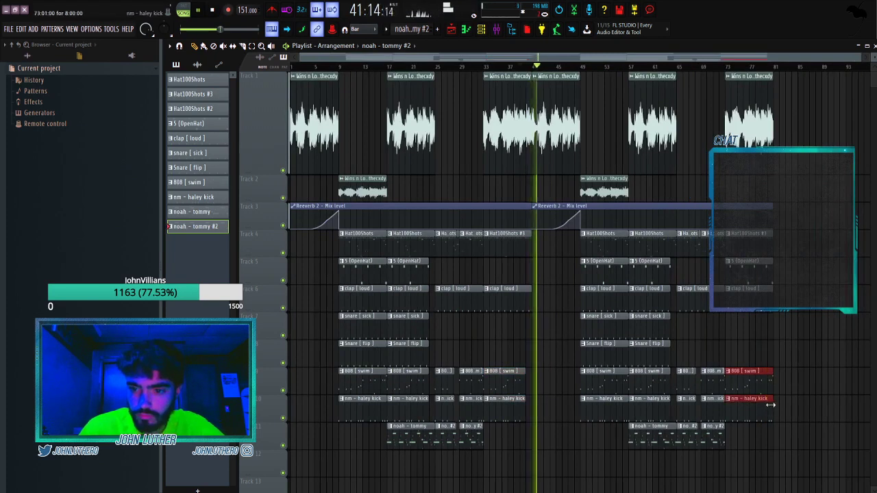
Route the drum and 808 channels to their own mixer tracks and audition the beat from bar 9.
double_click(543, 96)
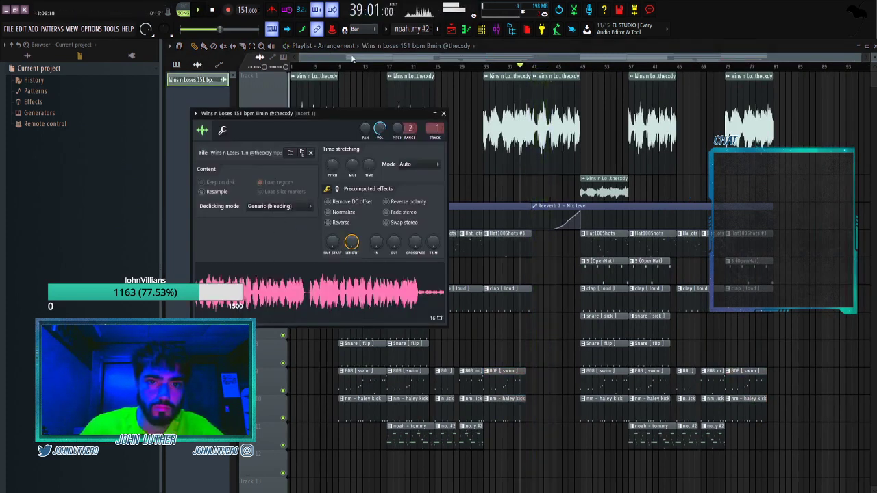
key(Escape)
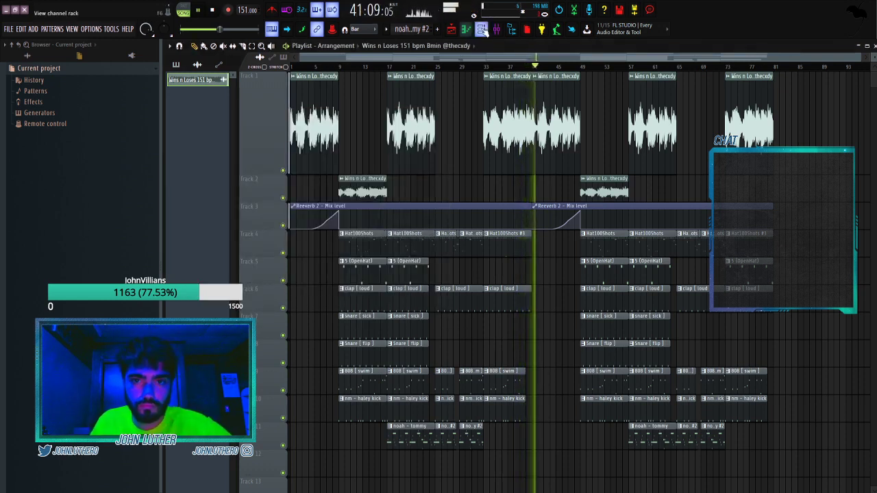
drag(342, 67, 387, 69)
key(space)
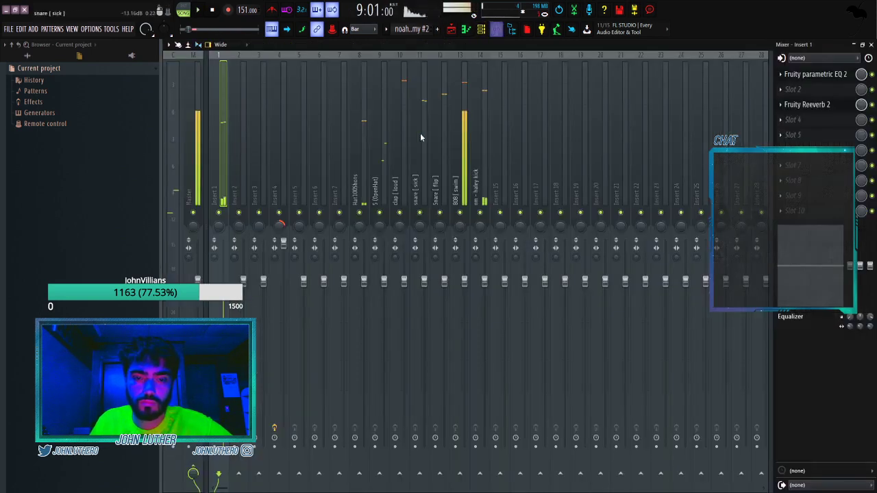
Lower the 808 [ swim ] mixer track's volume and set the nm - haley kick track to about 96%, auditioning both in isolation.
key(F9)
click(460, 202)
key(space)
drag(464, 299, 484, 288)
click(480, 212)
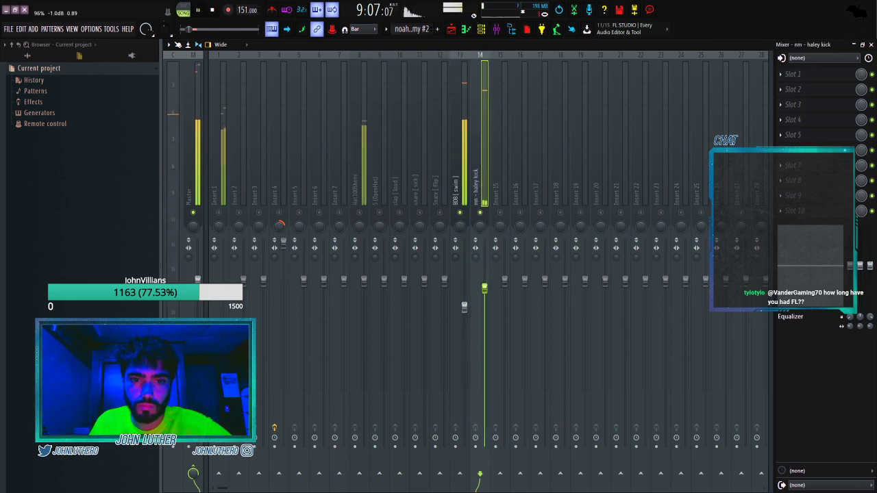
Add the snare and clap tracks to the audition and lower the Snare [ flip ], snare [ sick ] and clap [ loud ] volumes slightly.
click(445, 219)
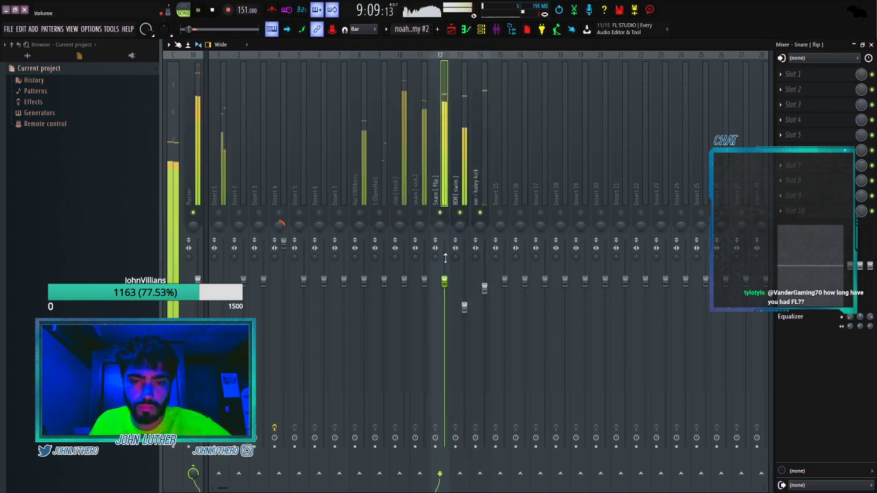
click(425, 283)
drag(425, 281, 404, 289)
right_click(420, 212)
right_click(400, 212)
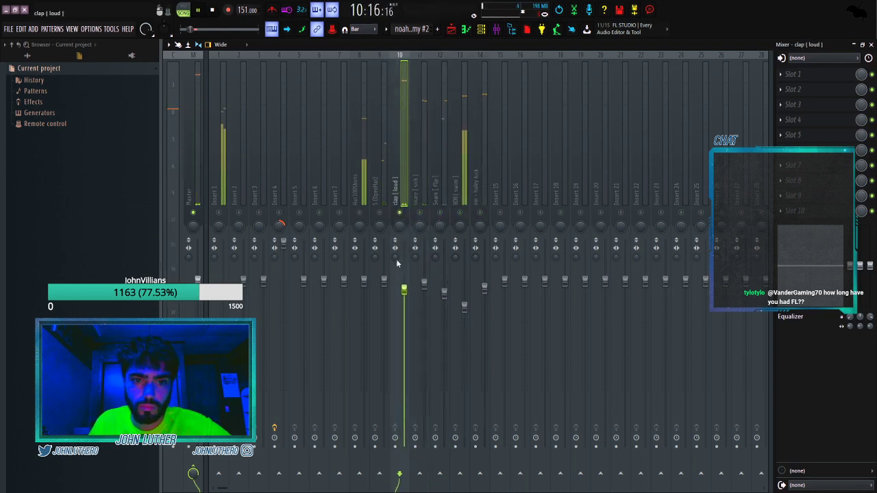
Pan the 5 (OpenHat) track left, lower its volume to about 94%, and raise the Hat100Shots volume slightly.
click(383, 281)
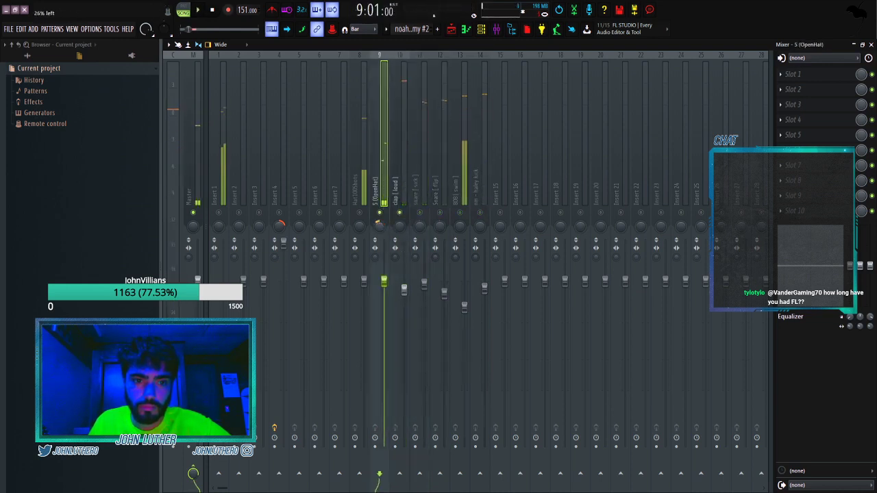
drag(386, 286, 386, 300)
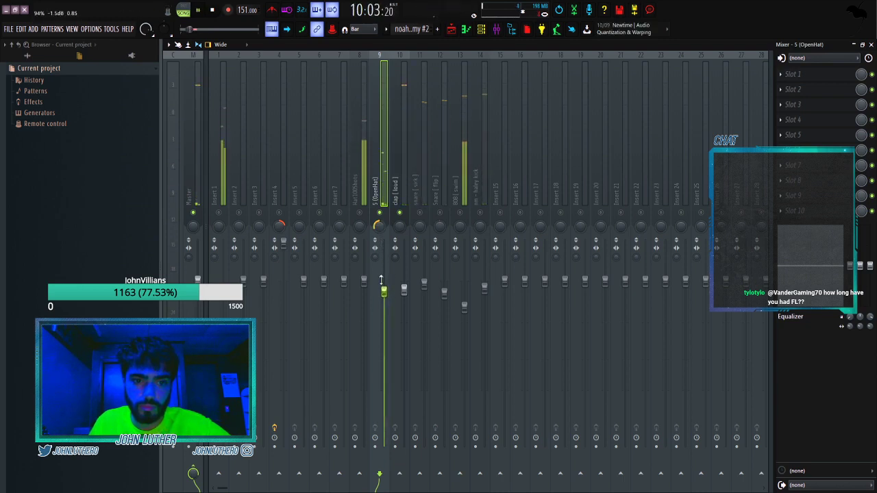
click(361, 281)
drag(363, 274, 364, 268)
right_click(360, 212)
right_click(360, 212)
Open the 808 [ swim ] pattern's notes, transpose them up one octave and audition the change.
click(463, 176)
click(450, 29)
key(space)
double_click(380, 377)
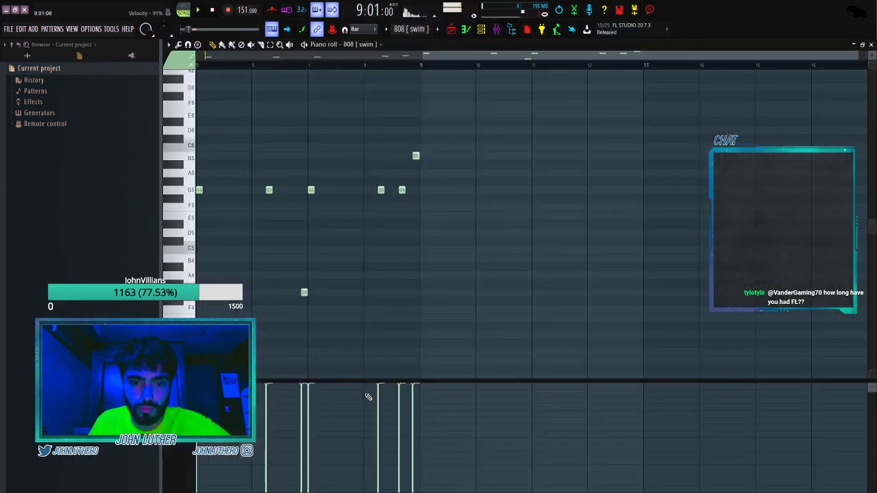
key(ctrl+Up)
key(space)
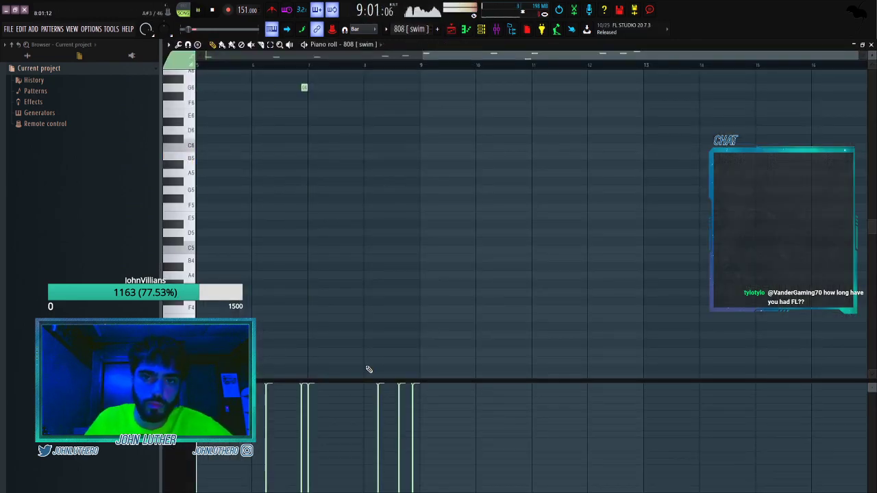
Check the 808 channel's settings, transpose its notes back down one octave and return to the playlist.
click(481, 29)
click(448, 295)
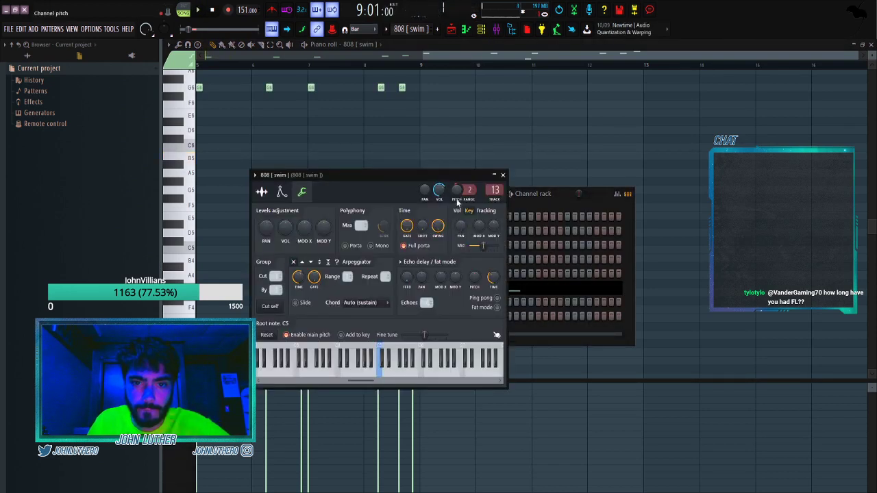
click(440, 59)
key(ctrl+Down)
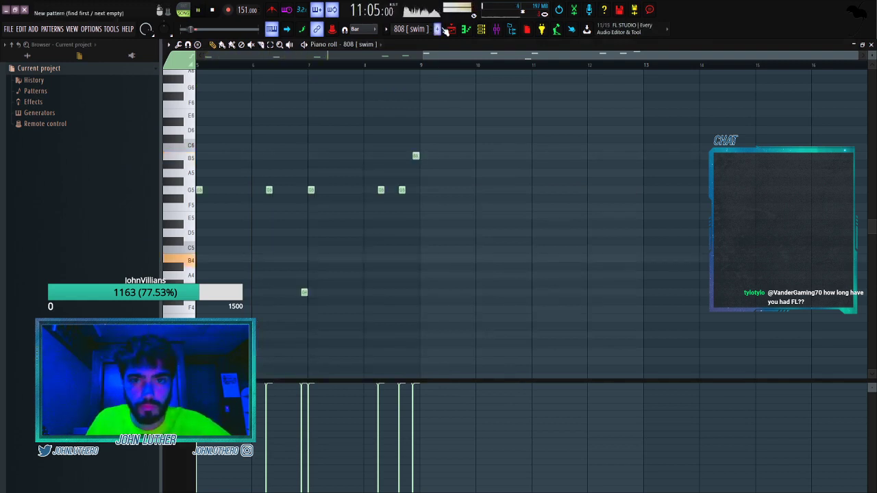
click(450, 29)
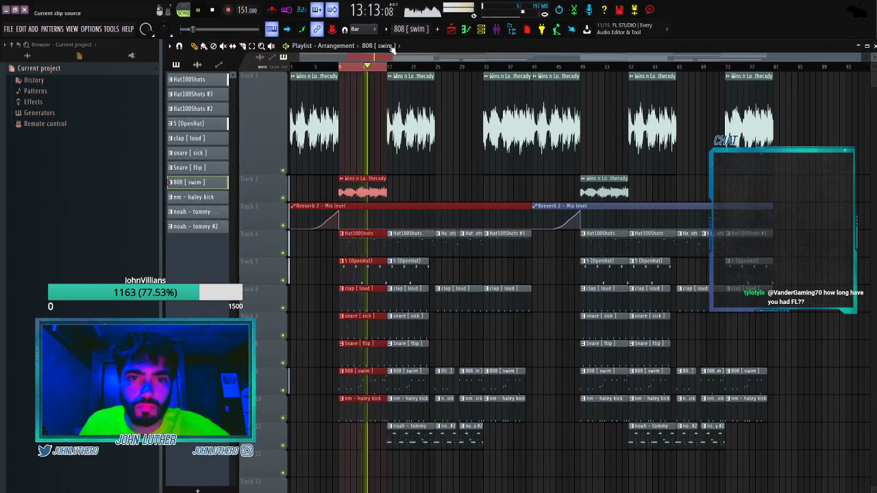
Set the Hat100Shots mixer volume to about 105% and check the Insert 1 track.
click(496, 28)
click(363, 164)
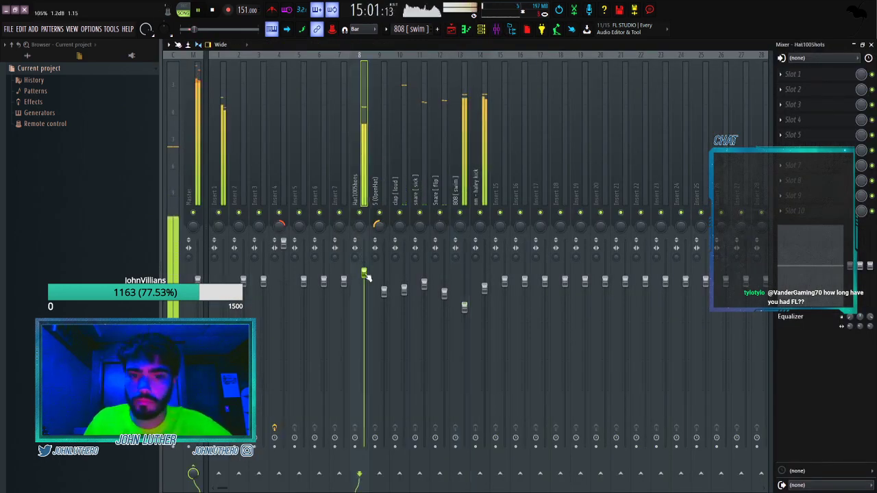
click(215, 157)
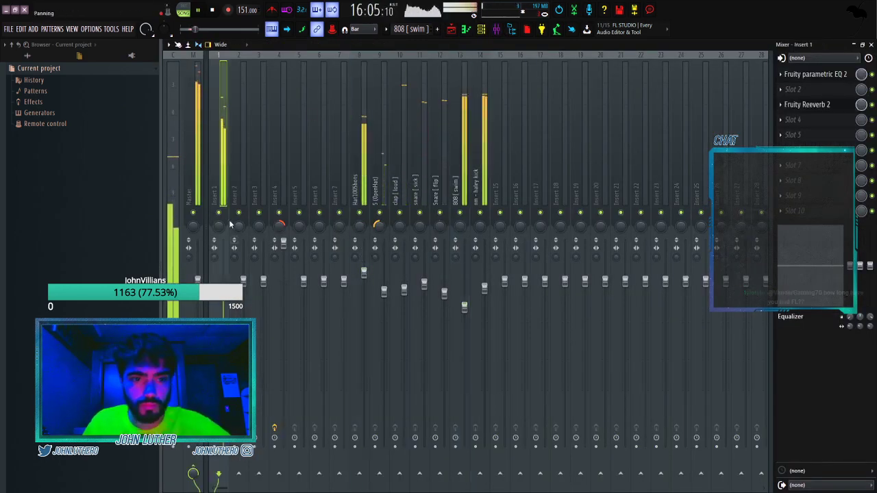
Clear the playlist time selection, select the second section's clips from bar 41 and duplicate them at bar 81.
click(451, 29)
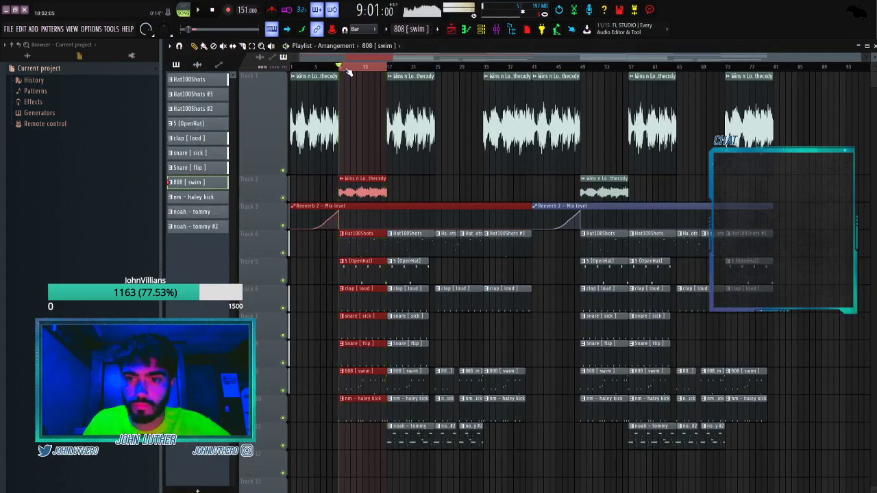
click(346, 66)
drag(820, 449, 605, 61)
key(ctrl+b)
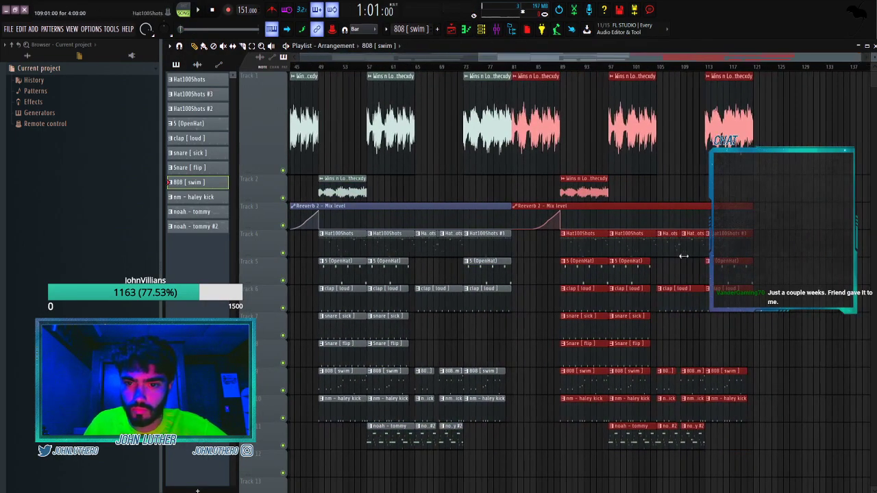
right_click(691, 233)
right_click(678, 288)
right_click(666, 371)
right_click(666, 398)
key(ctrl+z)
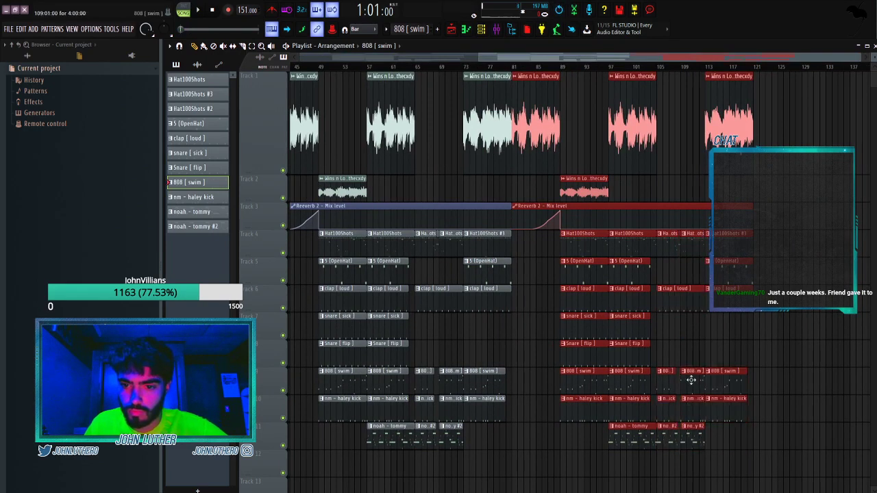
Delete the 808 [ swim ] and nm - haley kick clips after bar 105 in the duplicated section.
right_click(693, 380)
right_click(666, 375)
right_click(666, 401)
right_click(693, 404)
right_click(723, 376)
right_click(716, 404)
Extend the noah - tommy #2 clip at bar 105 to bar 113 and remove the short one at bar 109.
mouse_move(678, 432)
mouse_down()
mouse_move(711, 430)
mouse_move(685, 432)
mouse_up()
click(702, 435)
right_click(704, 435)
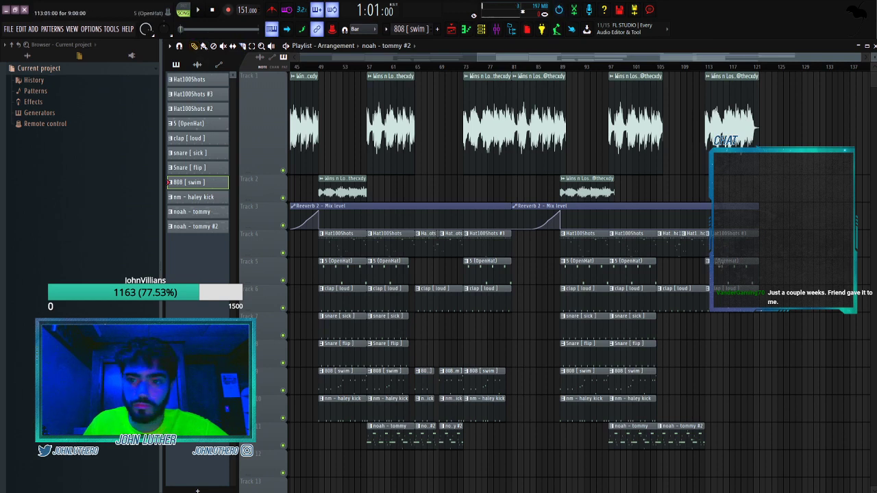
Delete the remaining drum and audio clips after bar 105, trim the Reeverb 2 automation to bar 105, and audition from bar 103.
right_click(730, 244)
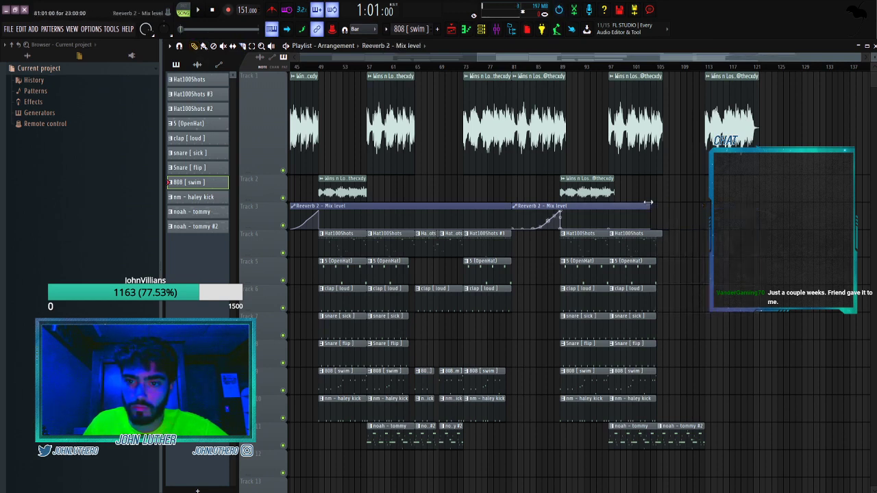
right_click(712, 103)
click(646, 67)
key(space)
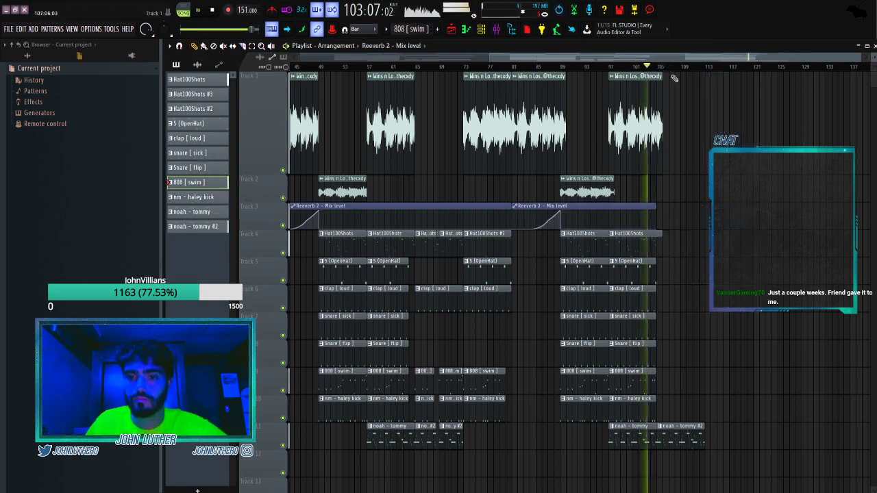
Trim the Track 1 audio clip at bar 81 to end at bar 89 and shorten the drum and 808 clips at bar 97 by one bar.
drag(685, 96, 606, 150)
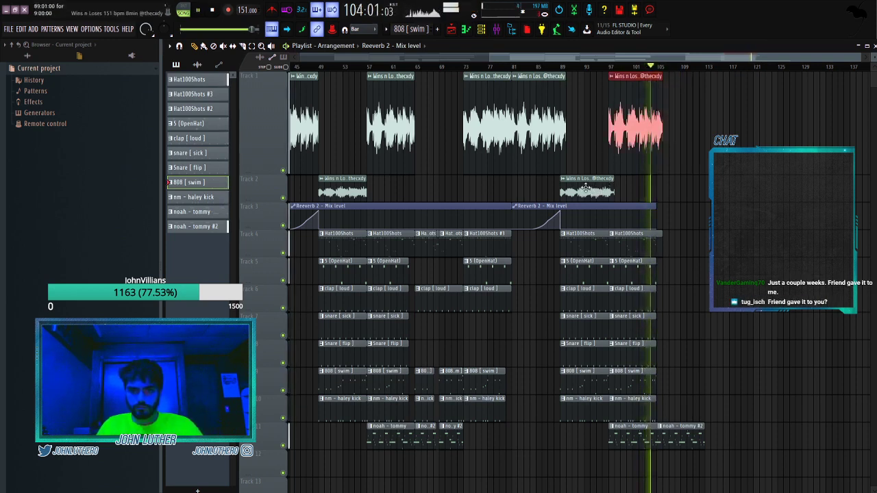
drag(586, 186, 590, 189)
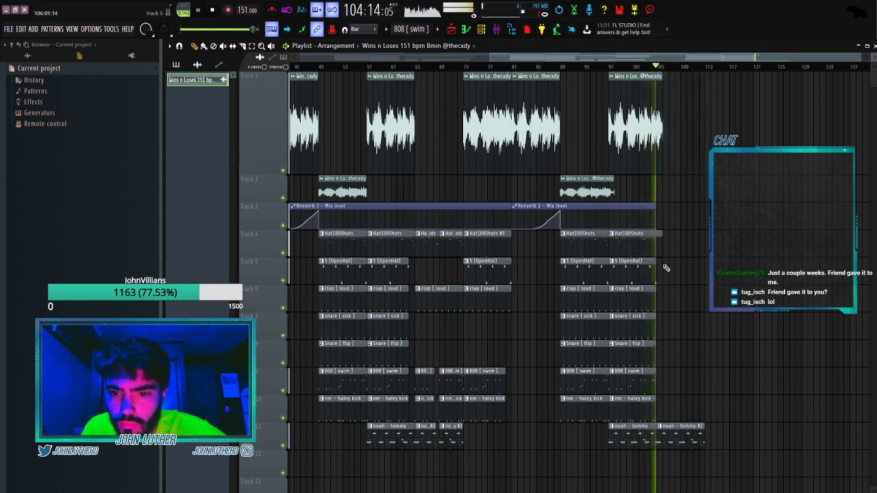
ctrl+scroll(619, 84, up, 3)
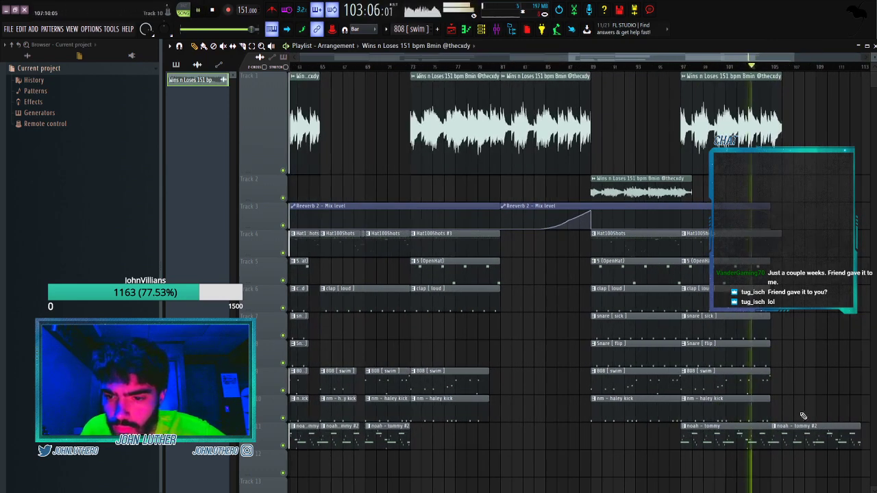
drag(766, 458, 663, 250)
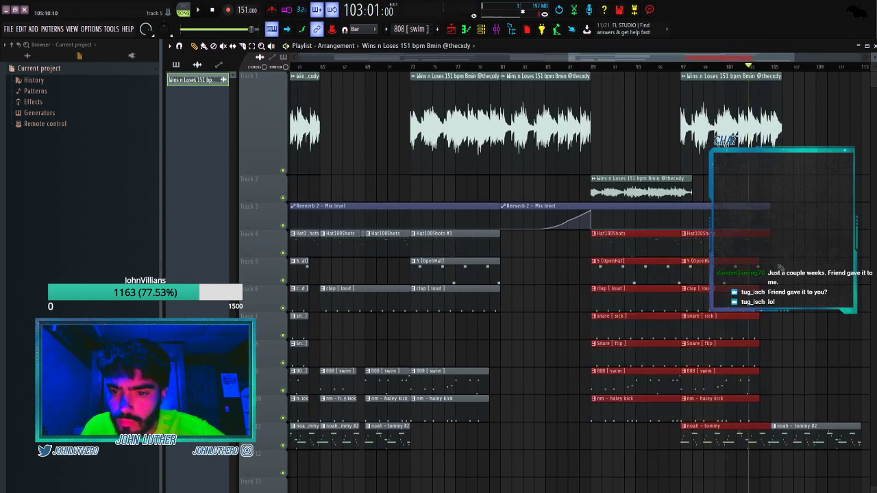
click(795, 263)
key(space)
right_click(794, 263)
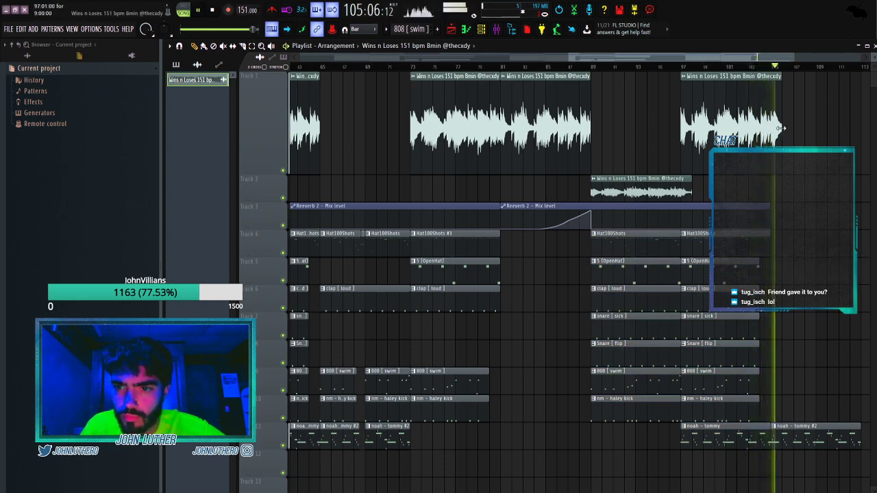
Trim the Track 1 audio clip at bar 97 to end at bar 105 and copy the Track 2 audio clip to bar 105.
drag(780, 128, 770, 128)
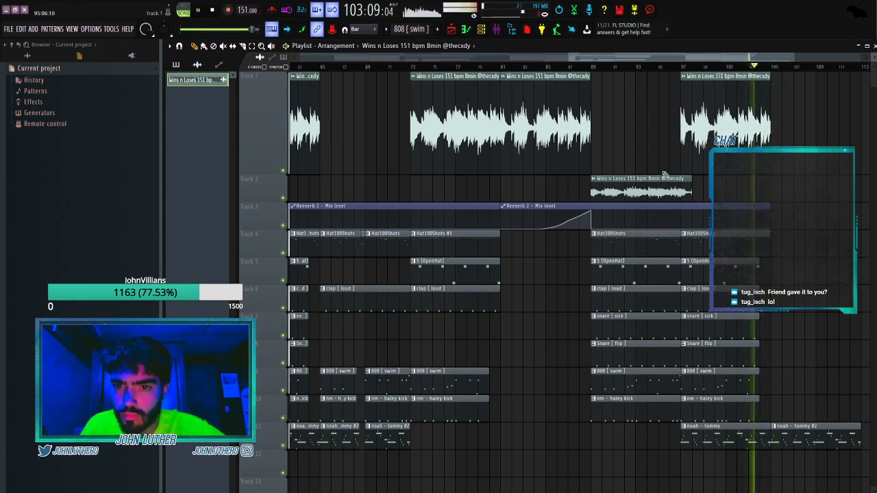
drag(684, 186, 825, 178)
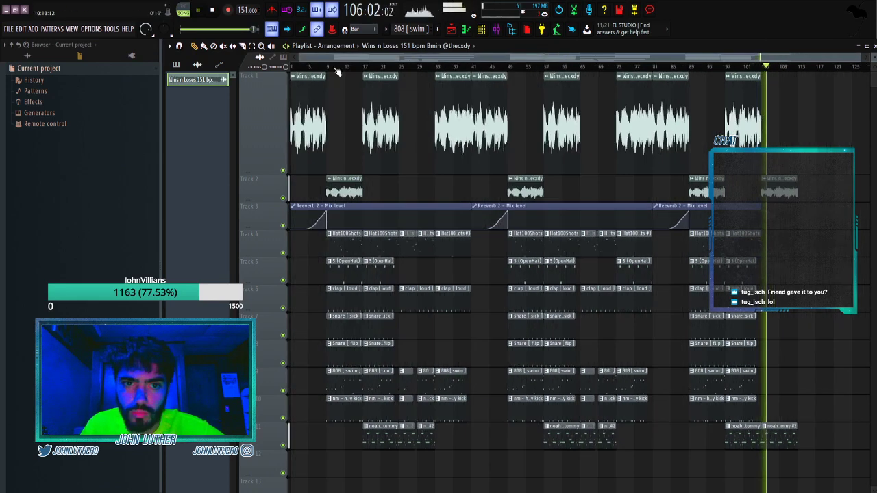
key(space)
click(758, 67)
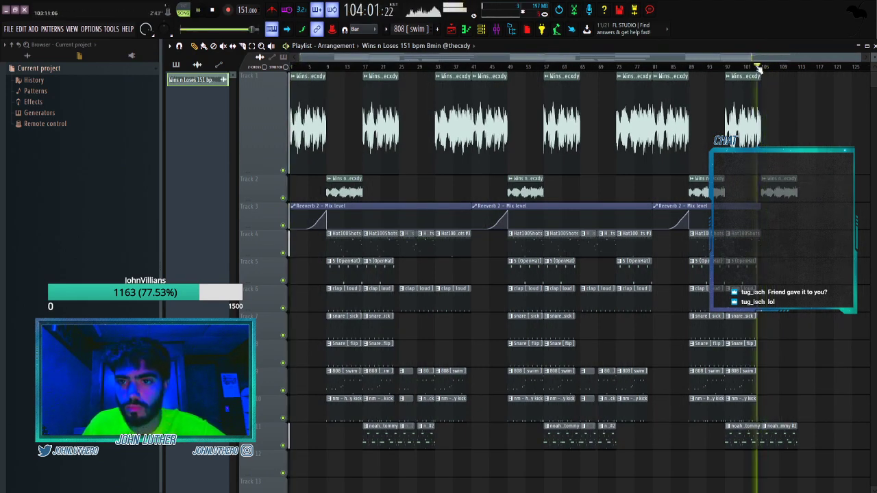
Replace the noah - tommy #2 clip at bar 105 with a duplicate of the noah - tommy clip at bar 97.
right_click(776, 447)
ctrl+click(743, 444)
key(ctrl+b)
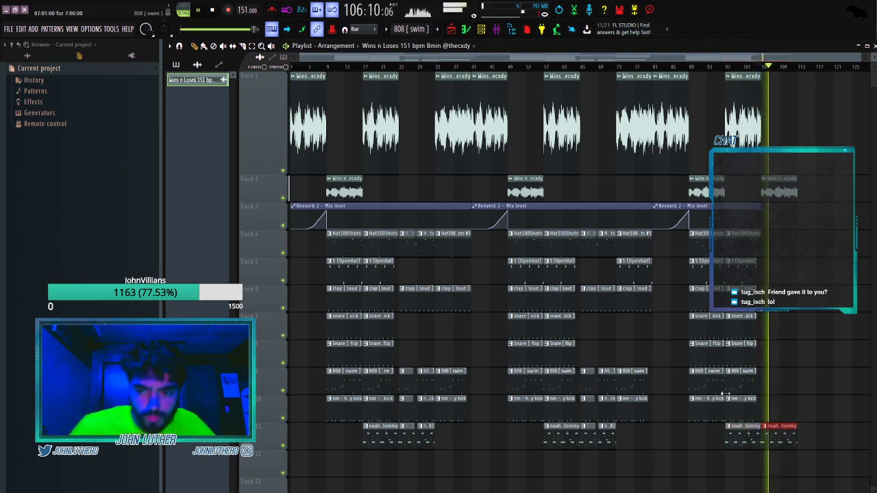
Trim the duplicated noah - tommy clip to run from bar 107 to bar 112.
mouse_move(762, 431)
mouse_down()
mouse_move(780, 430)
mouse_move(770, 430)
mouse_up()
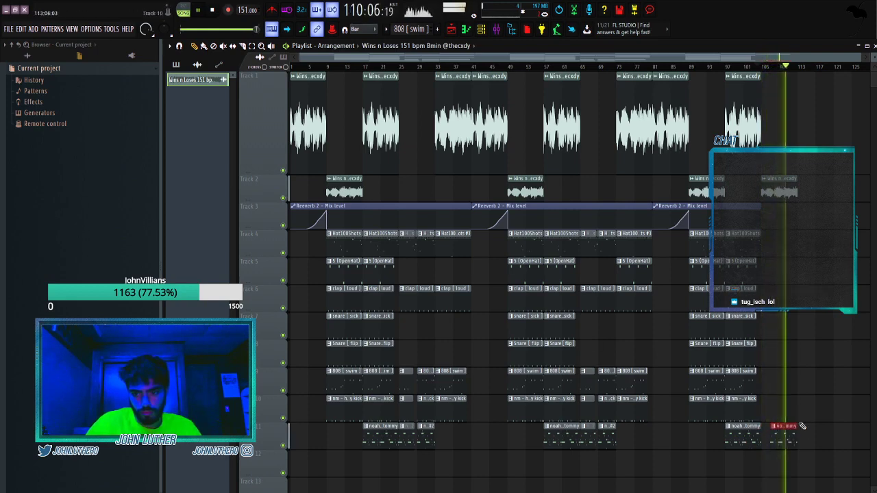
scroll(824, 127, up, 5)
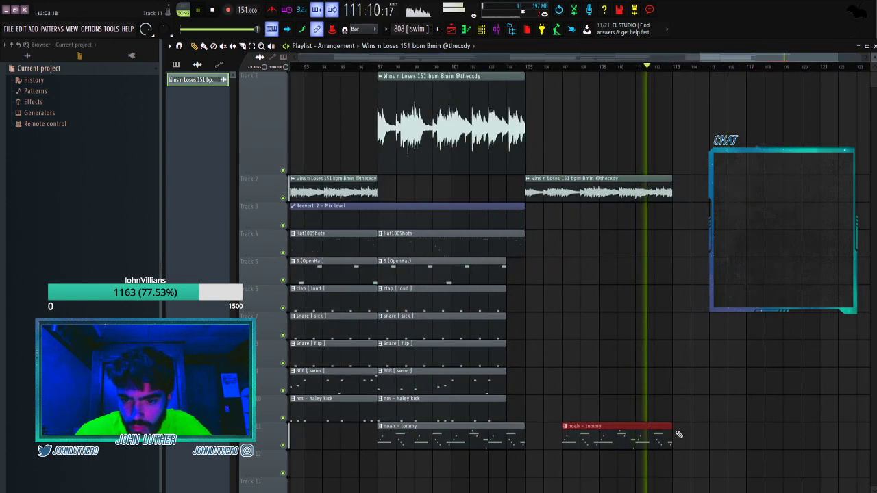
drag(673, 431, 654, 431)
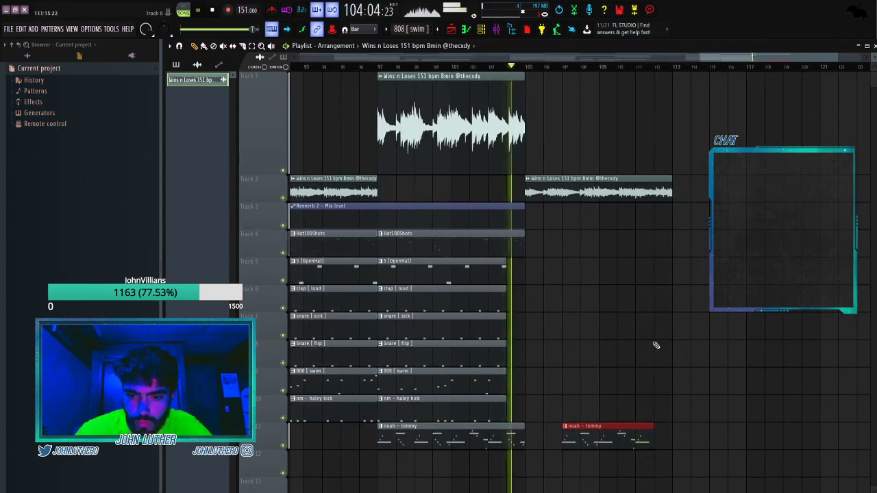
Trim the Track 2 audio clip at bar 105 to end at bar 112 and audition the outro.
click(594, 69)
drag(673, 195, 636, 194)
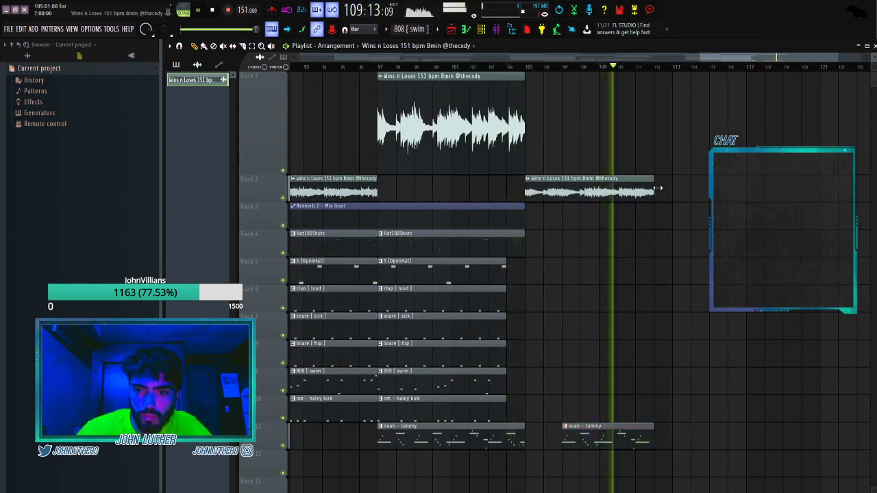
click(672, 435)
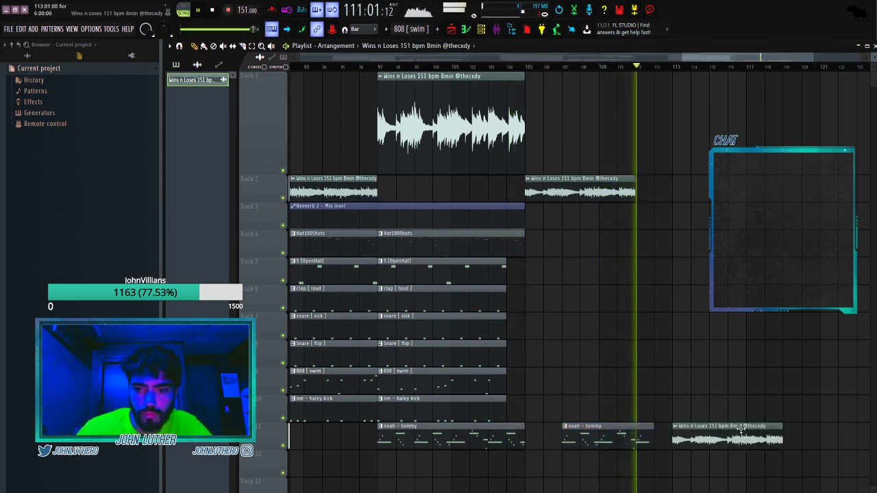
right_click(741, 426)
key(space)
key(space)
drag(636, 186, 654, 185)
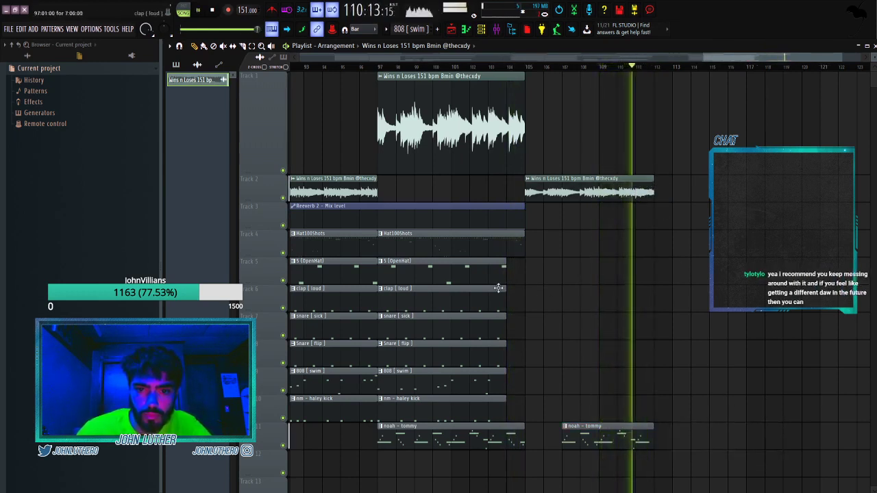
key(space)
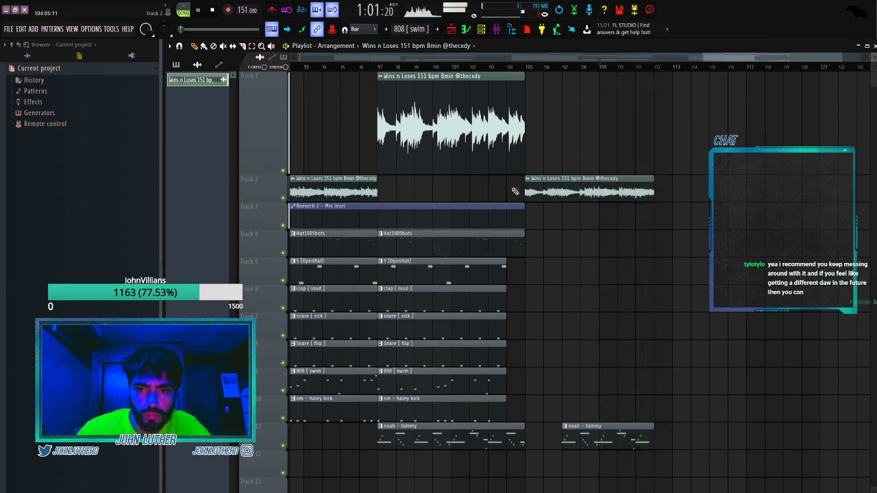
key(space)
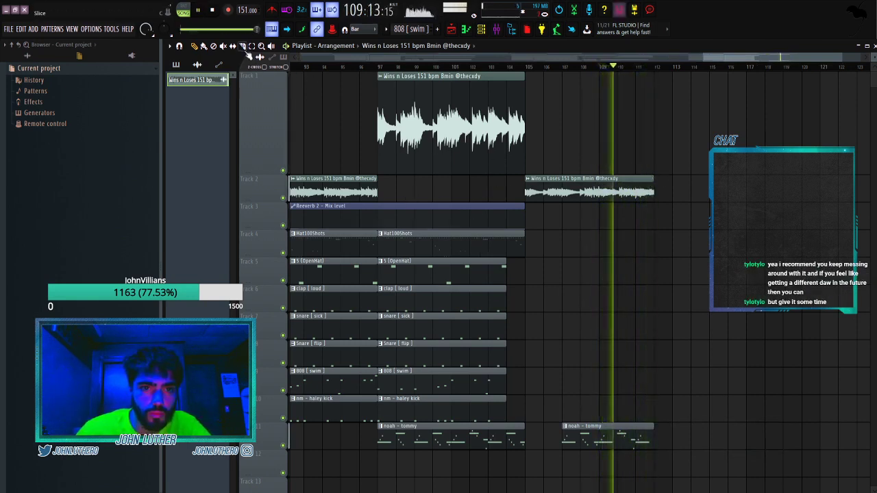
Slice the OpenHat clip at bars 102 and 103, place the one-bar piece at bar 113, and audition the ending.
click(471, 278)
click(488, 278)
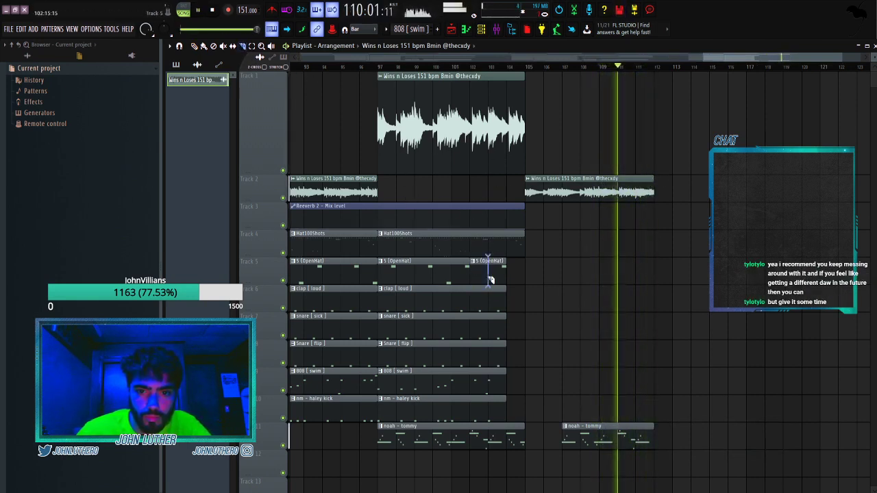
click(676, 274)
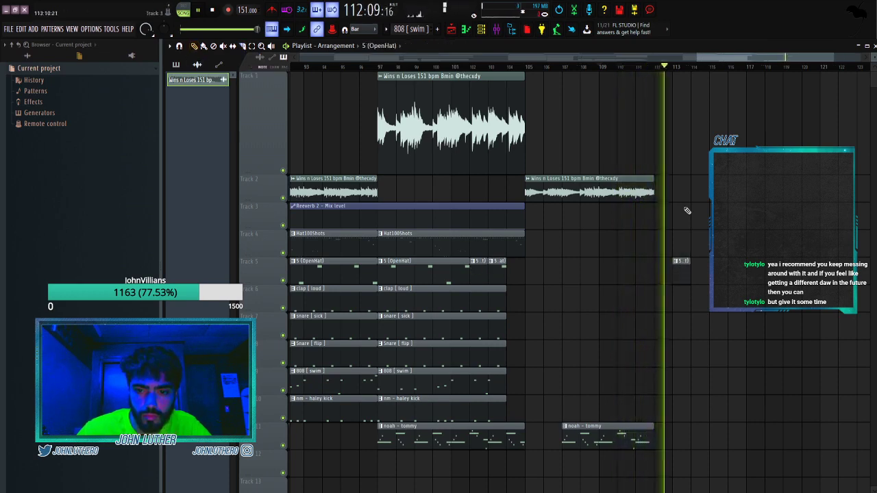
scroll(668, 74, down, 5)
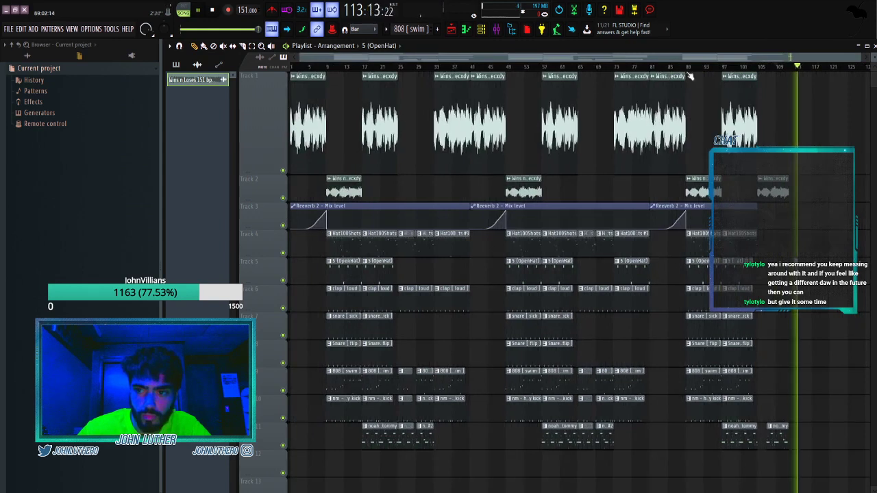
click(782, 67)
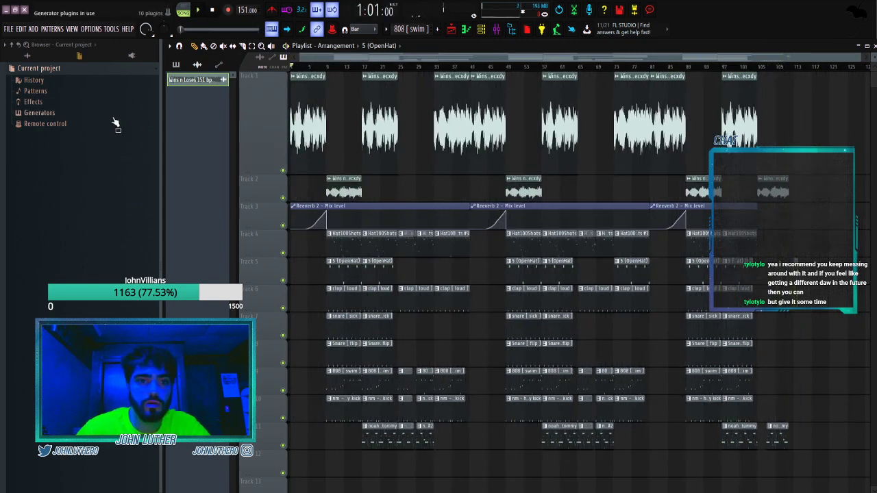
Browse to the TAGS sample folder and place the Just John Tag sample on Track 6 at bar 5.
click(28, 56)
scroll(38, 287, up, 4)
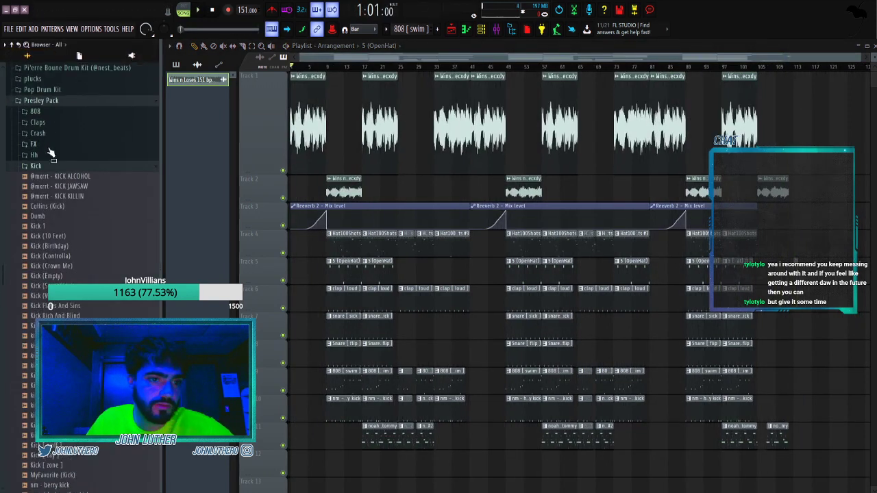
click(46, 103)
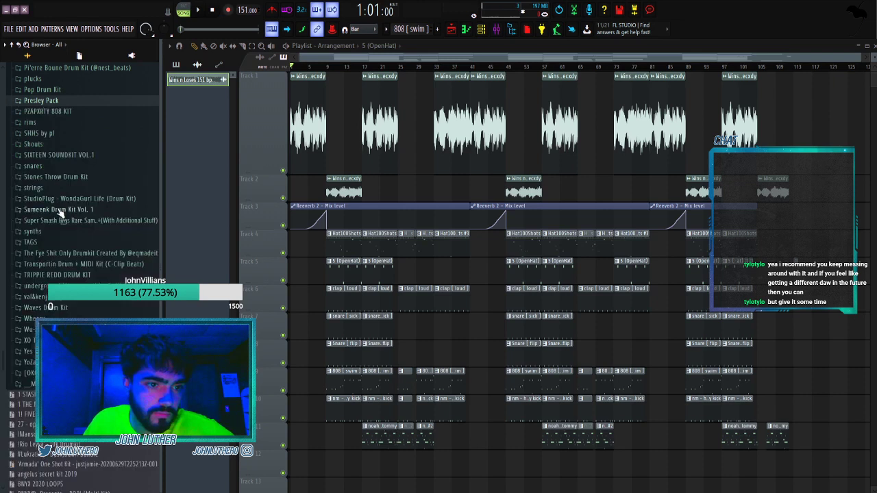
click(31, 242)
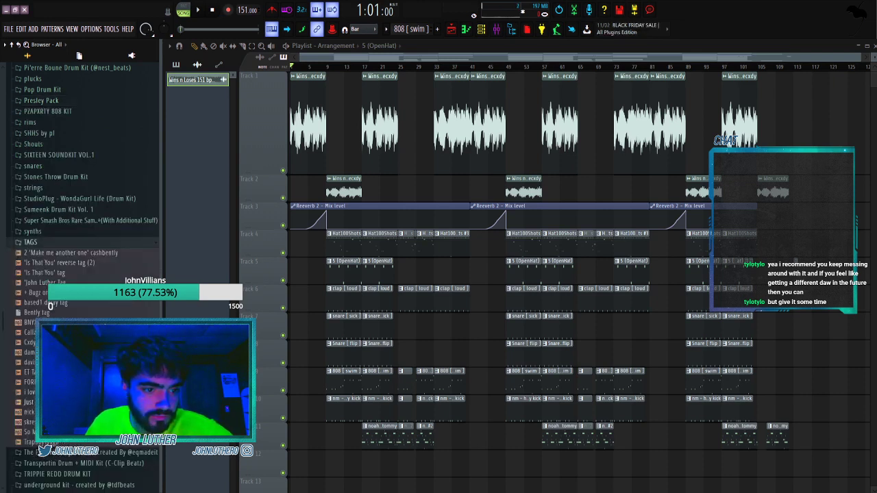
drag(308, 300, 309, 300)
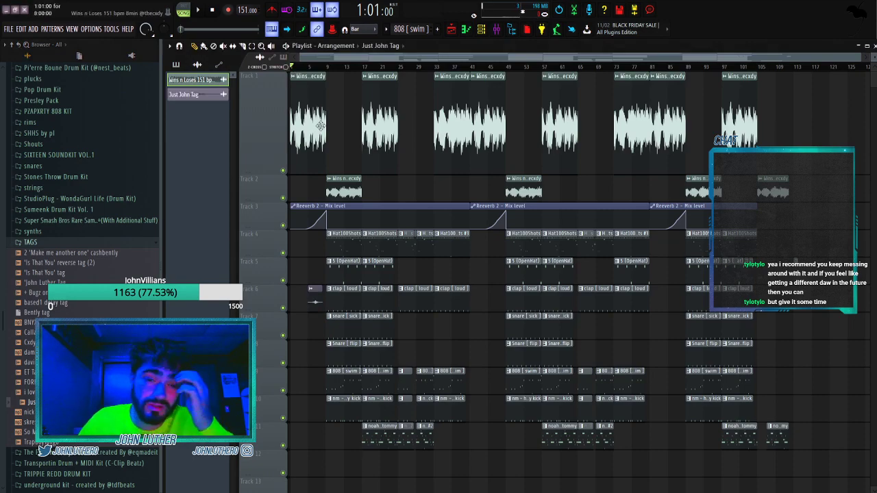
Set snapping to Step and move the Just John Tag clip to Track 5, starting at 3:08:00.
scroll(310, 75, up, 5)
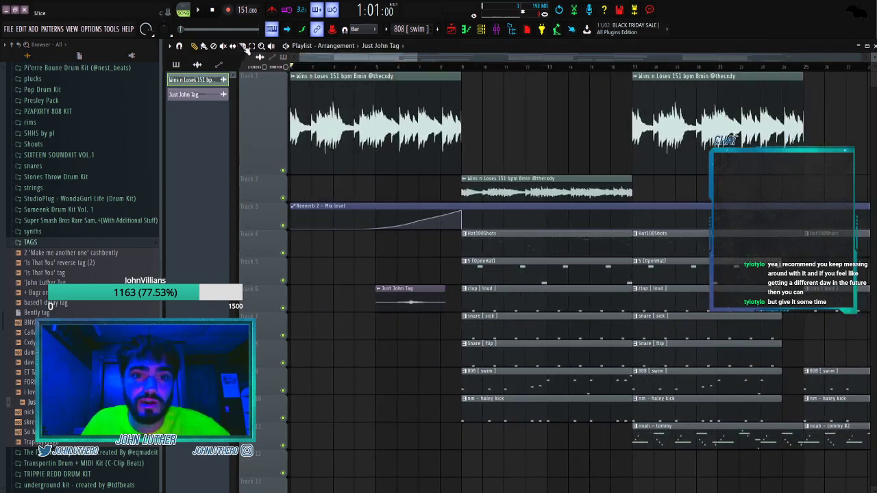
scroll(358, 110, up, 3)
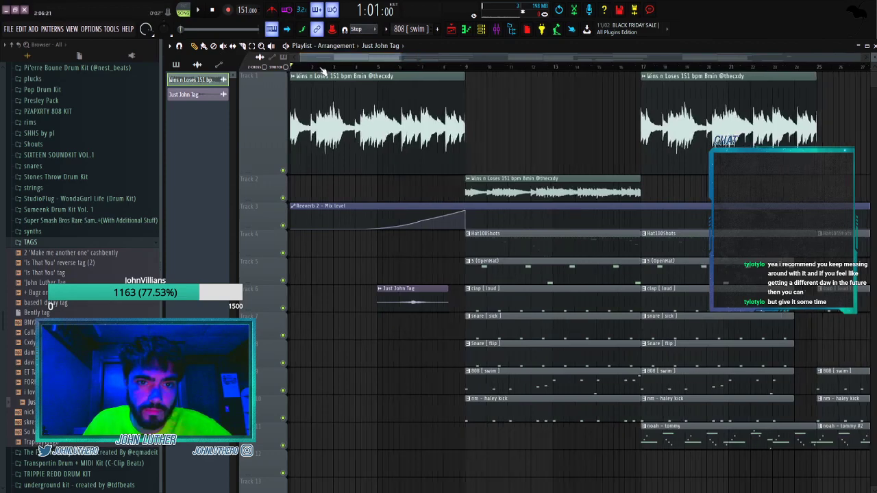
drag(491, 298, 443, 271)
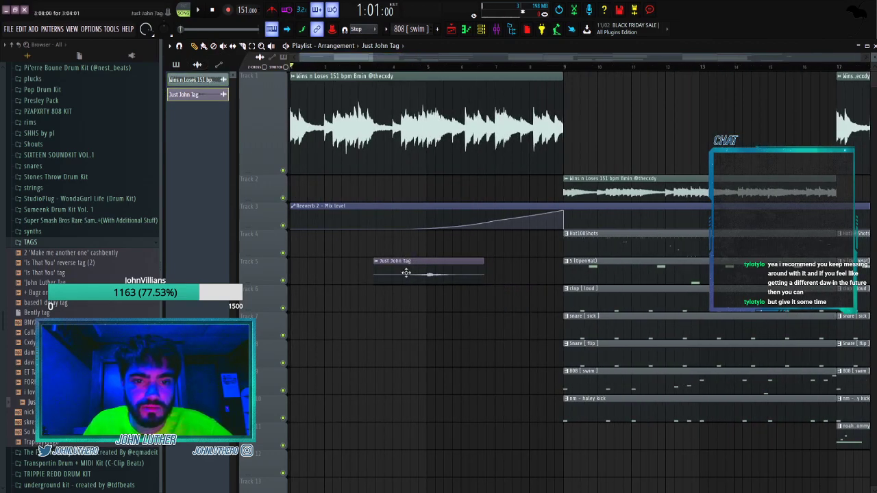
Normalize the Just John Tag sample and adjust its pitch shift with the stretch mode on Auto.
double_click(406, 272)
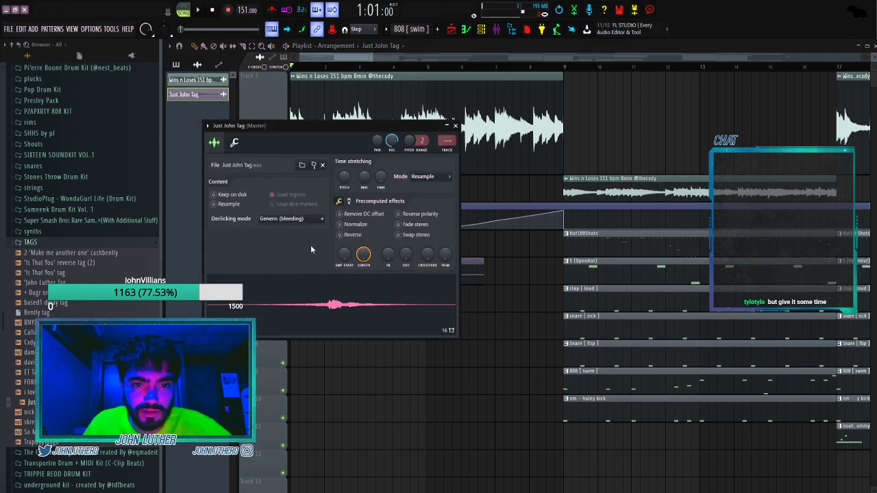
click(340, 225)
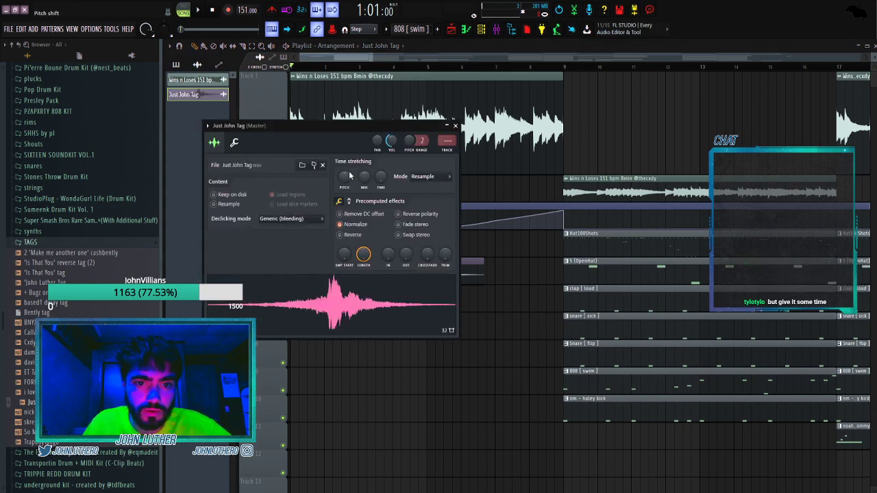
drag(344, 177, 344, 173)
Audition the tag in the intro and, with snapping off, nudge its clip to start at 3:07:19.
key(space)
scroll(368, 67, down, 3)
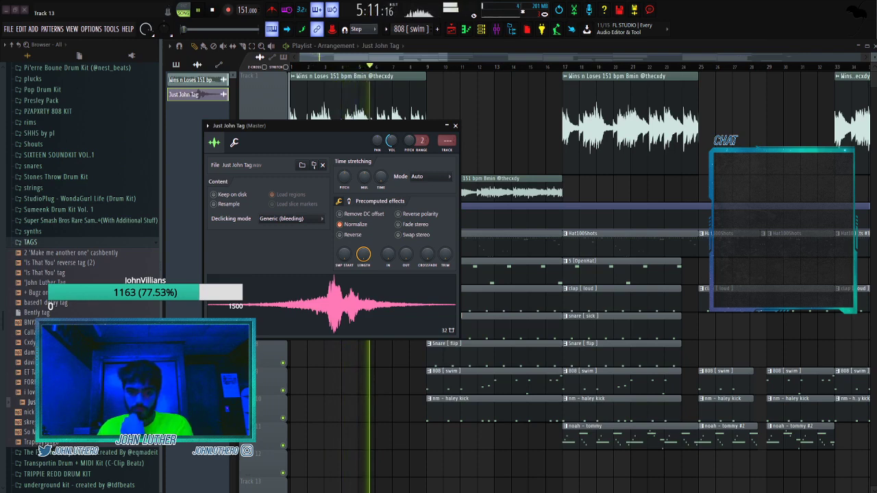
click(344, 67)
scroll(346, 72, up, 5)
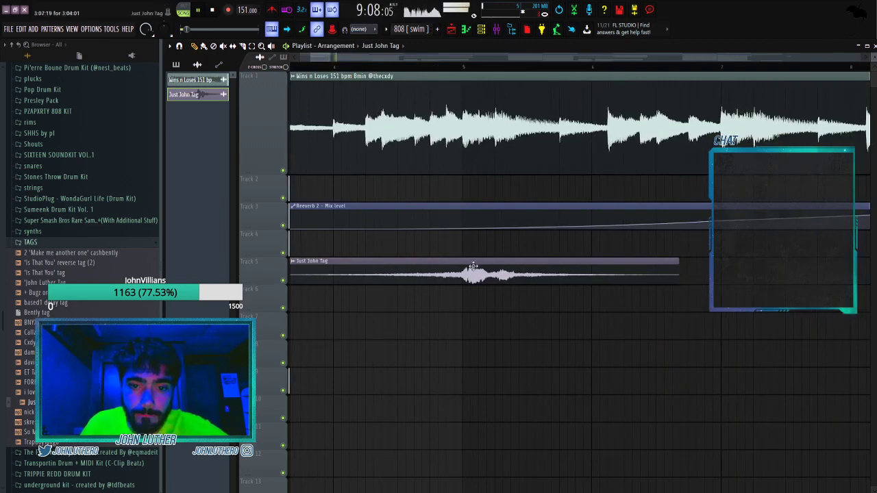
scroll(462, 70, down, 4)
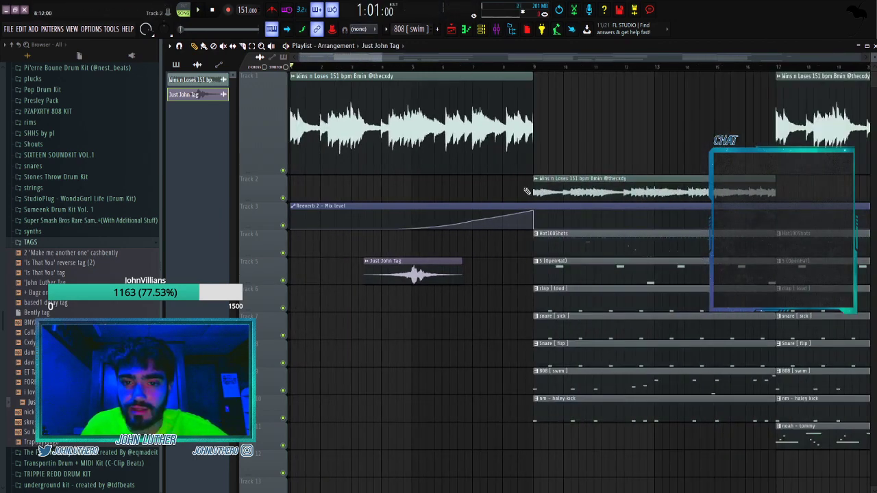
Open the mixer.
click(498, 30)
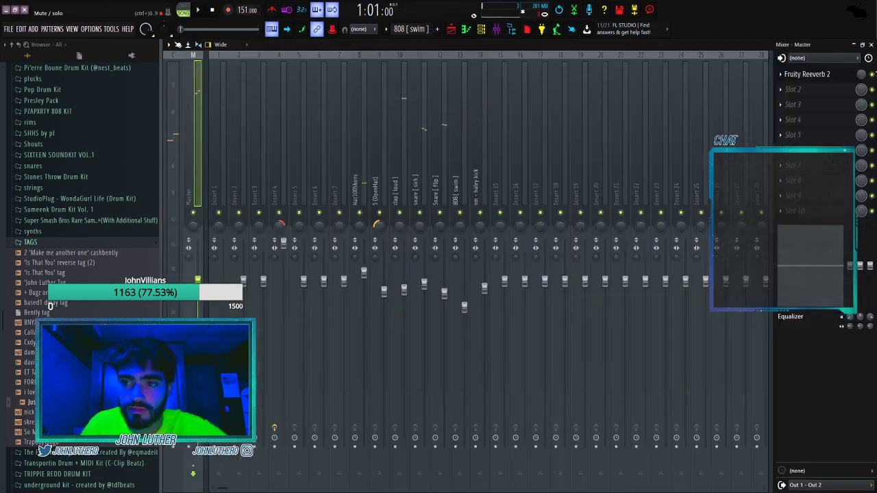